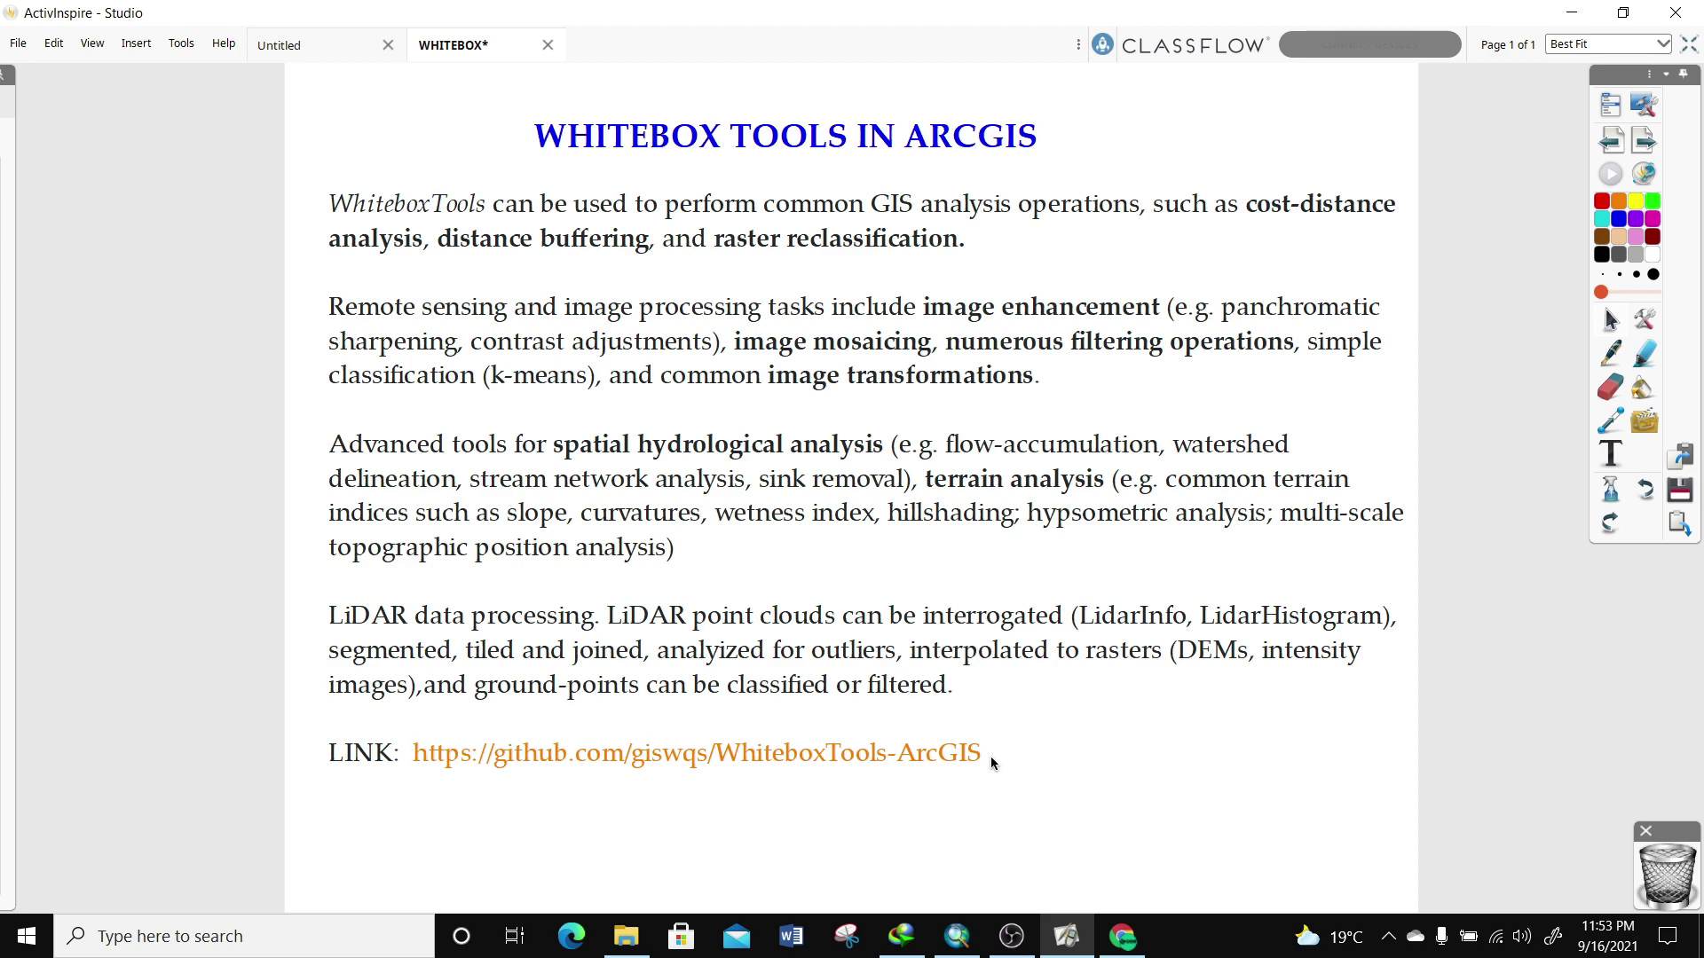
double_click(990, 759)
drag(985, 761, 432, 759)
key(ctrl+c)
right_click(471, 762)
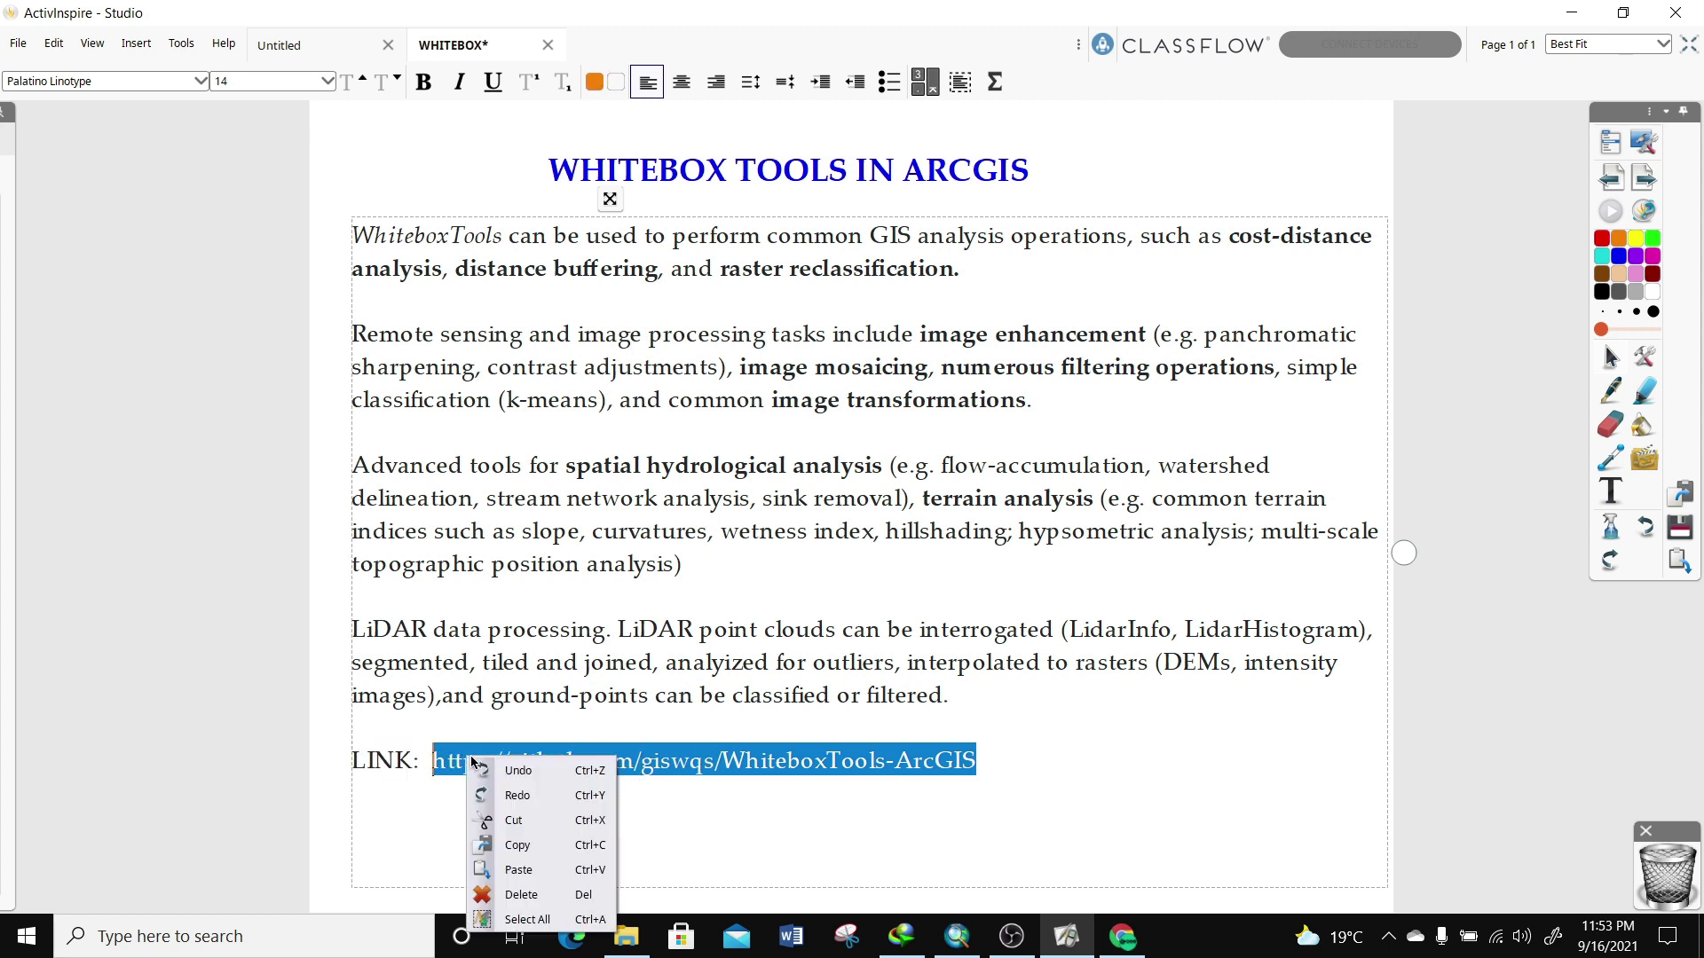
click(526, 845)
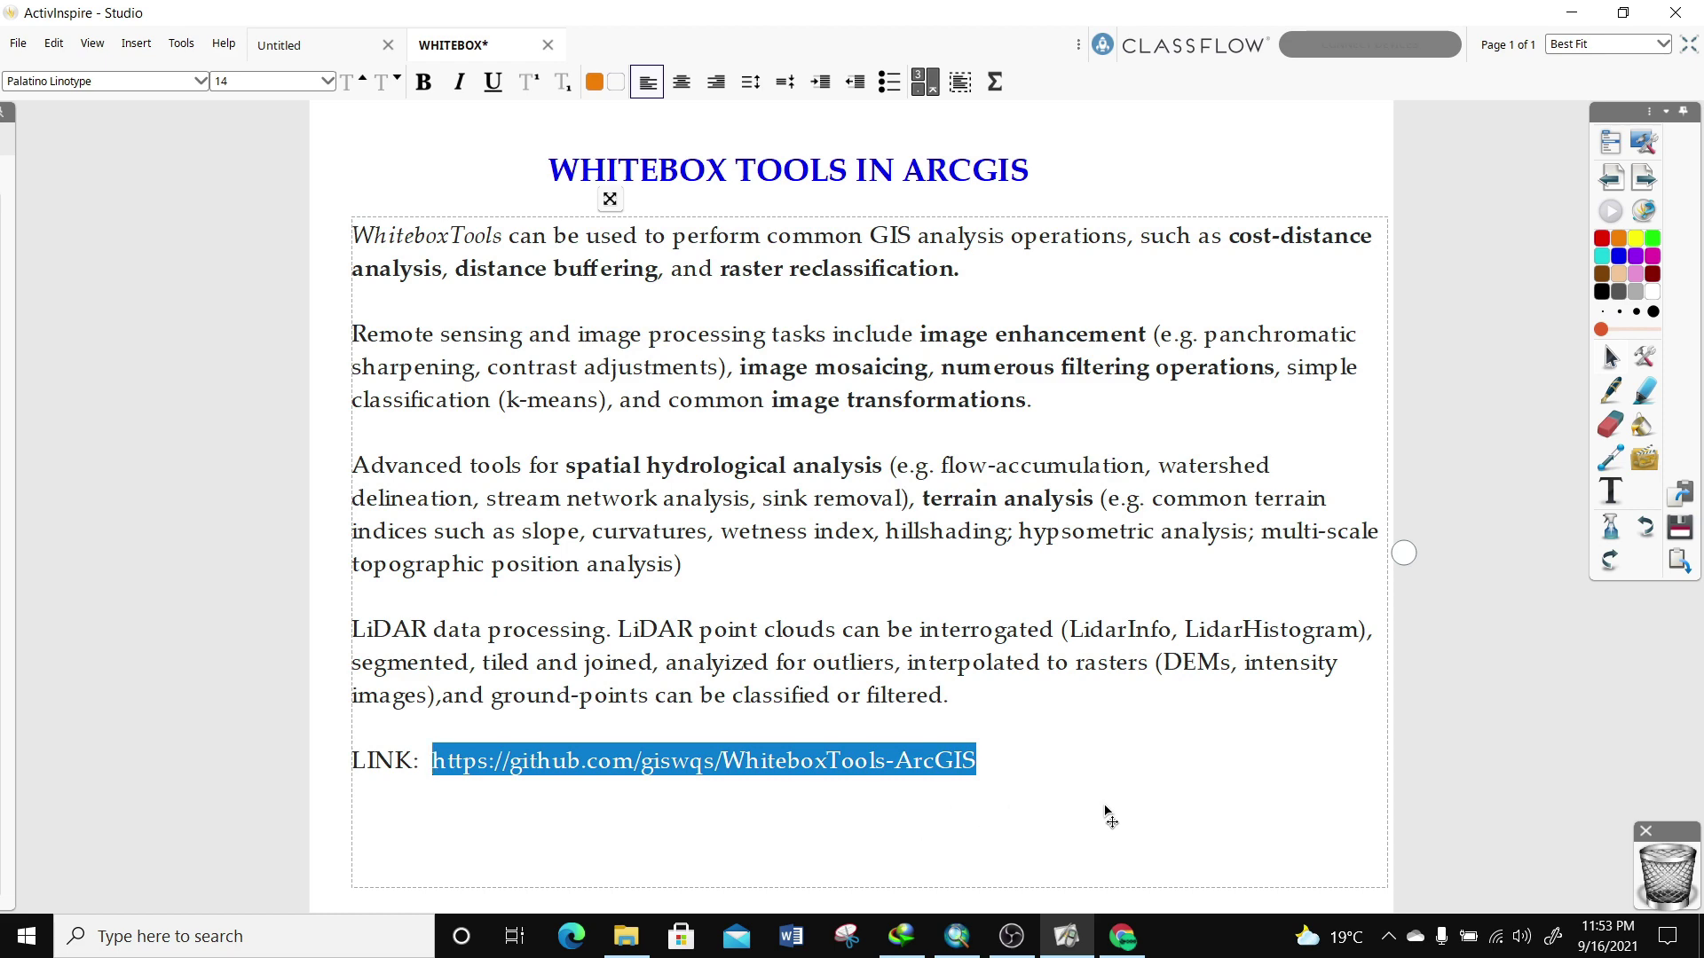
Switch to Chrome and load the copied WhiteboxTools-ArcGIS repository address
click(1120, 944)
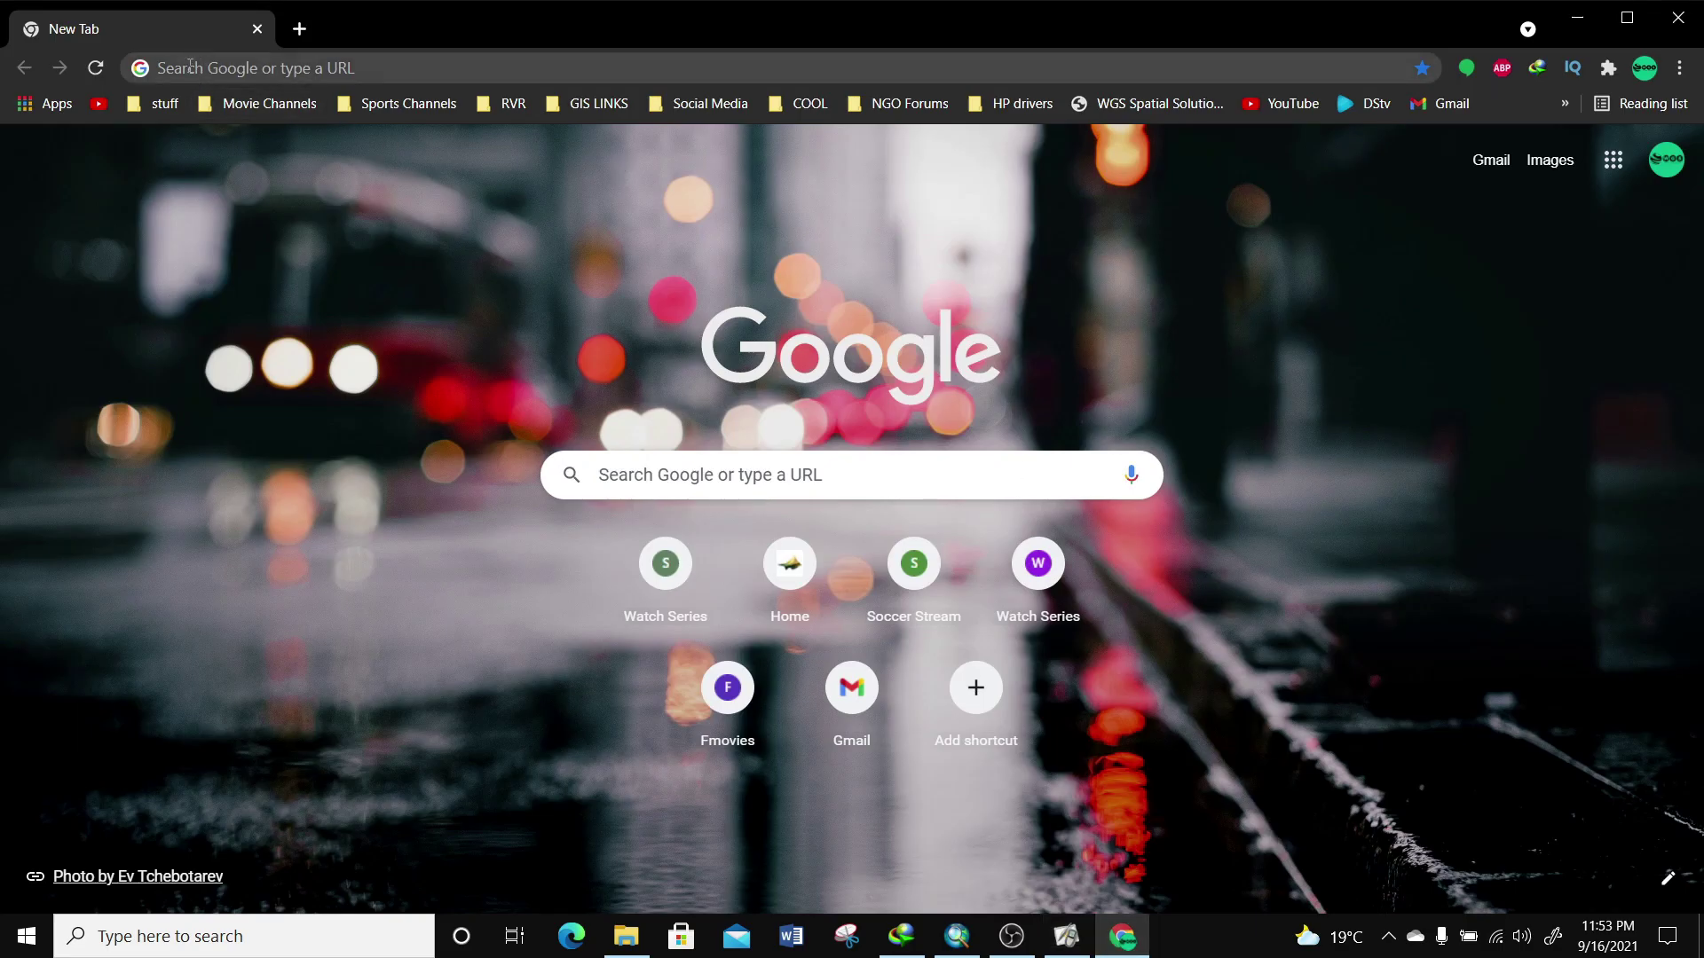
right_click(193, 66)
click(417, 243)
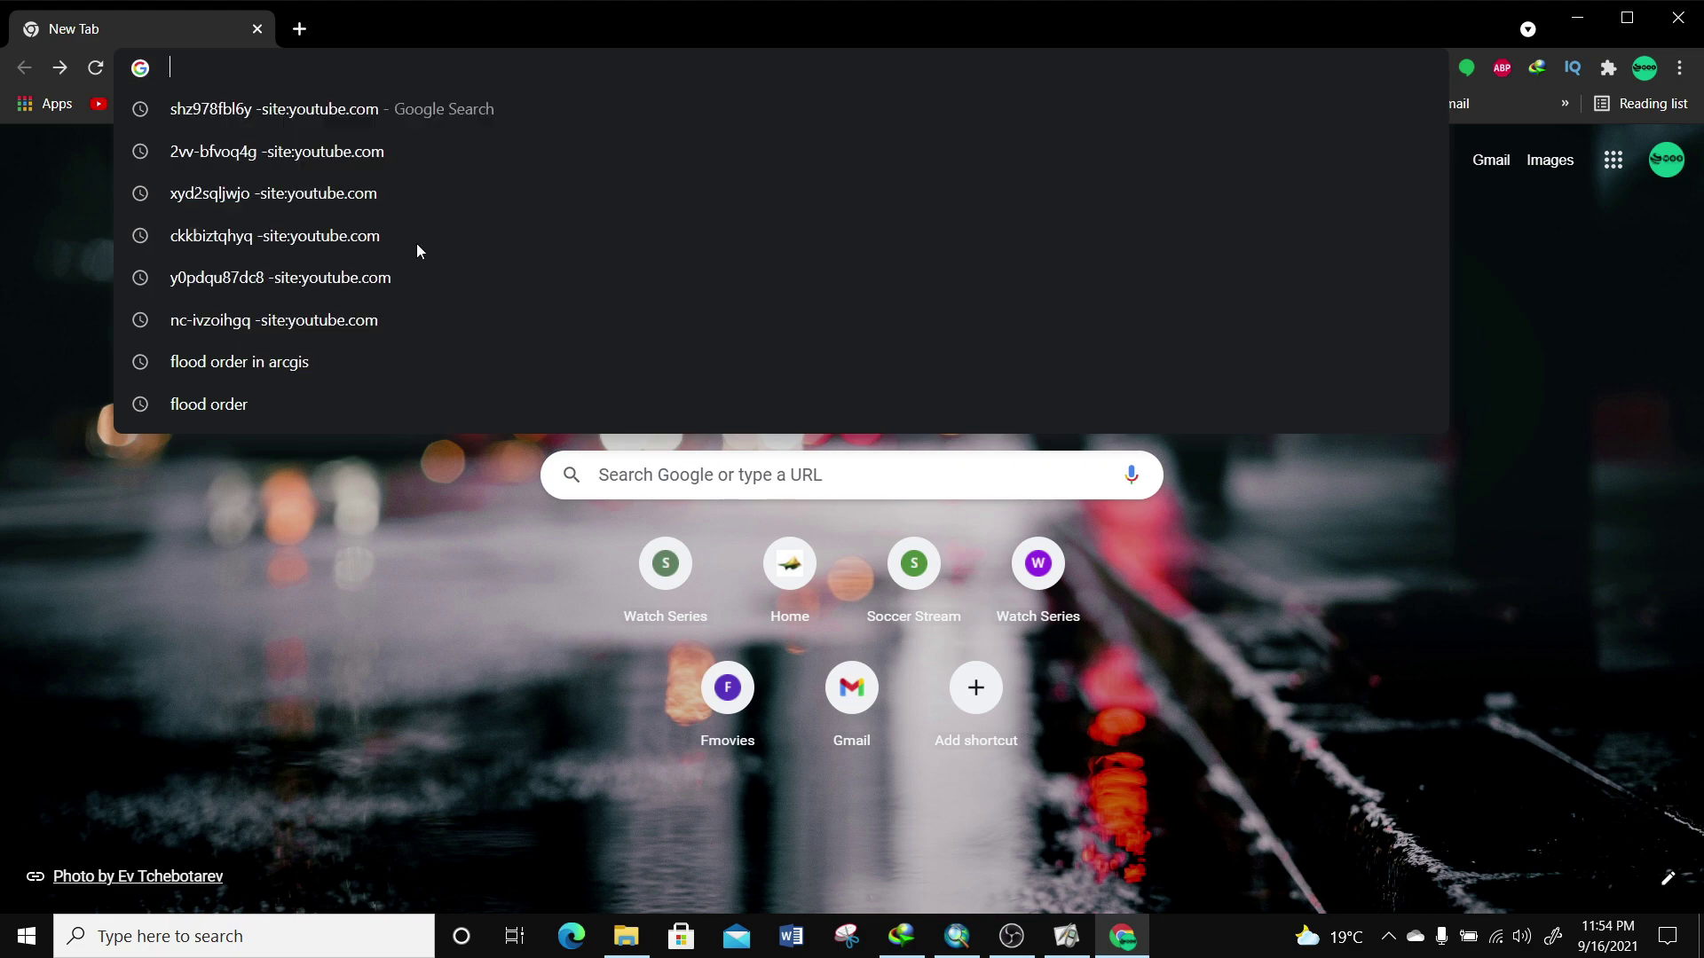
key(ctrl+v)
key(Return)
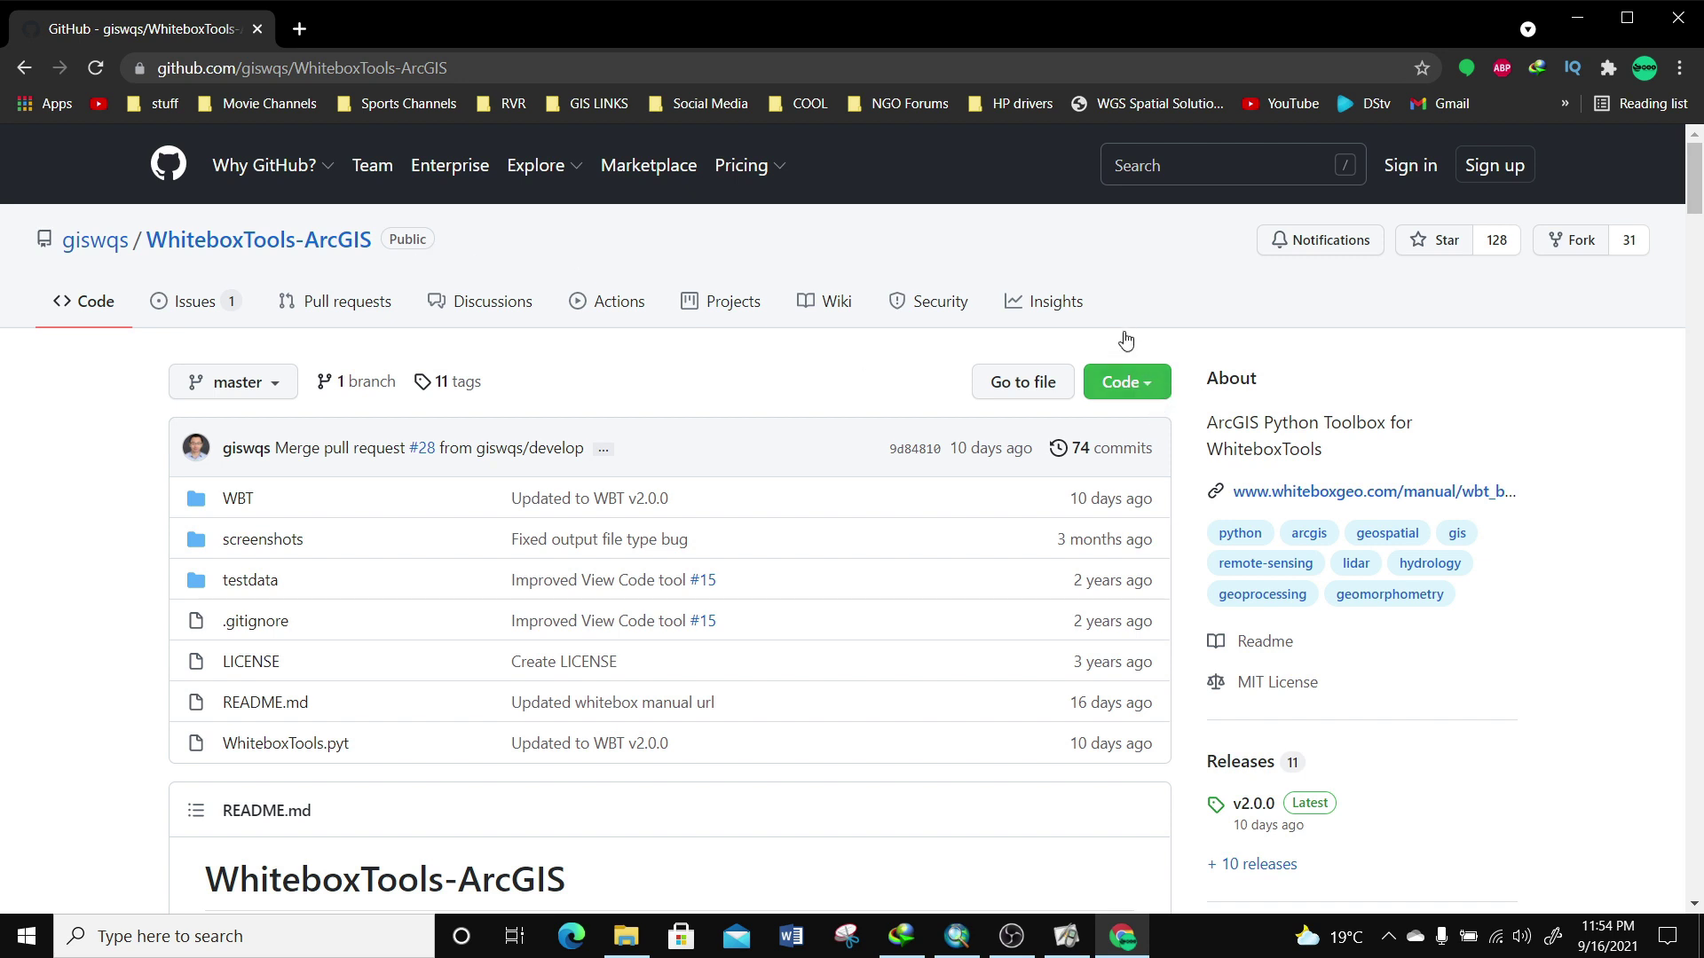
Download the WhiteboxTools-ArcGIS repository as a ZIP to the Desktop and open its containing folder
click(1151, 385)
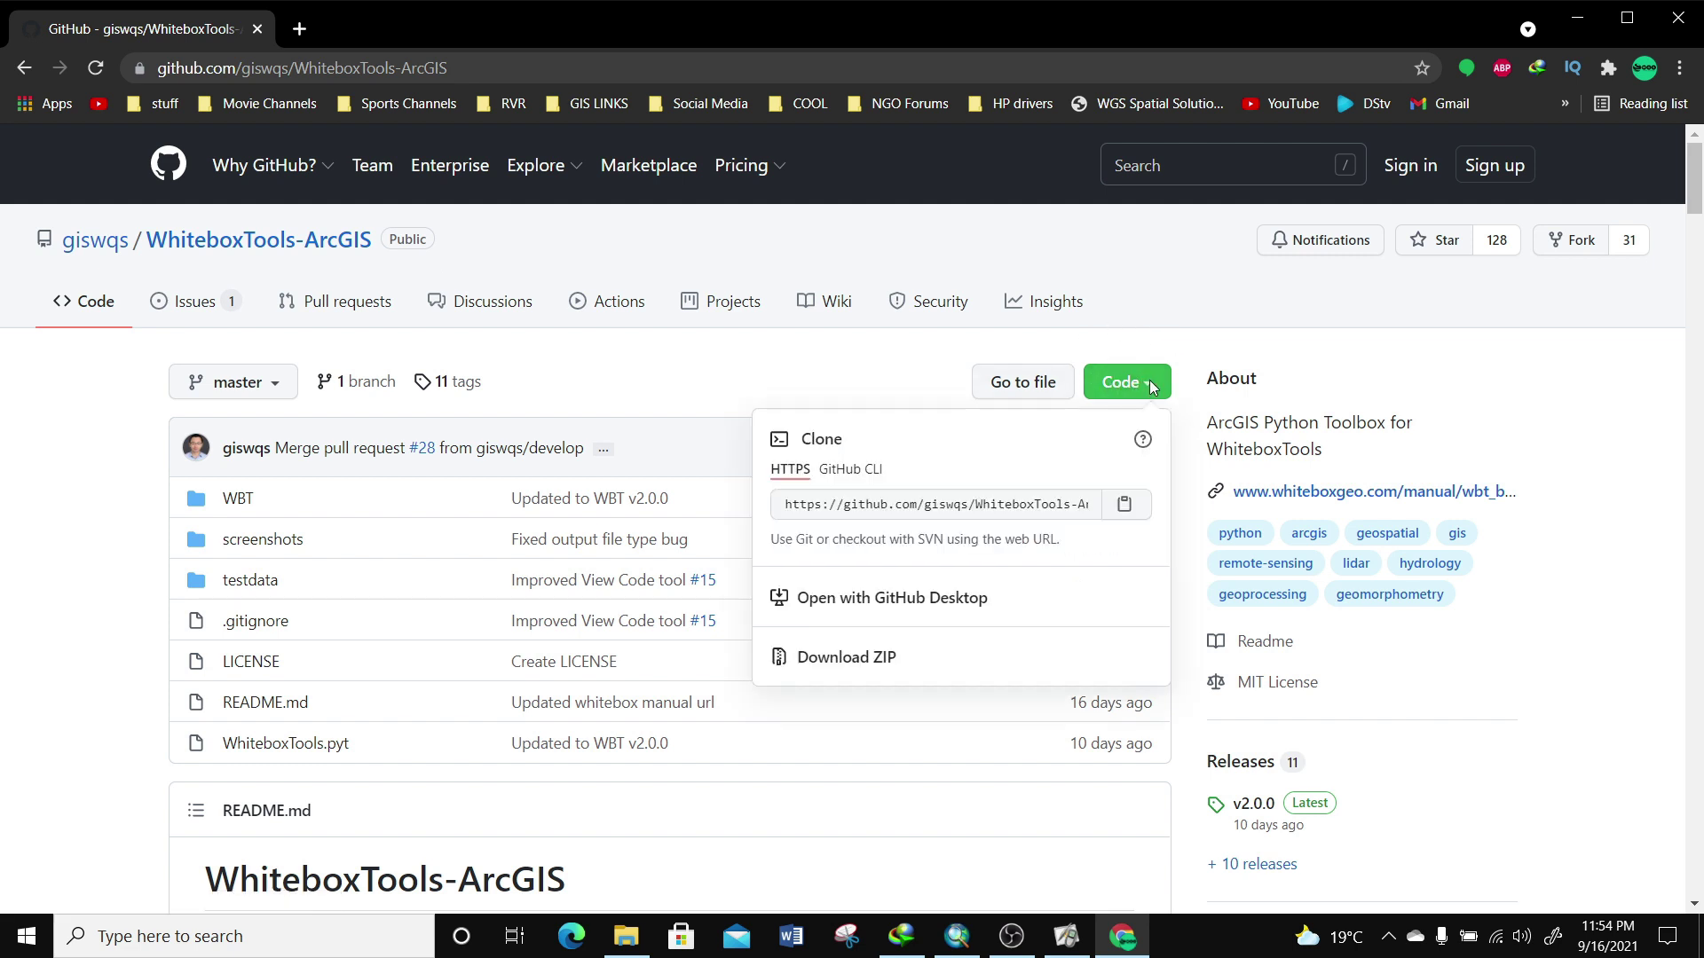
click(848, 665)
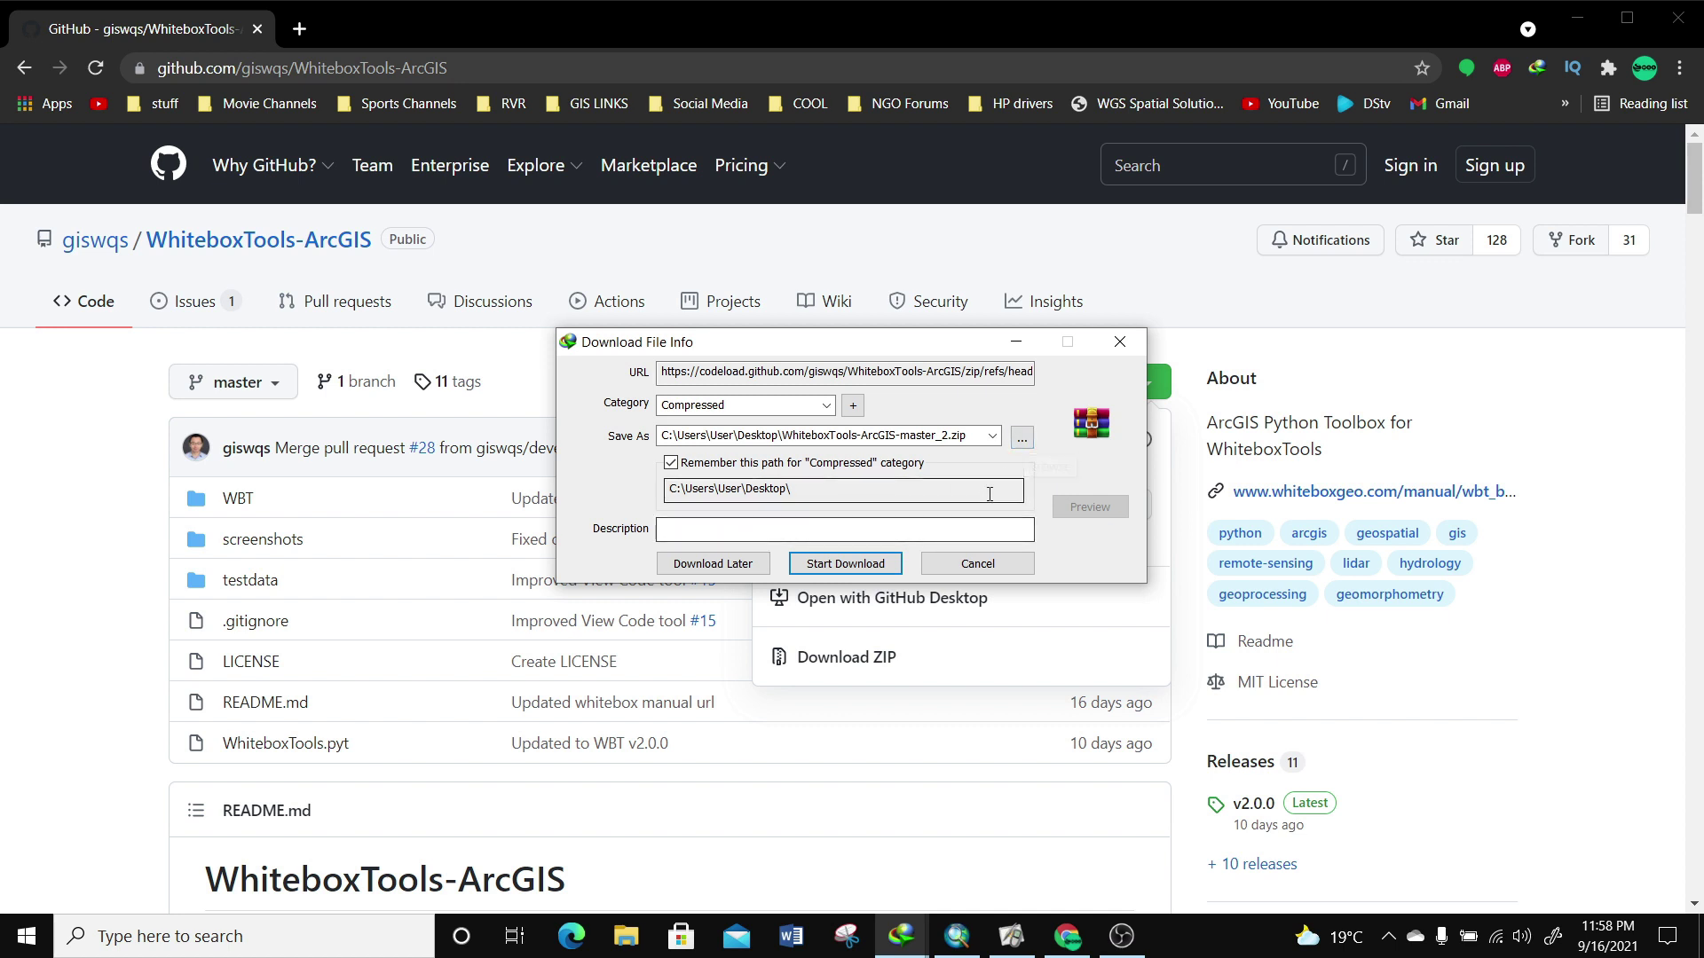
click(821, 583)
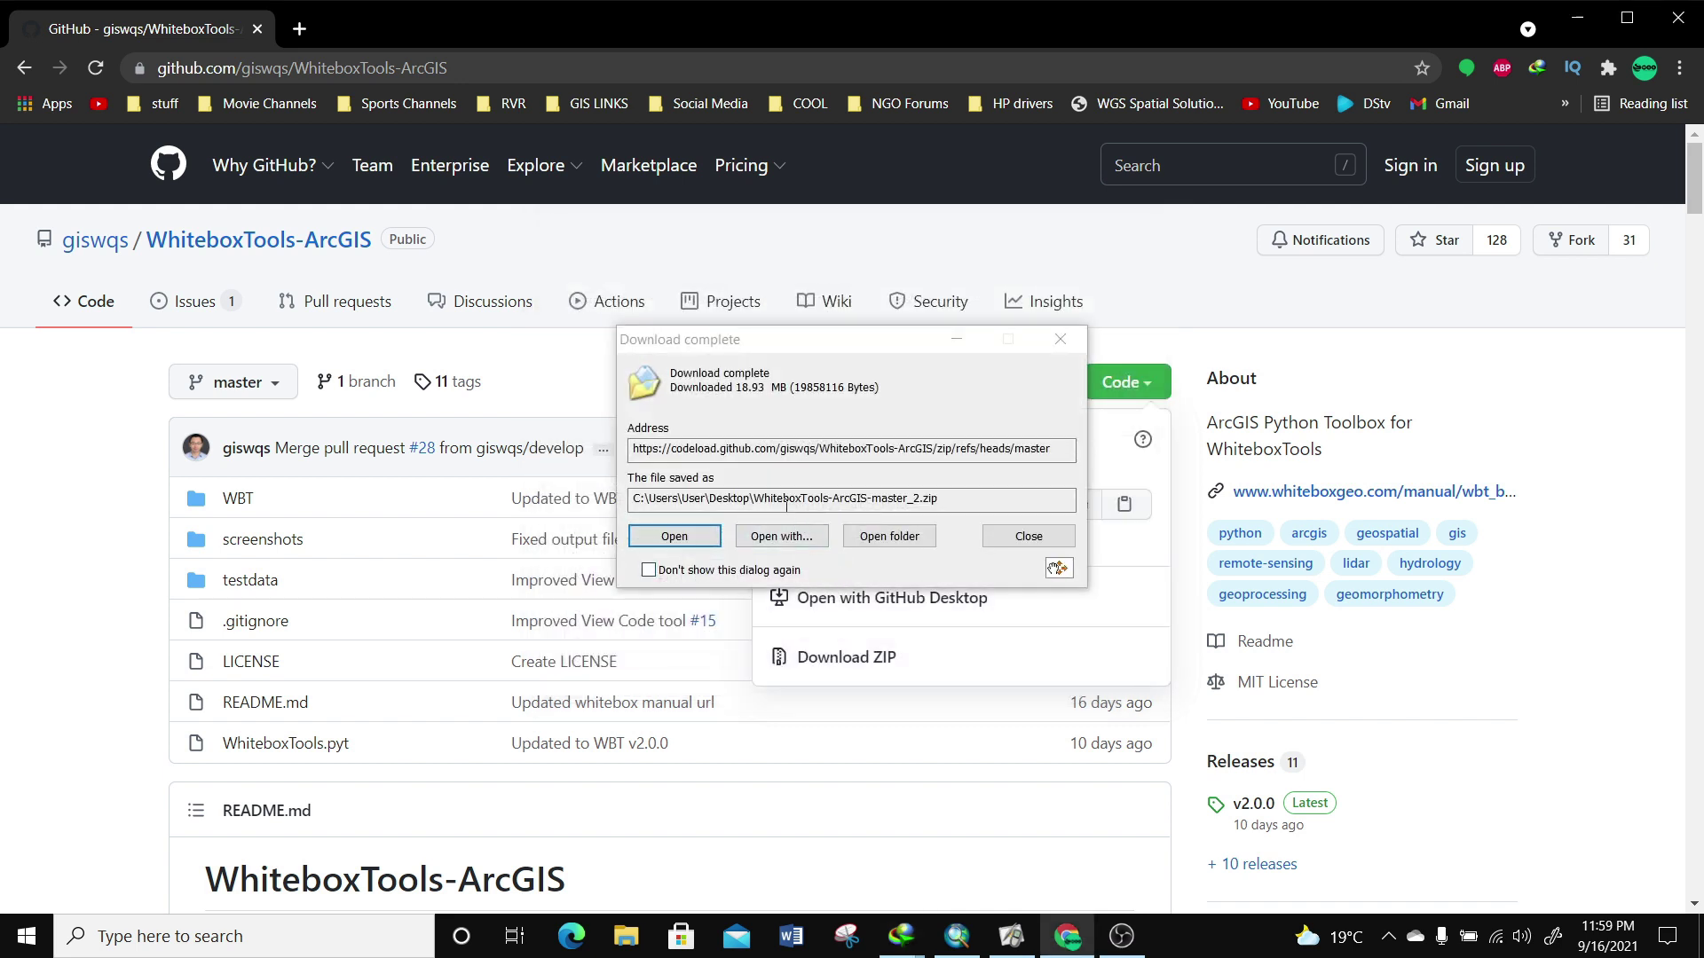
click(877, 539)
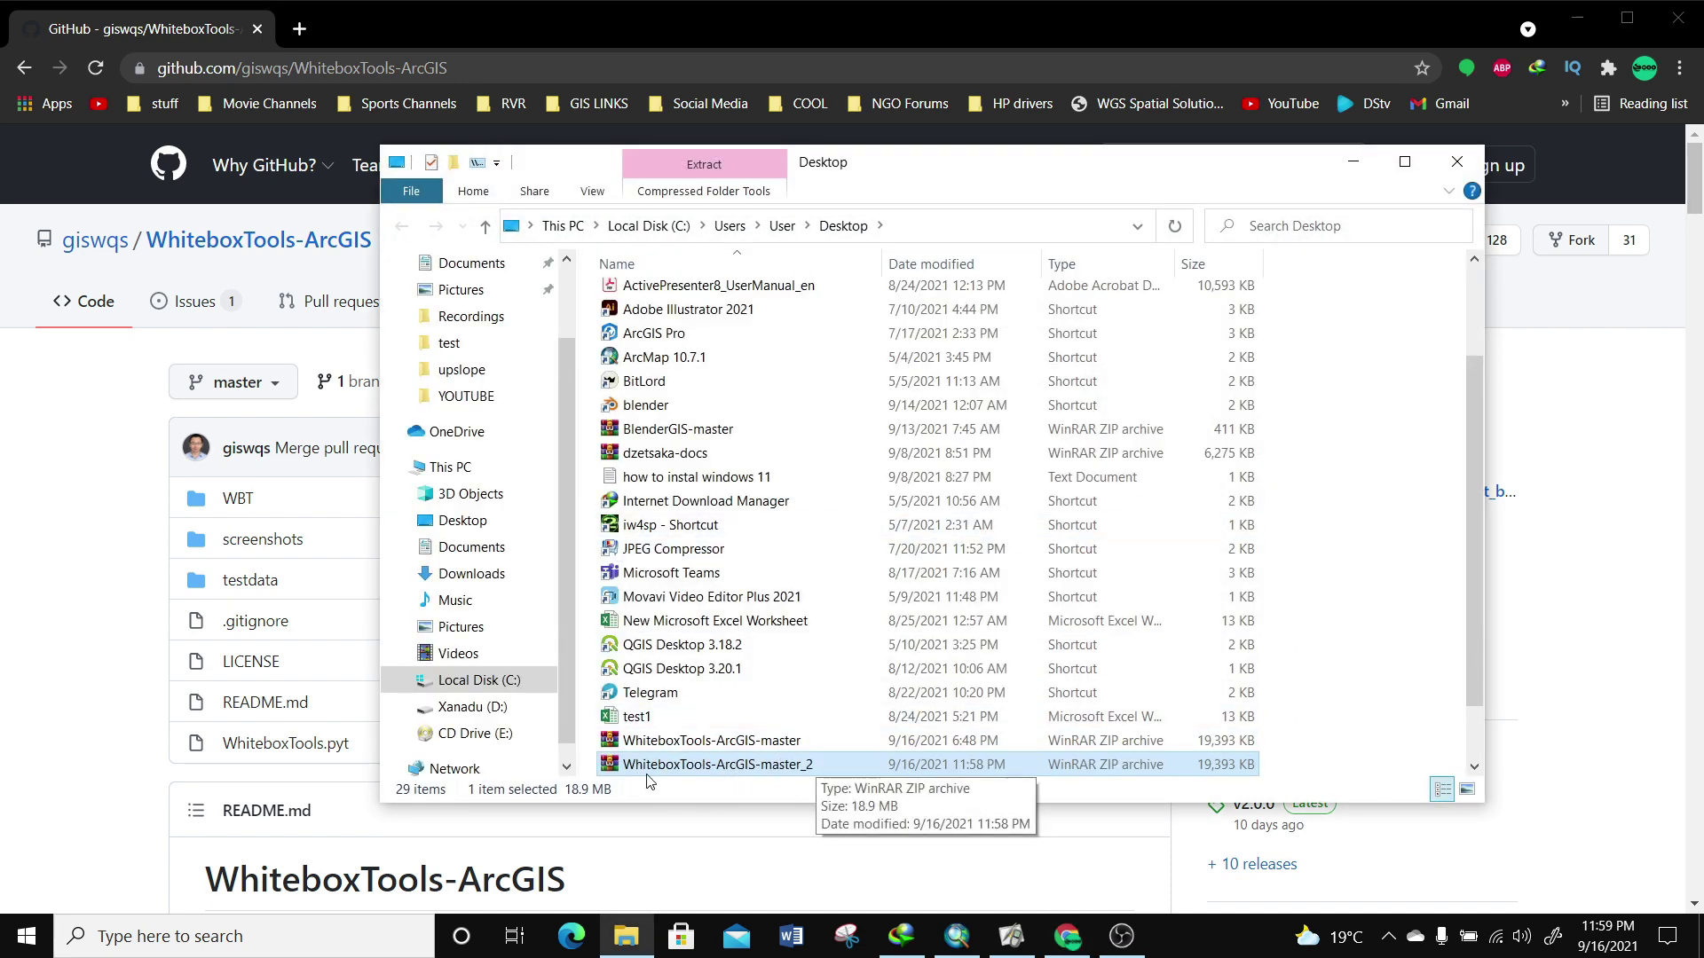
Cut the WhiteboxTools-ArcGIS-master archive from the Desktop and go to the GIS folder on drive D
double_click(720, 742)
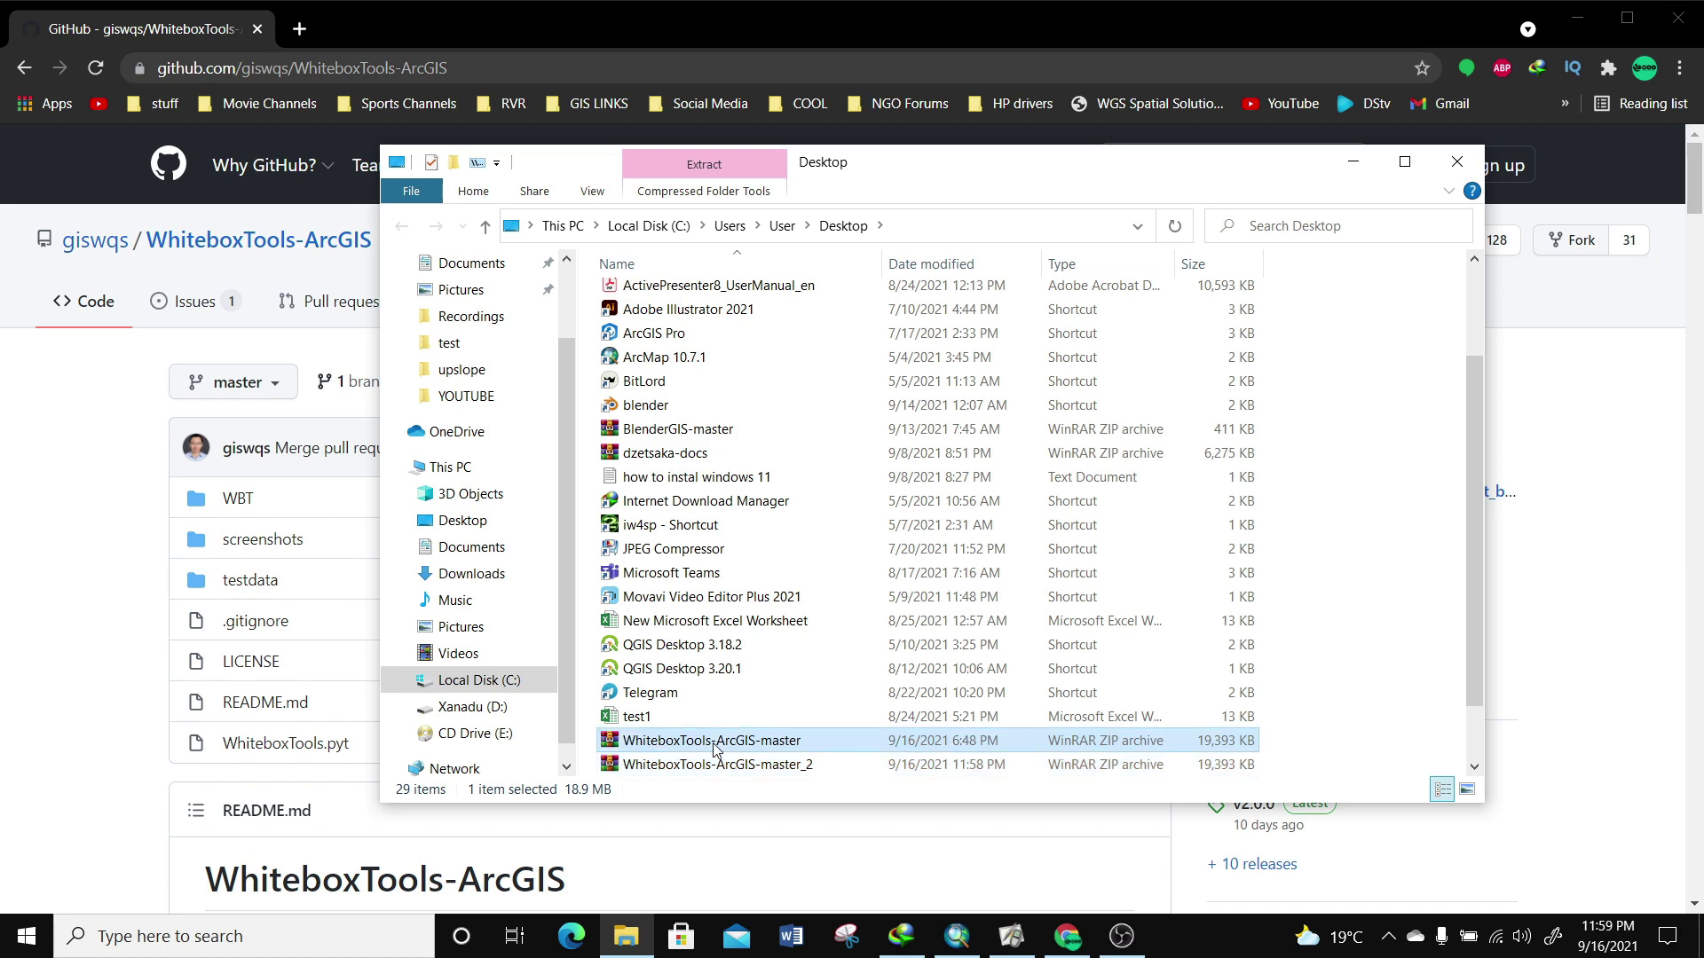
right_click(715, 742)
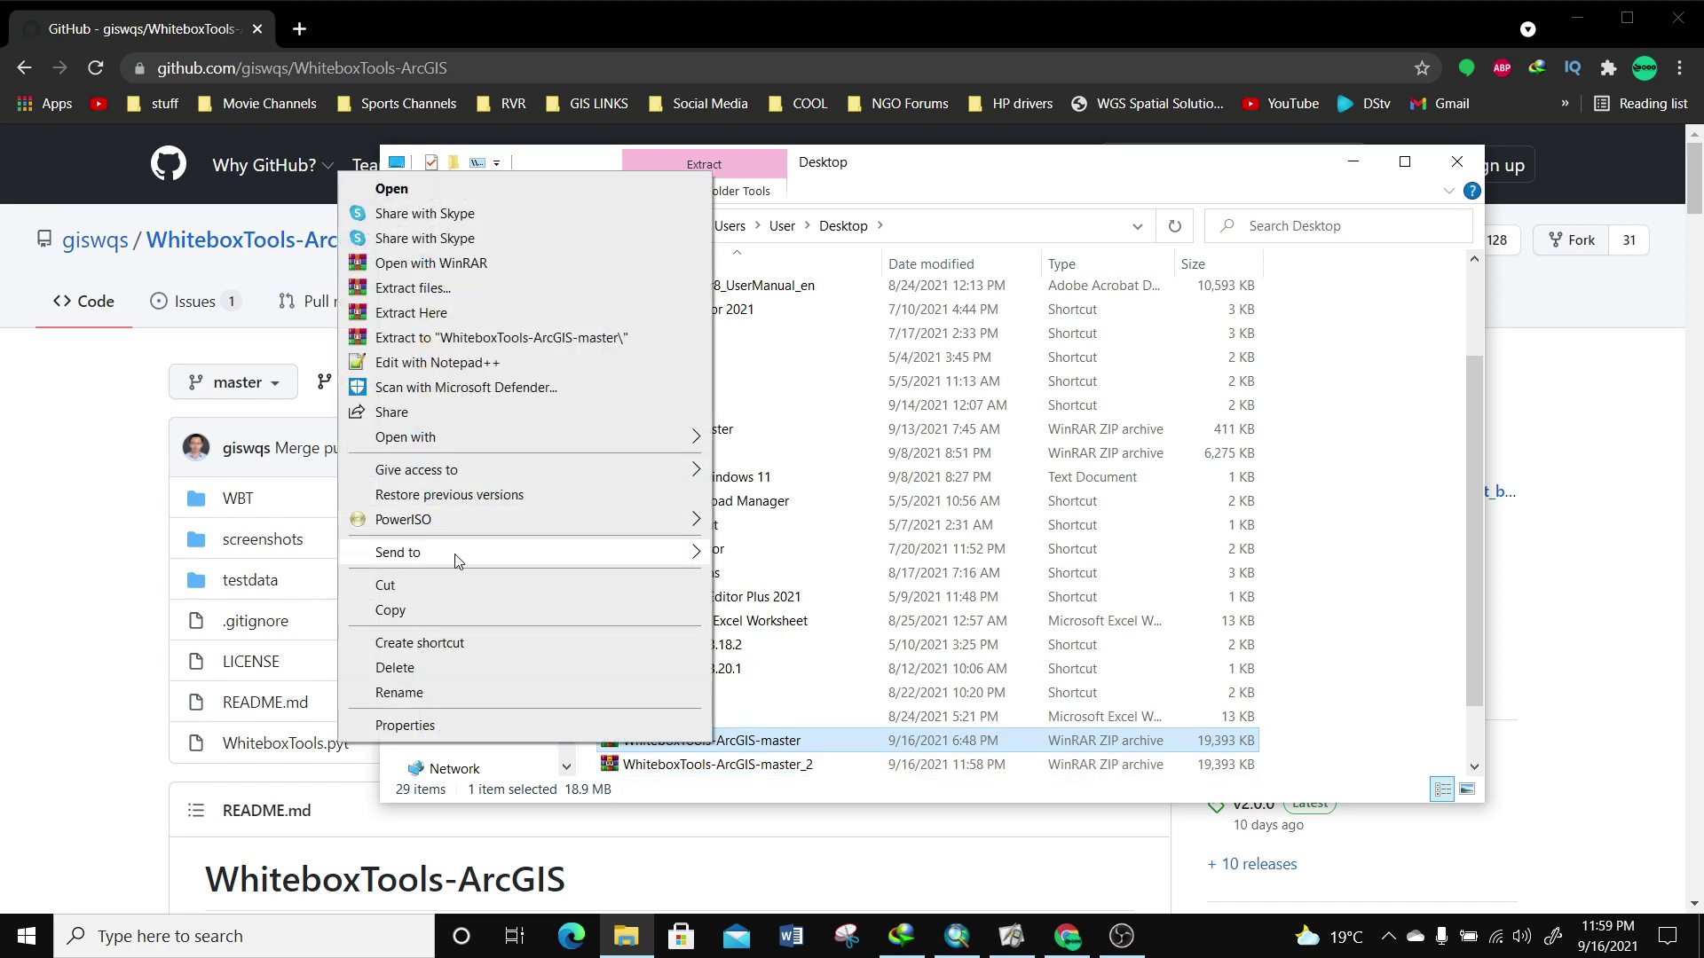
click(419, 611)
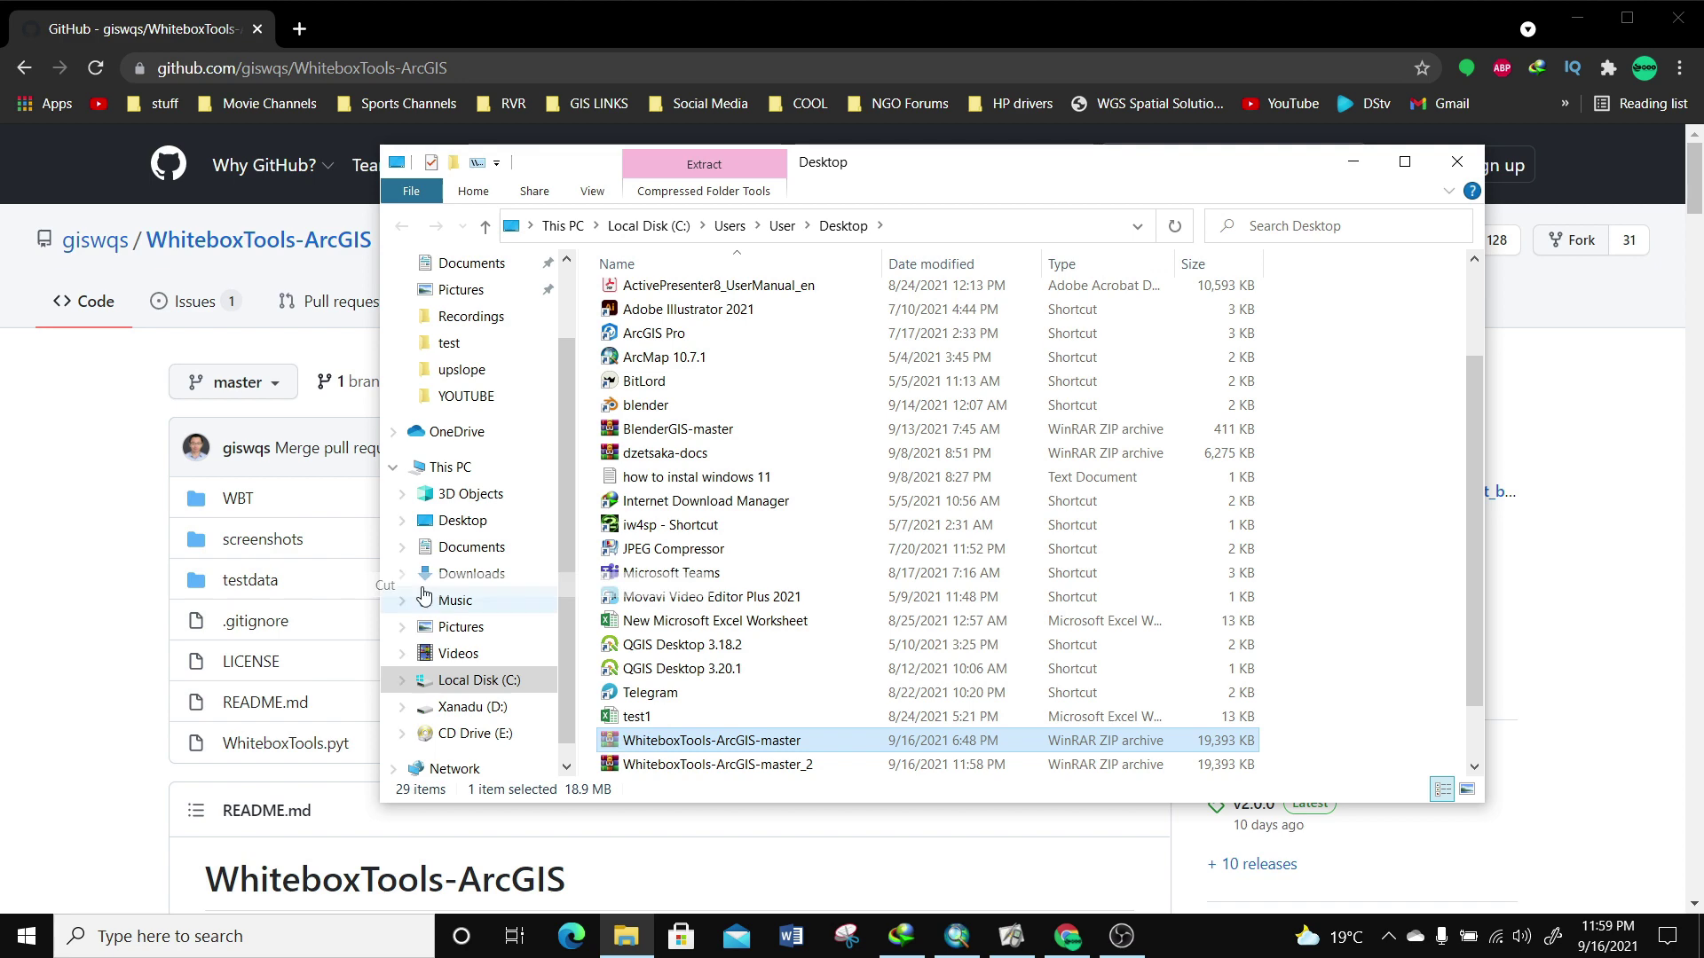
click(471, 708)
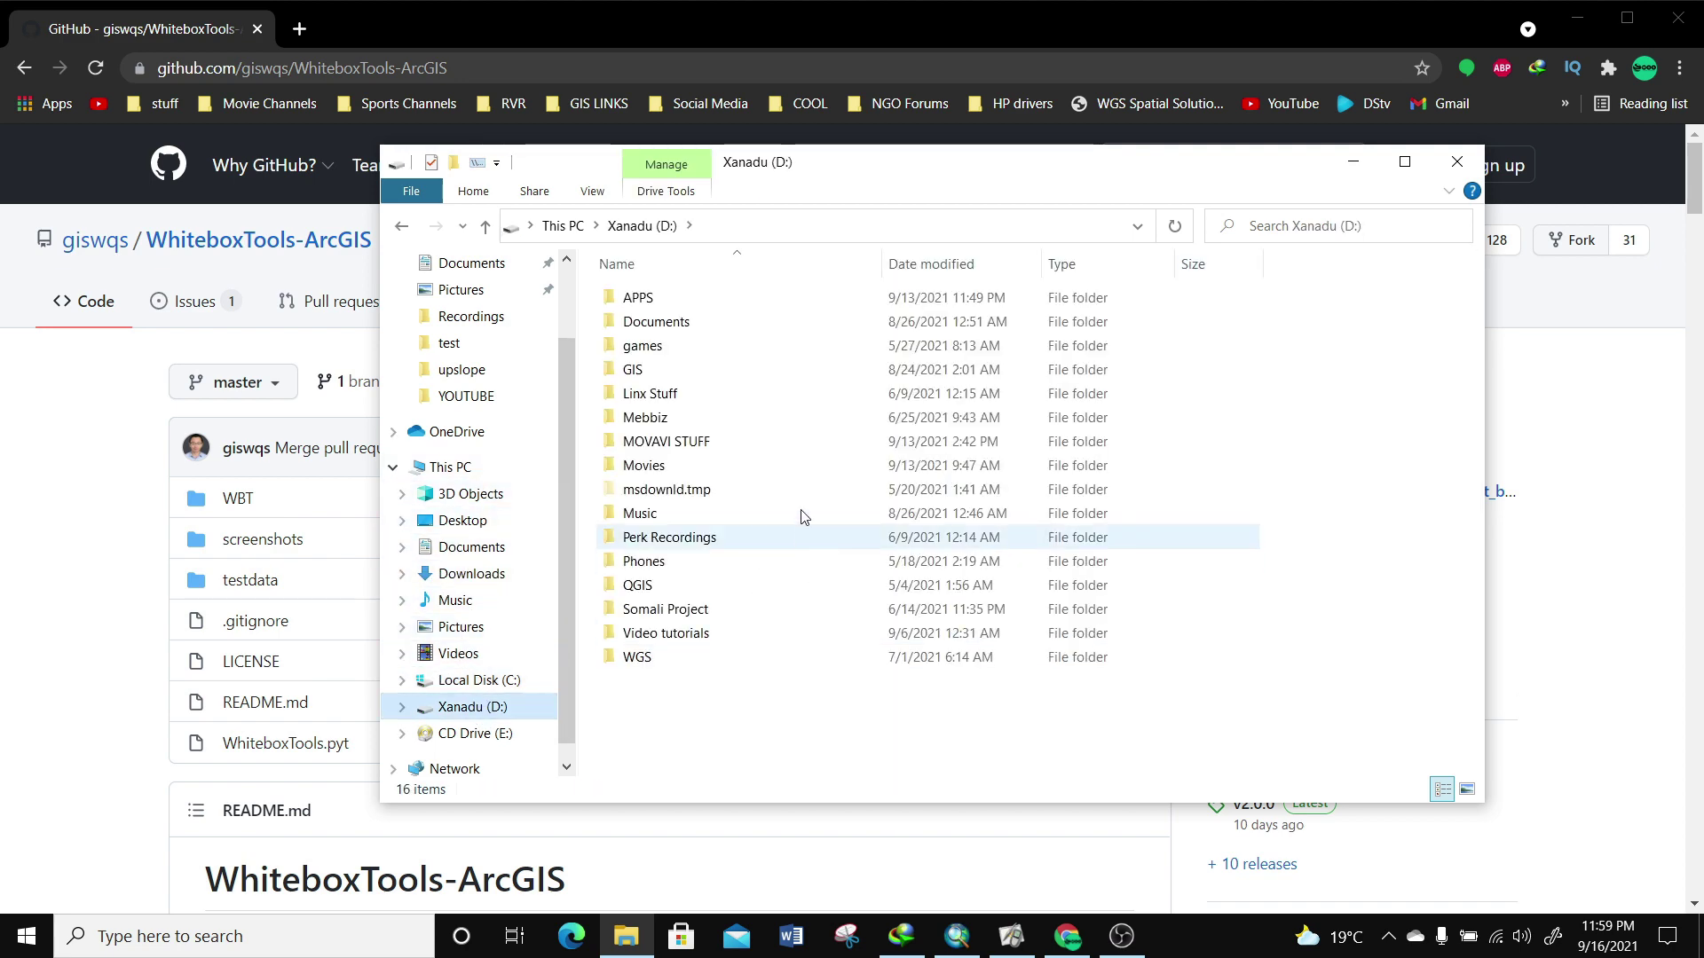
double_click(648, 370)
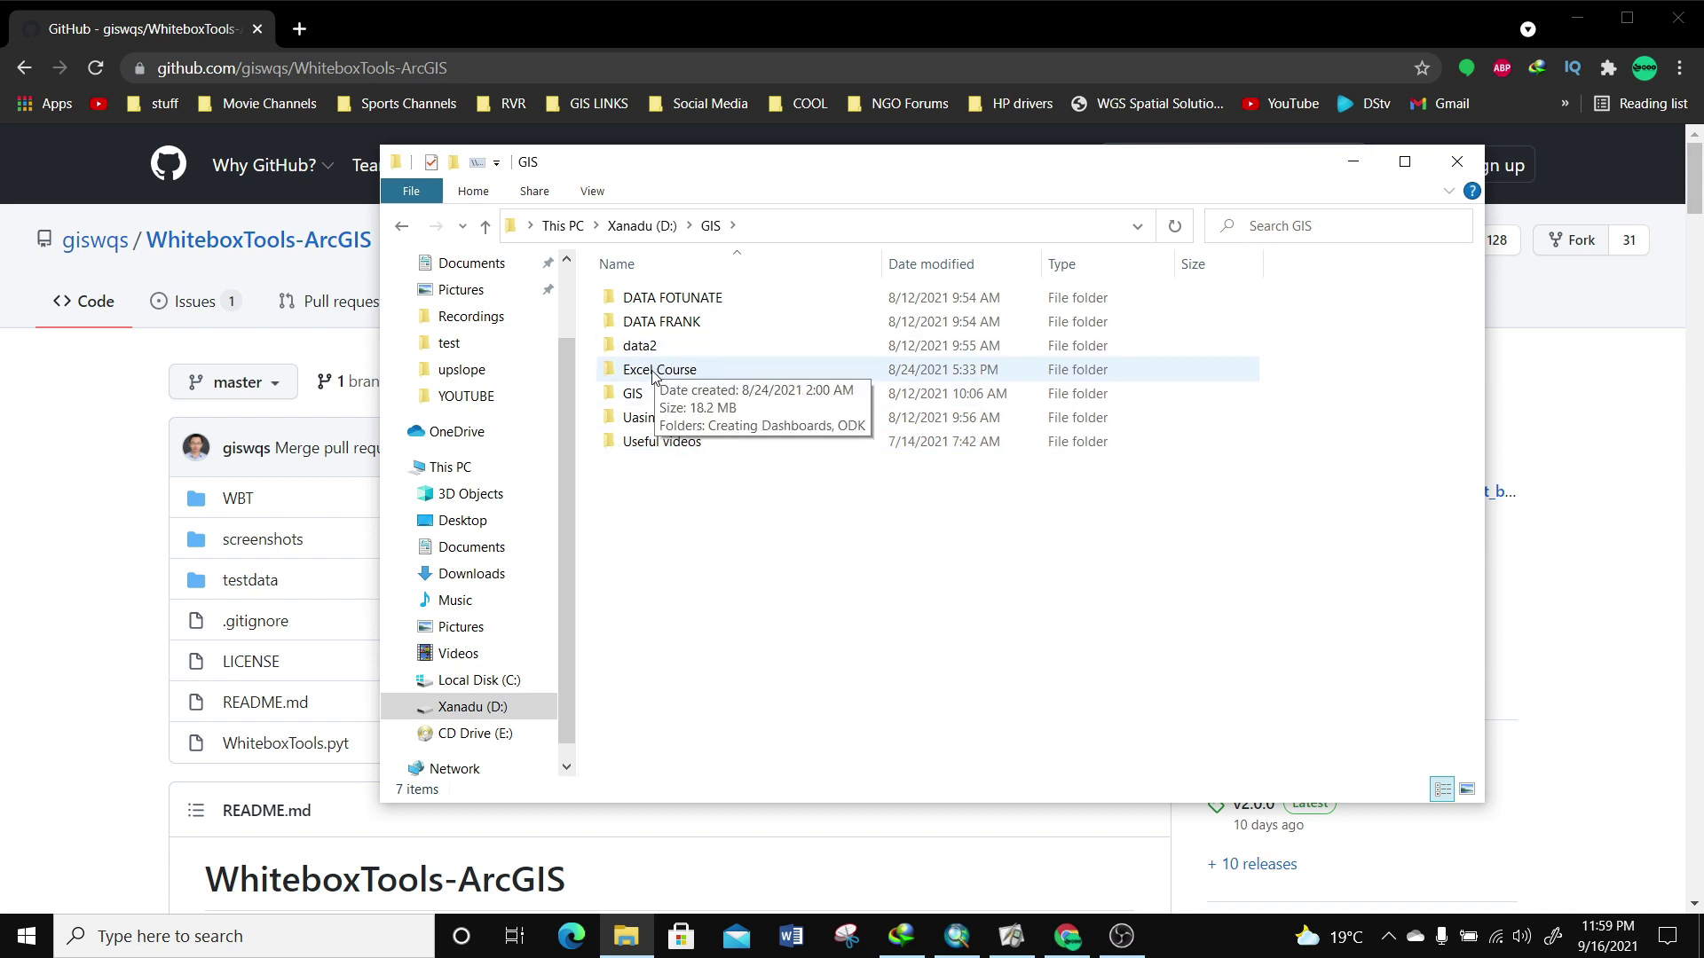
Create a folder named Whitebox Tools inside D:\GIS
right_click(673, 515)
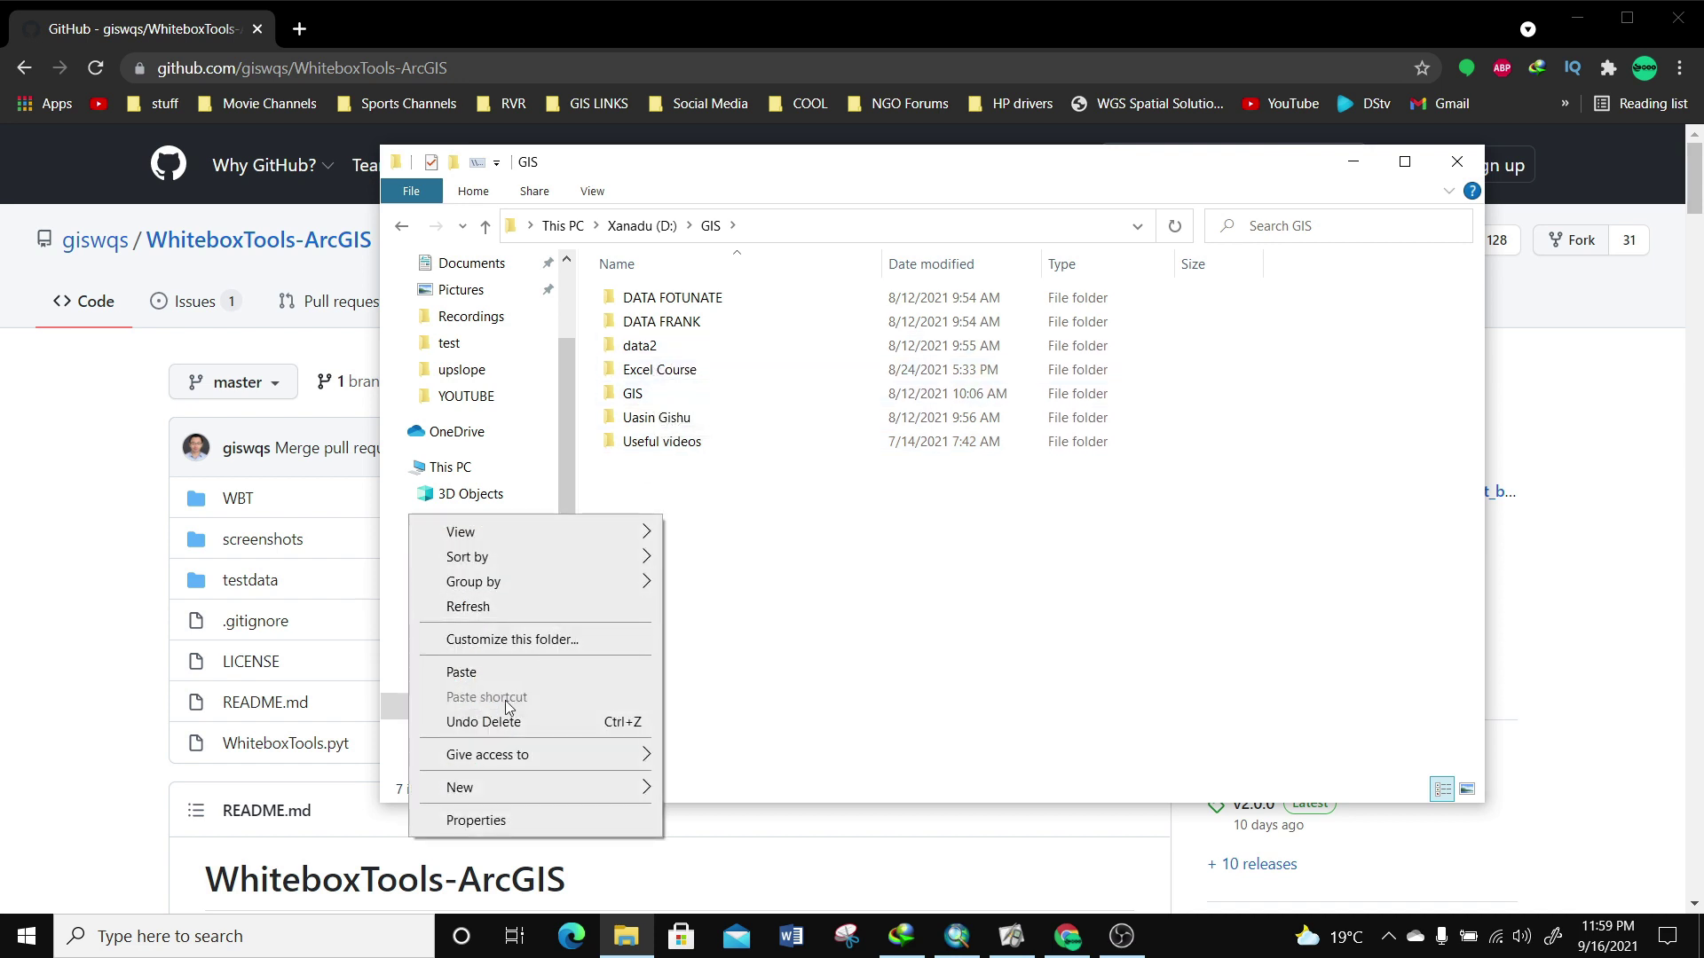
click(817, 550)
right_click(636, 553)
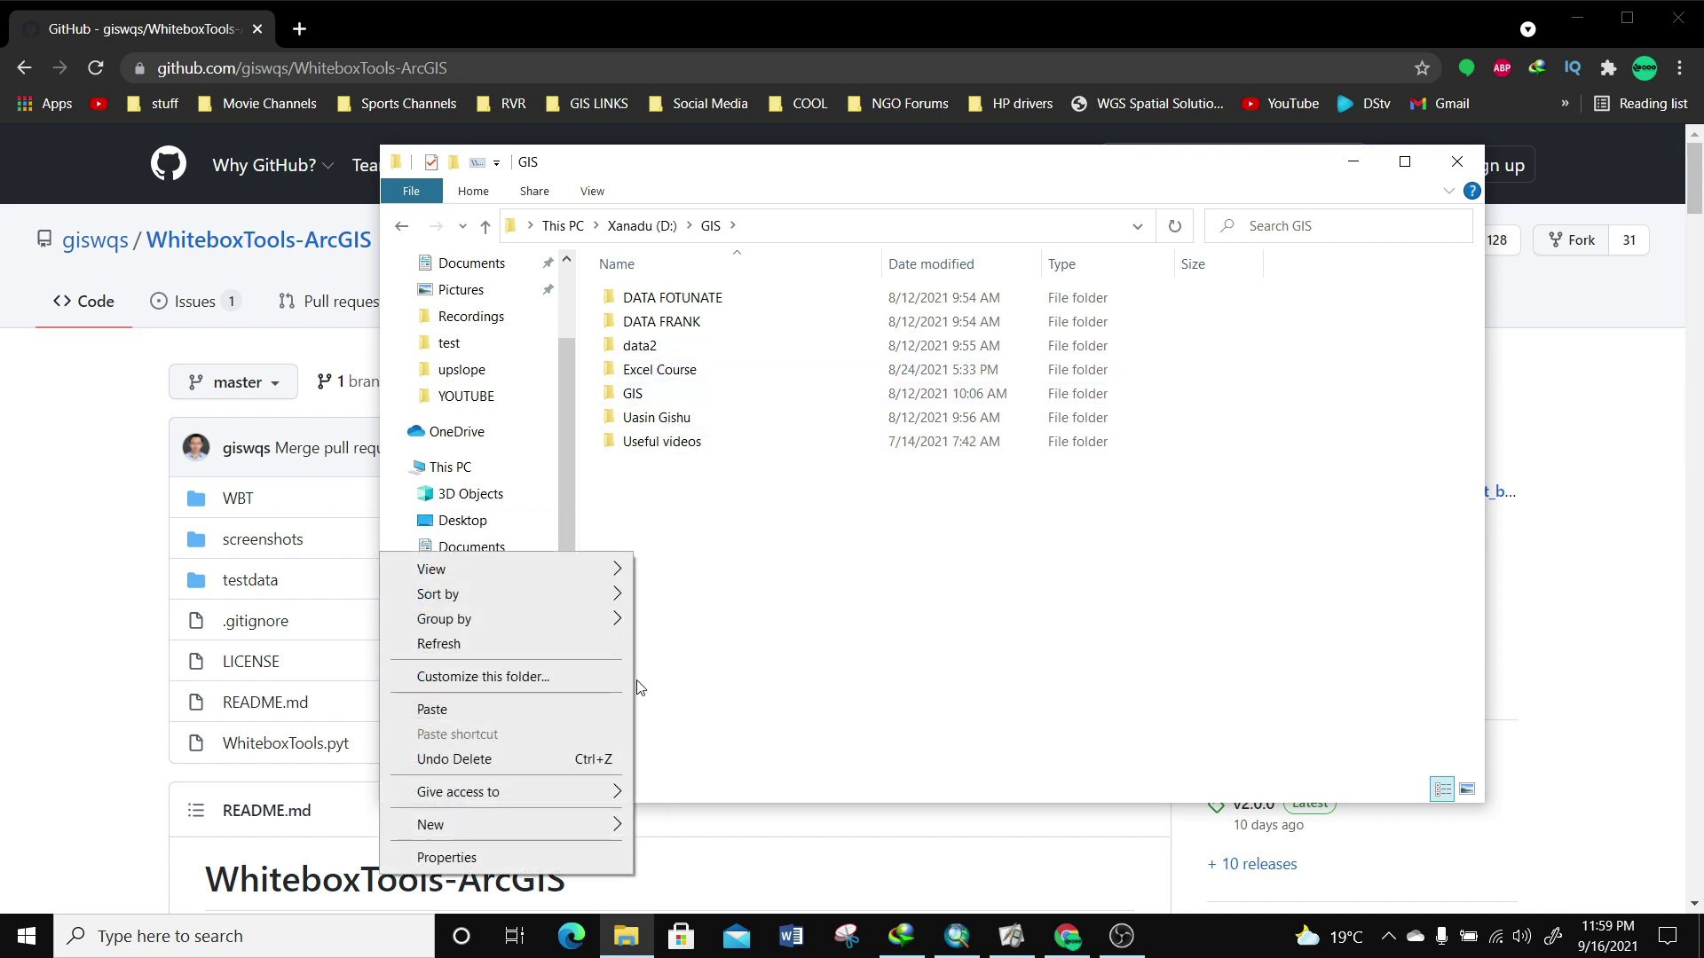
mouse_move(473, 827)
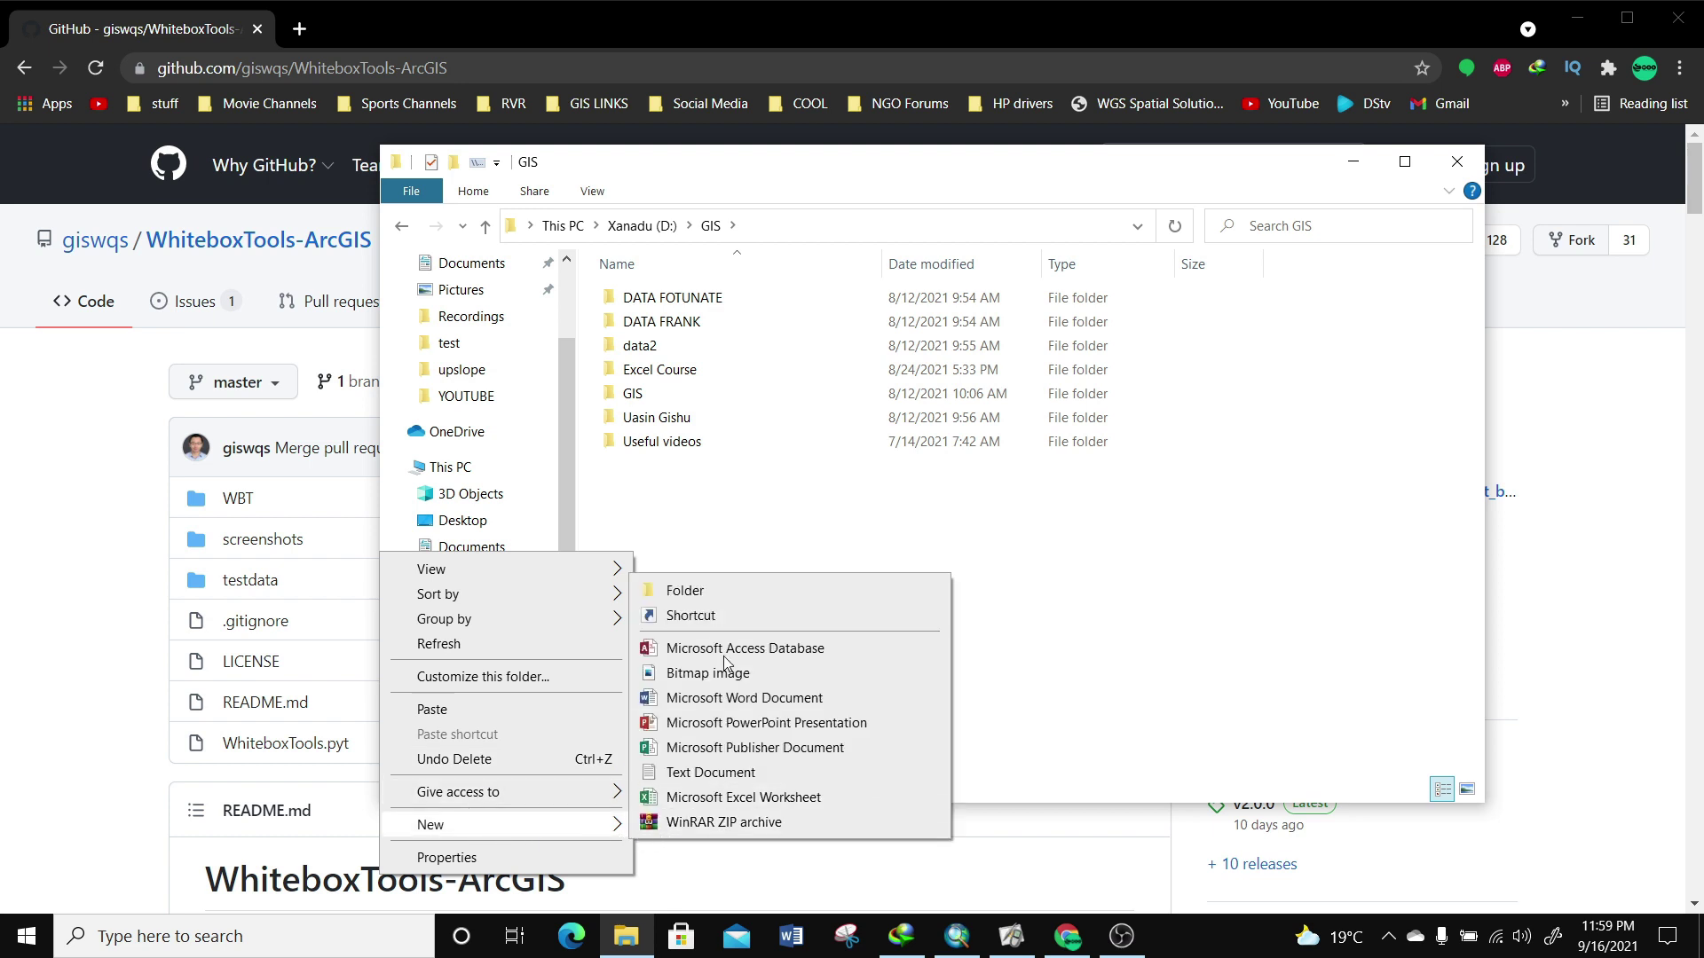
click(734, 592)
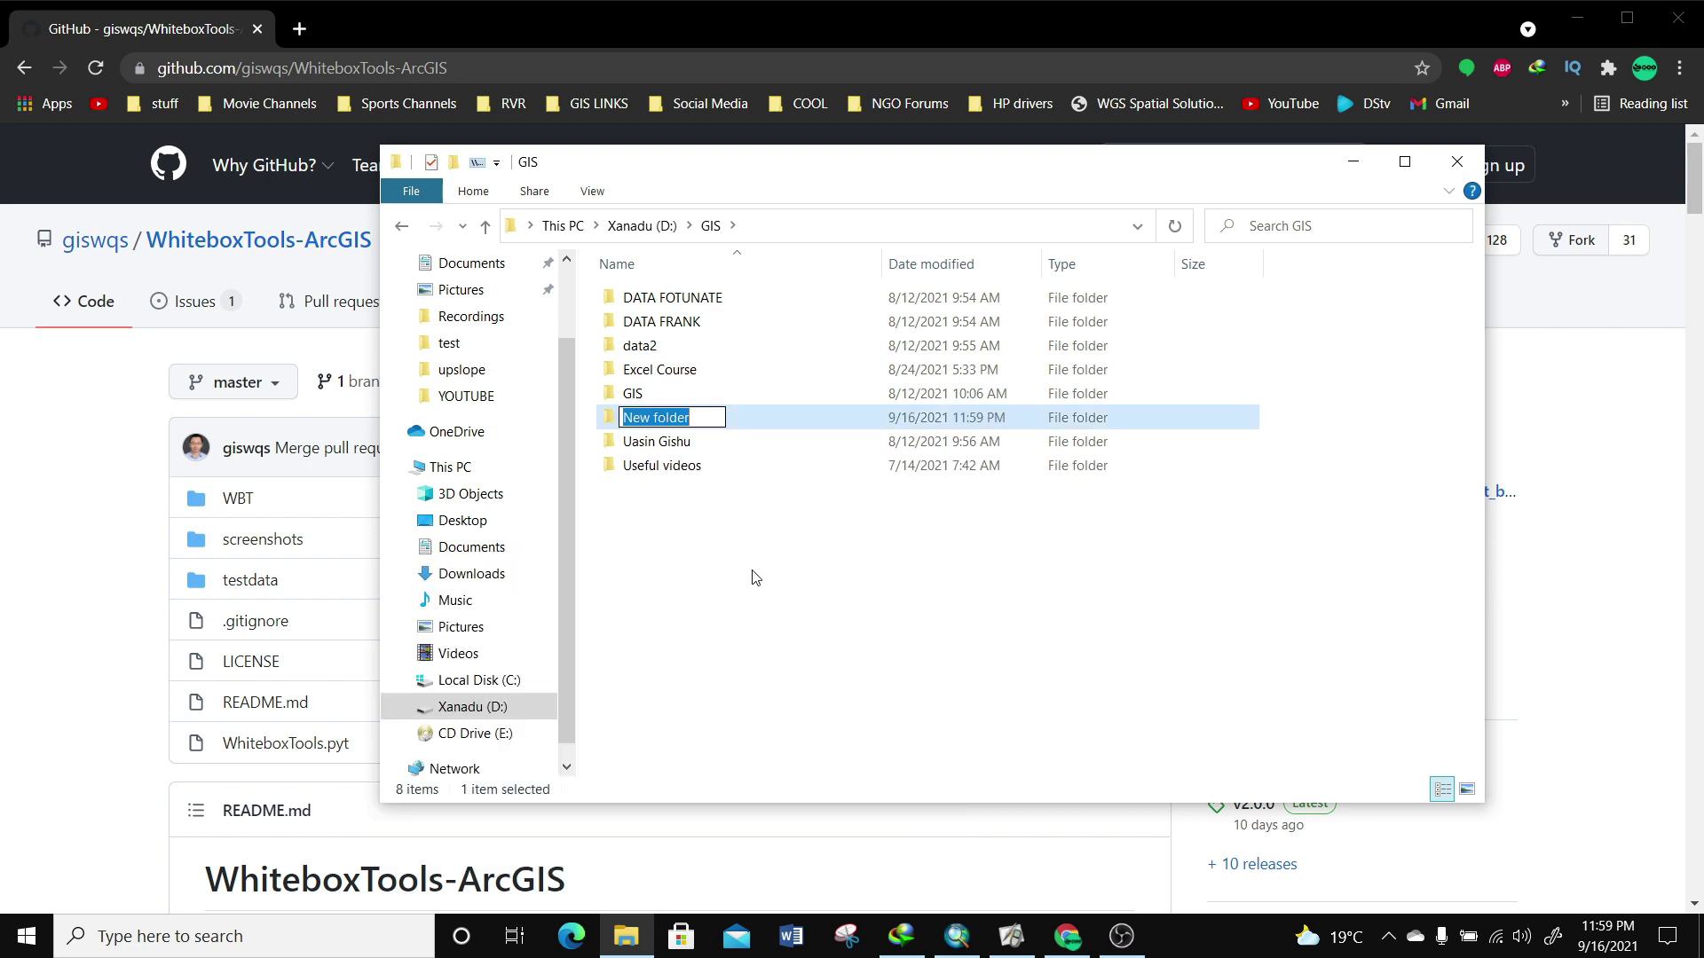
text(W)
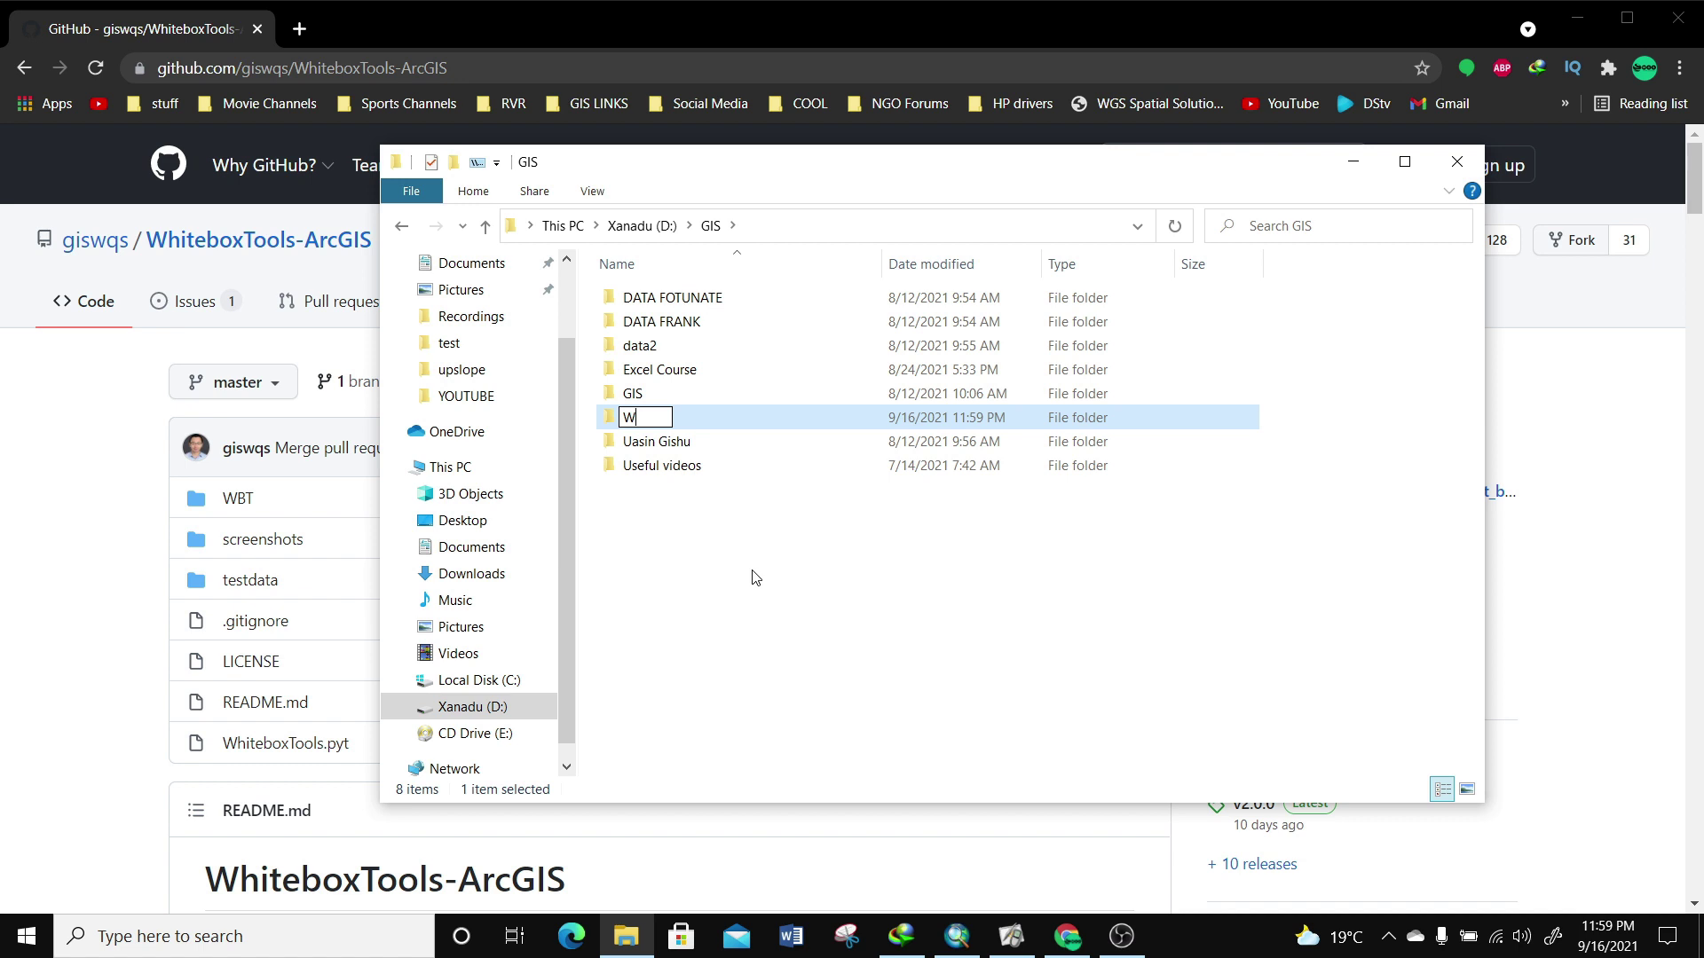
text(hitebox Tools)
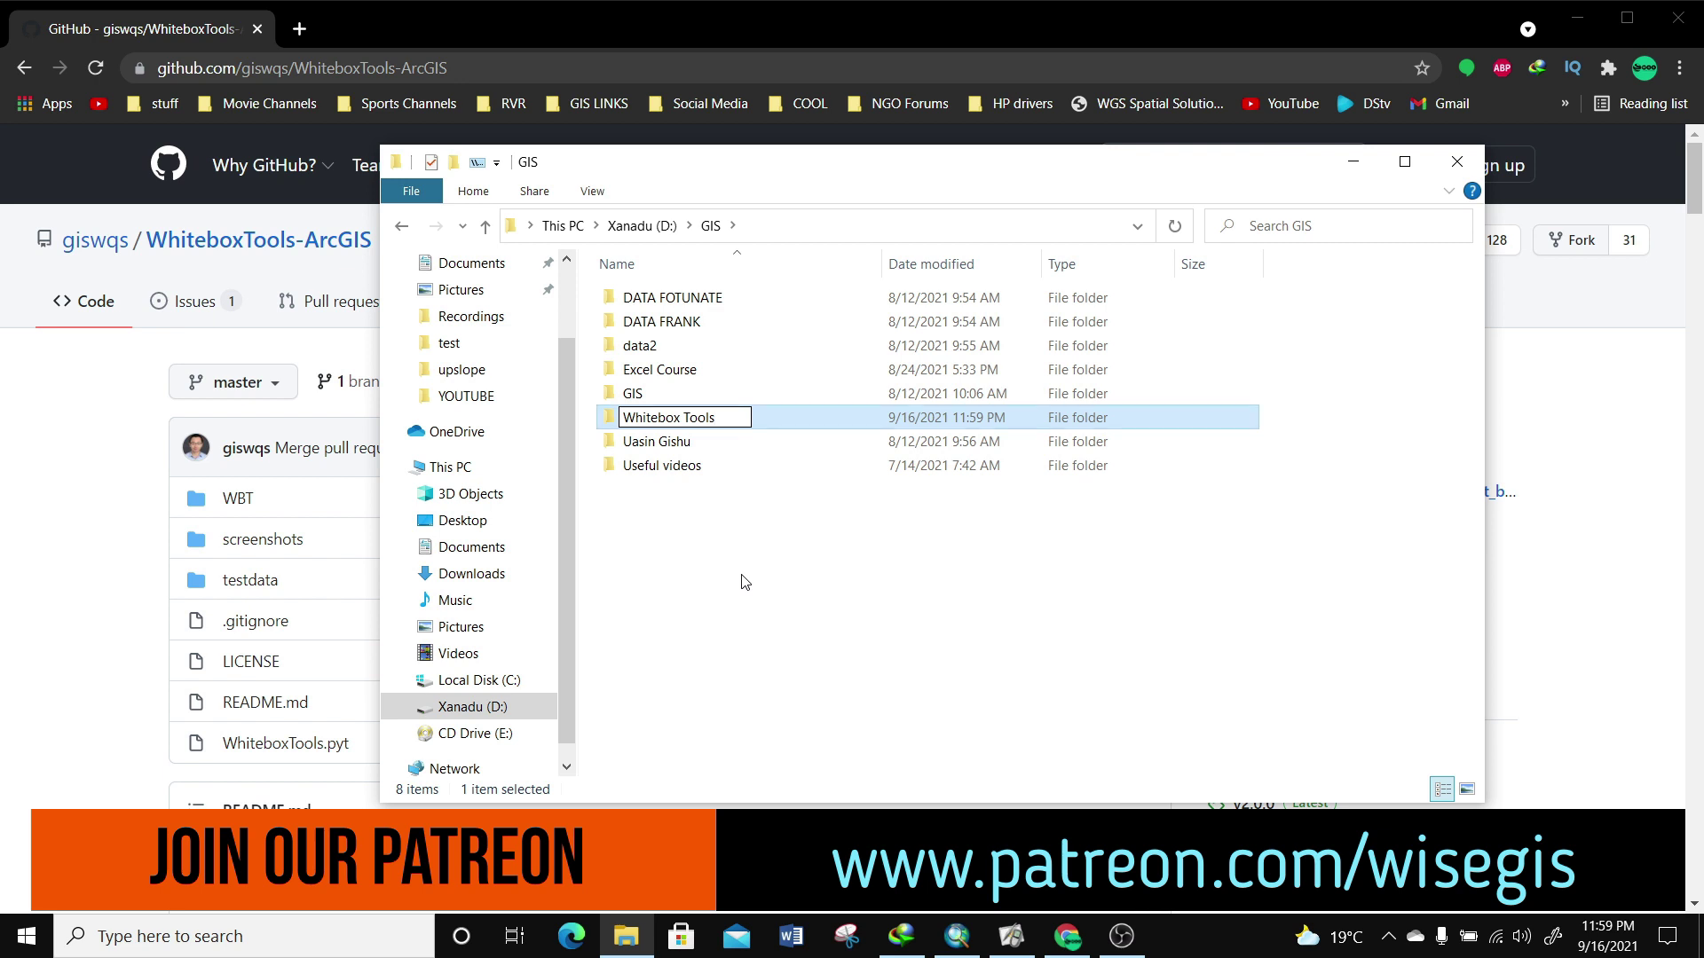
key(Return)
Paste the archive into the Whitebox Tools folder and extract it to a WhiteboxTools-ArcGIS-master subfolder
double_click(671, 471)
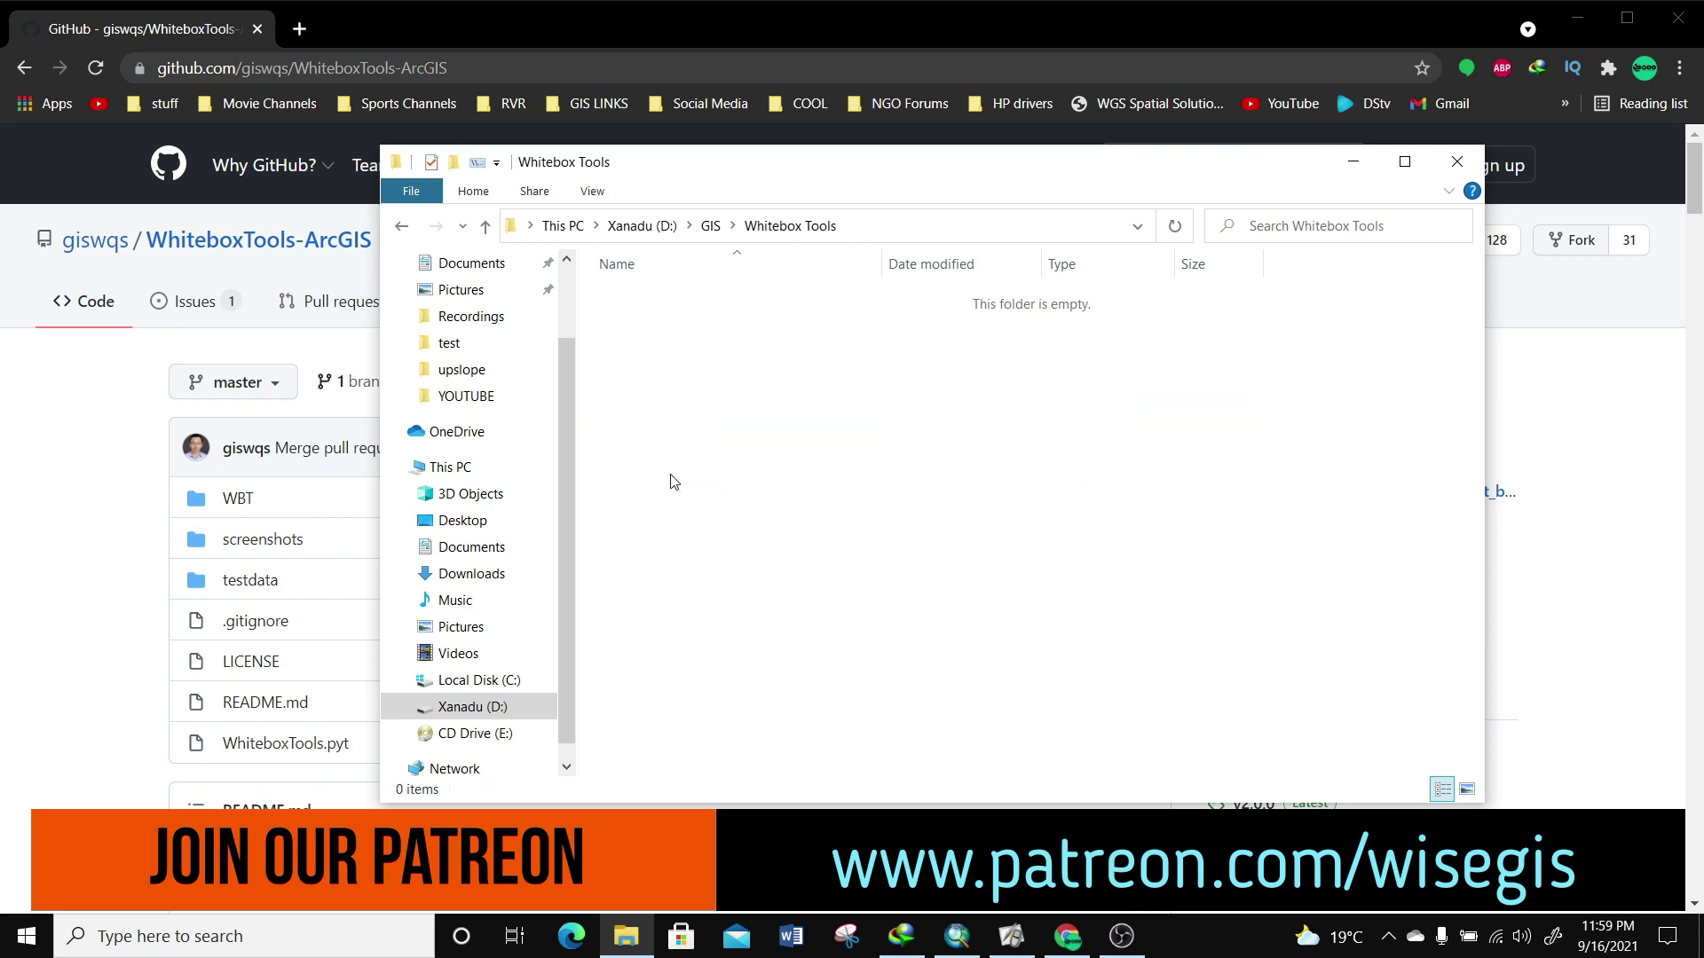
right_click(702, 331)
click(598, 494)
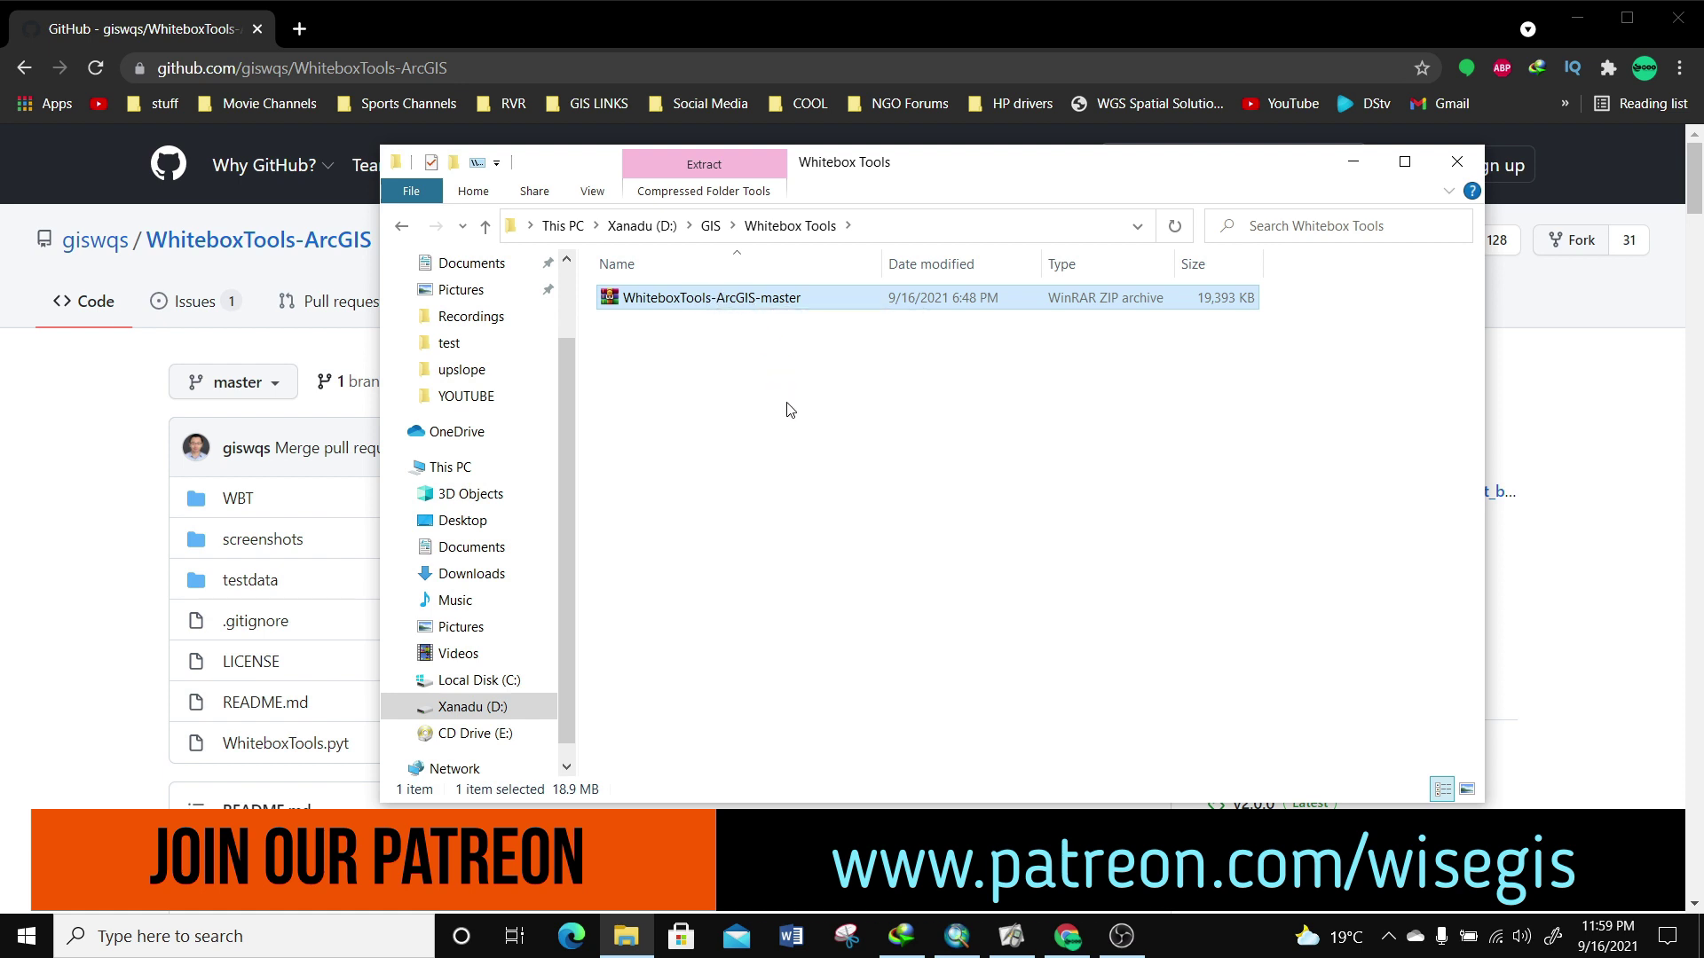
right_click(748, 302)
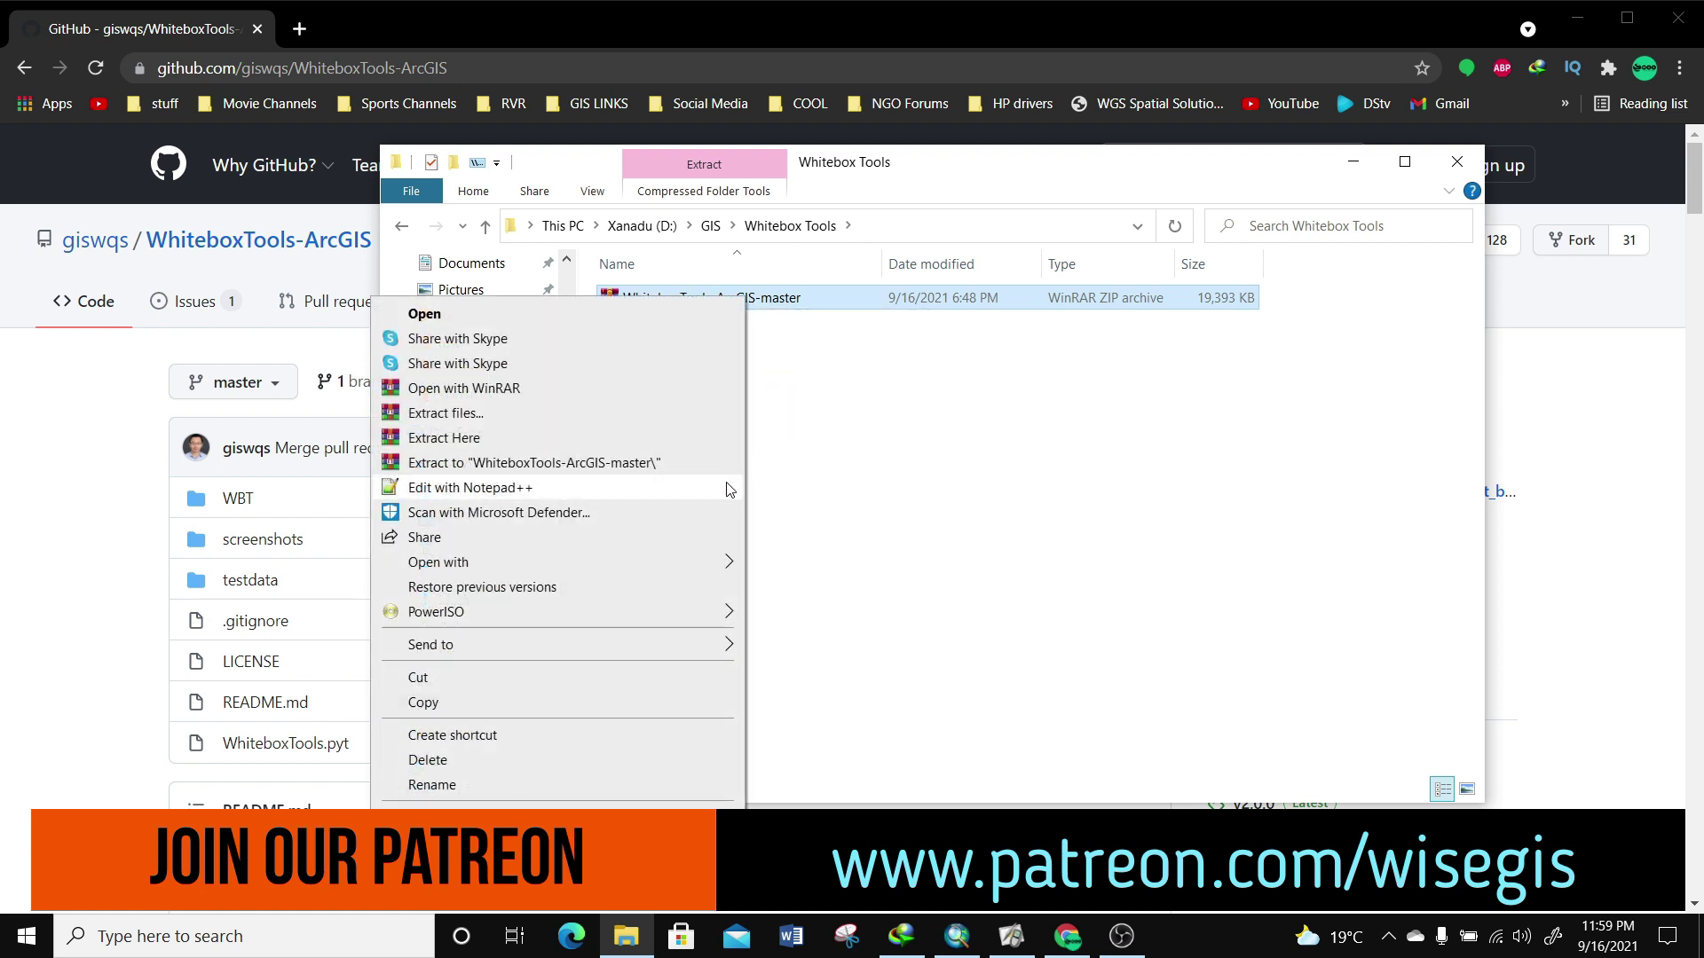
click(546, 462)
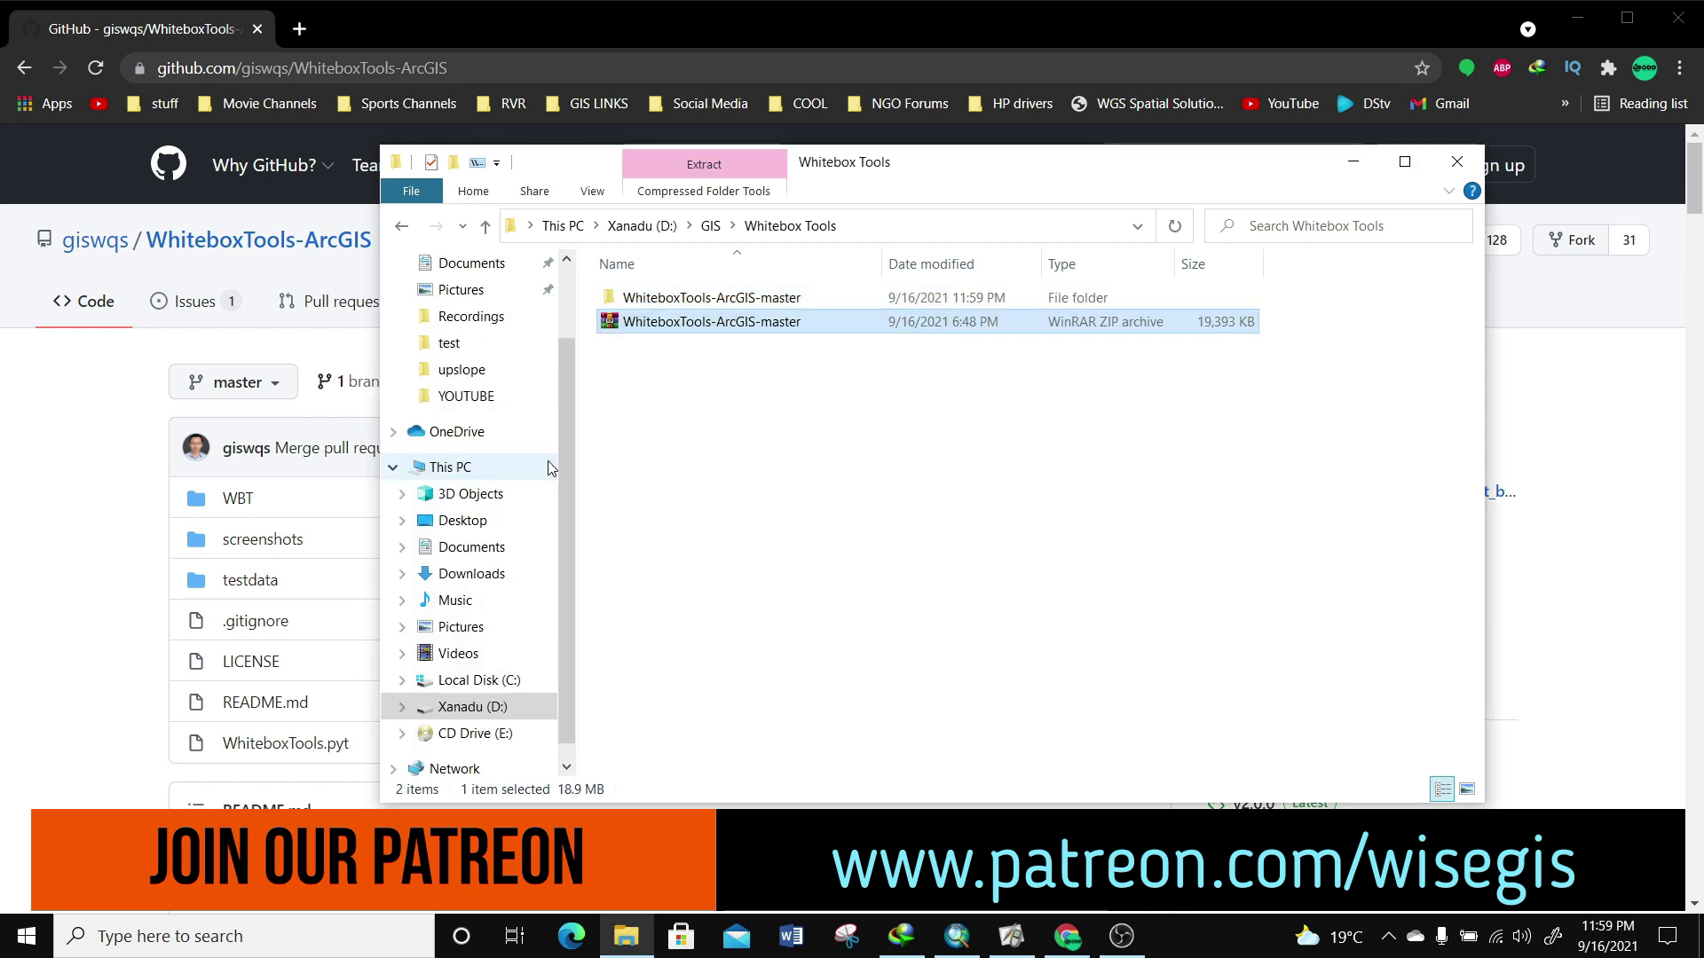
Look through the extracted WhiteboxTools-ArcGIS-master folder and its inner folder for the toolbox files
double_click(693, 303)
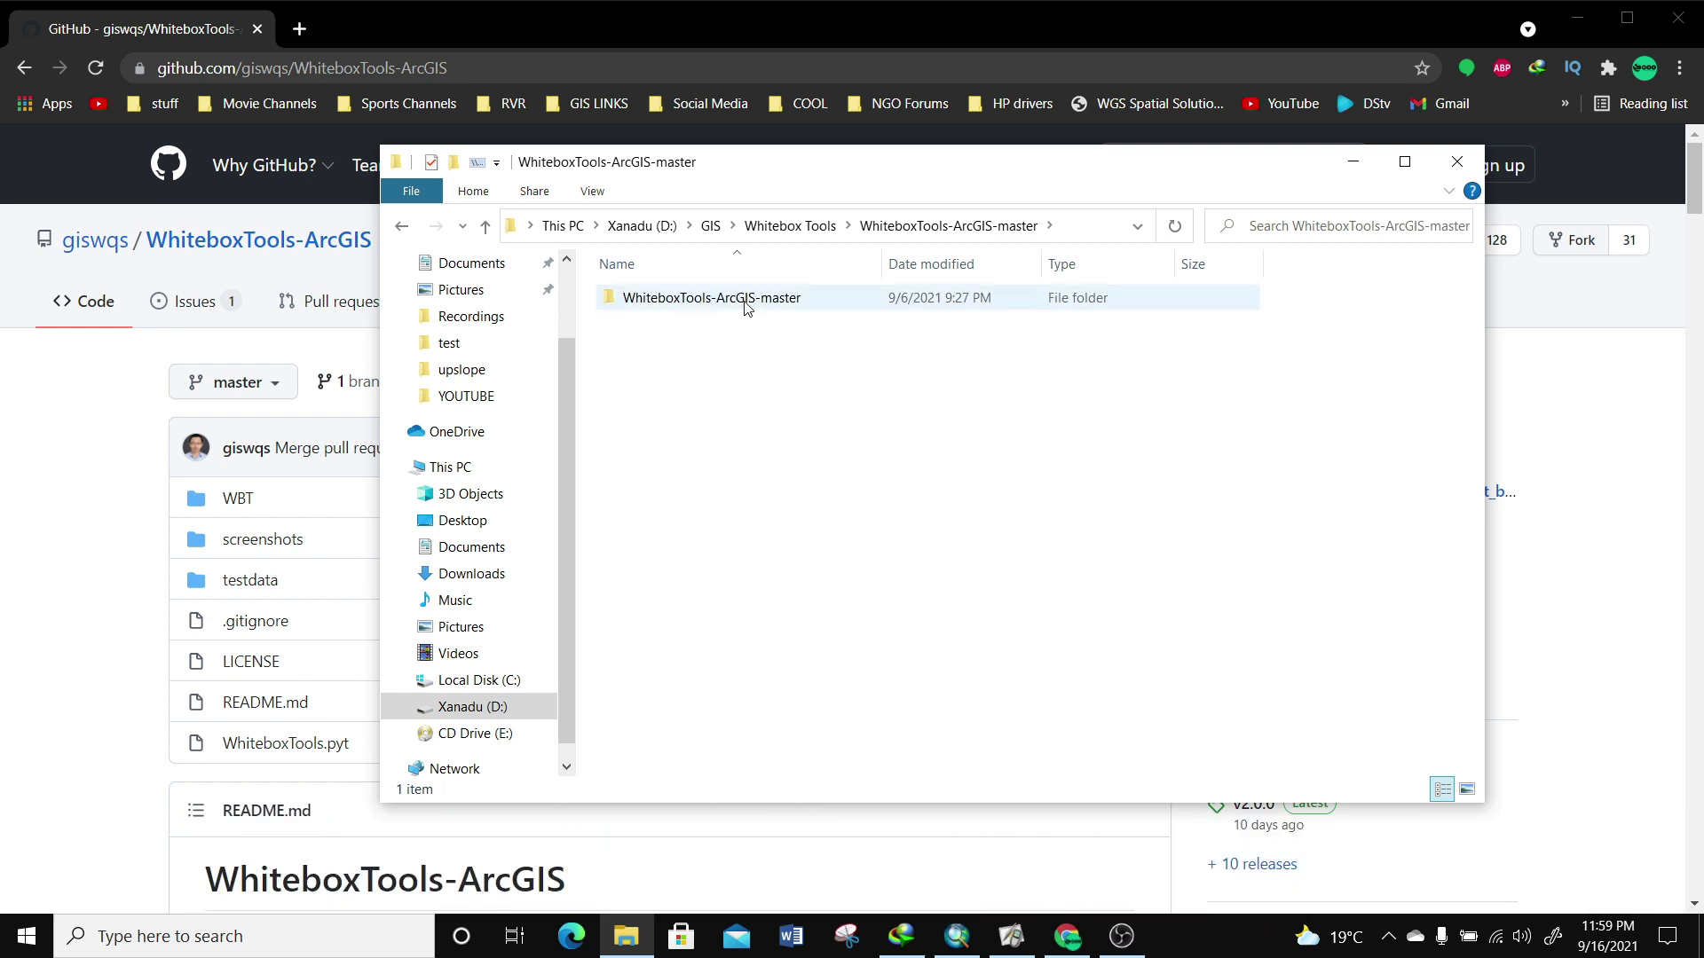
double_click(746, 302)
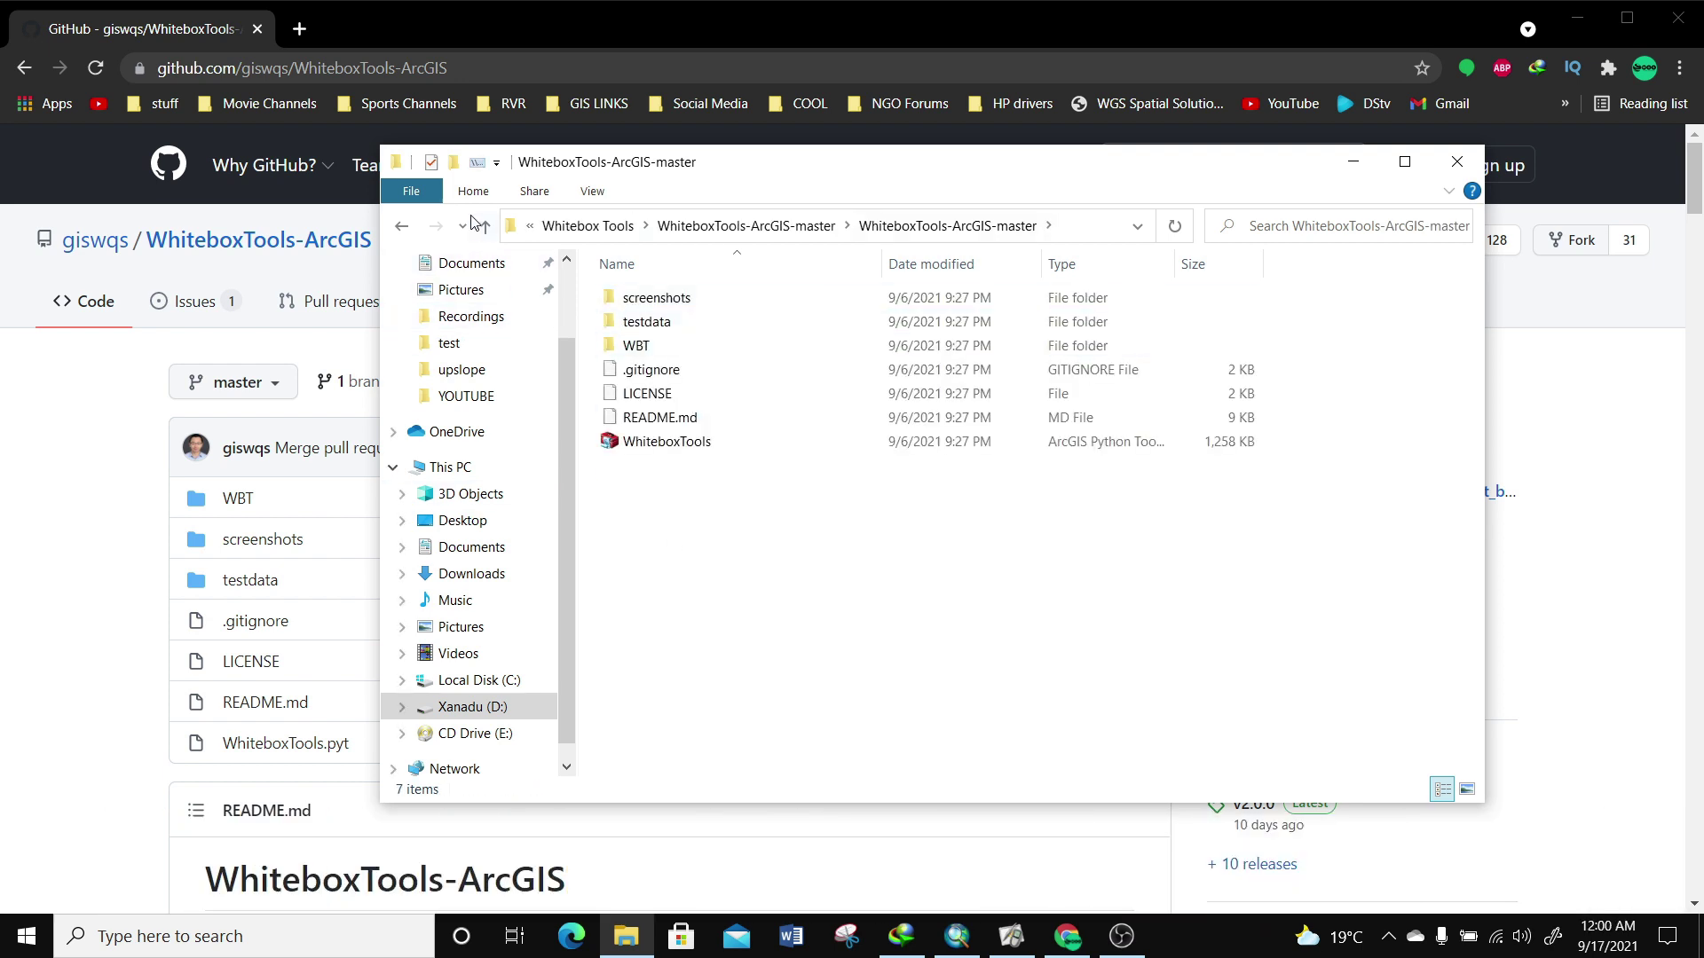
click(401, 225)
Switch to ArcMap and open ArcToolbox
key(alt+Tab)
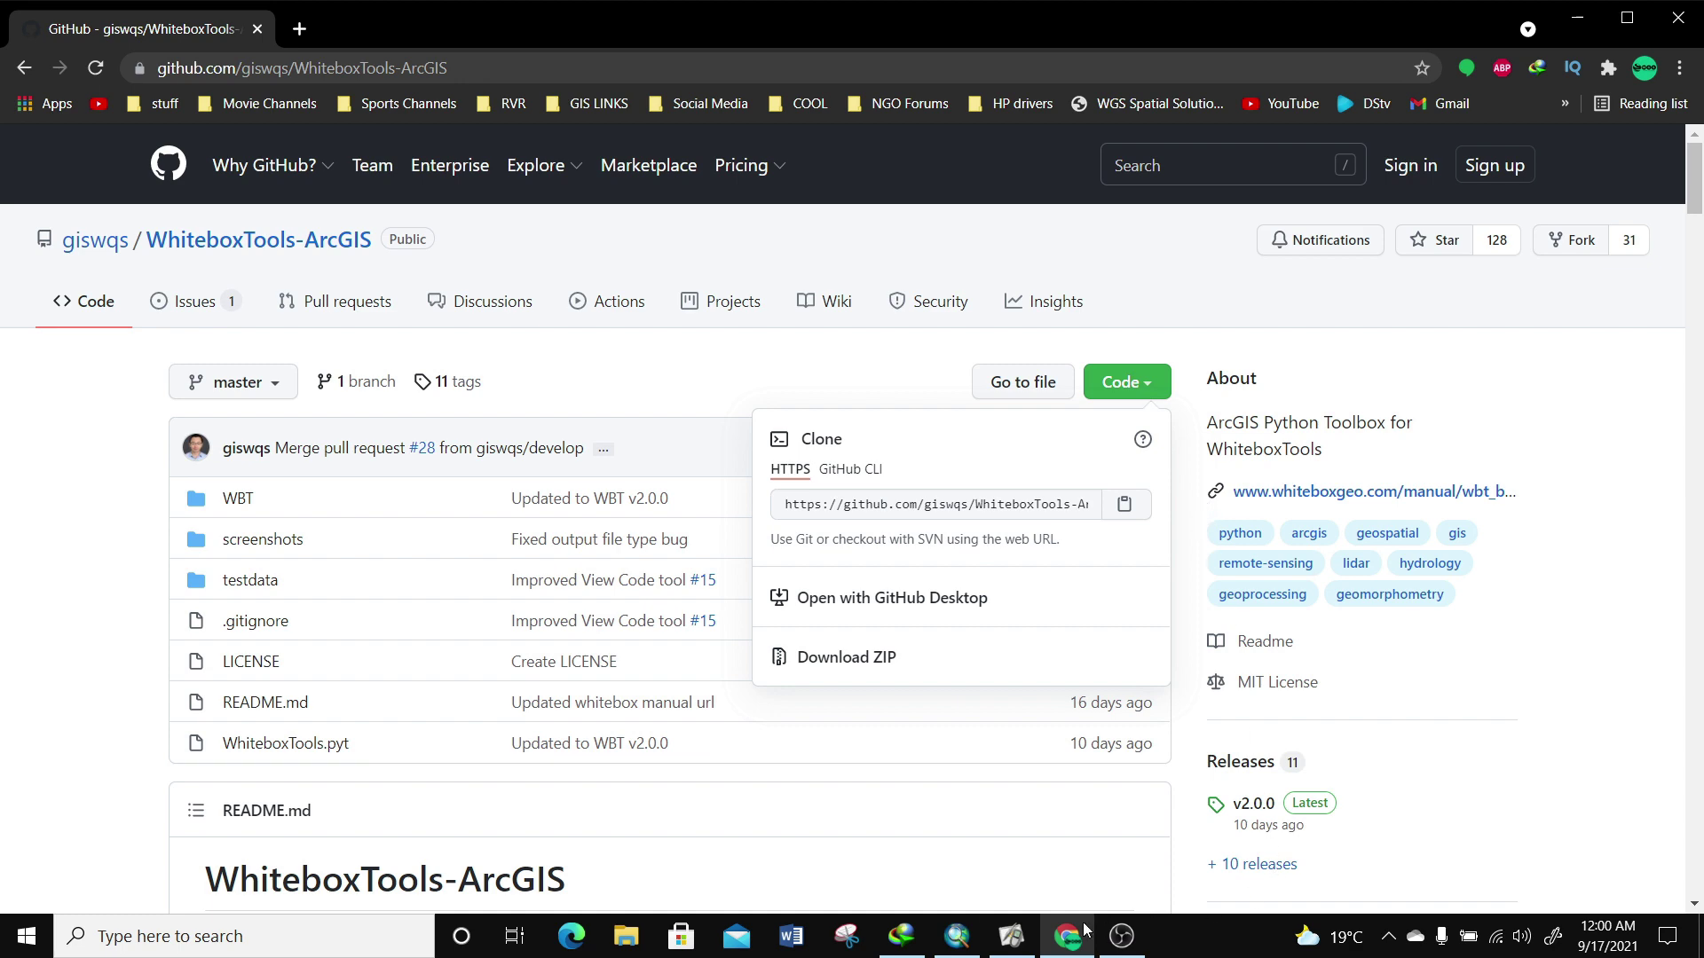
click(959, 937)
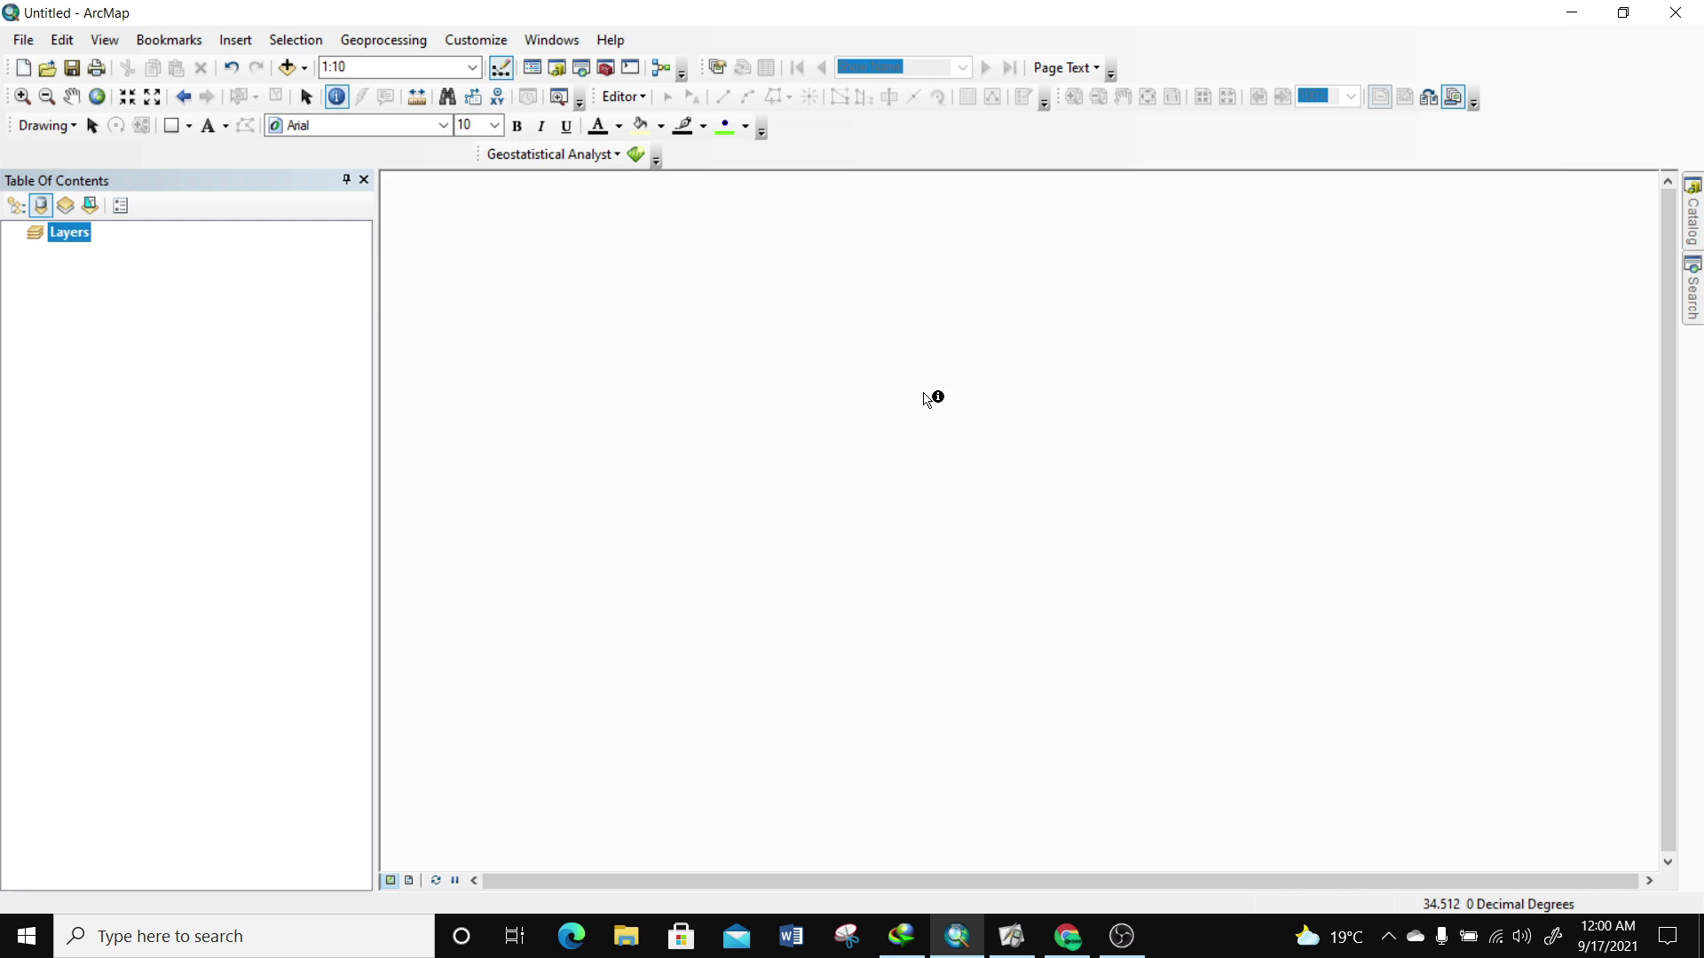
click(609, 71)
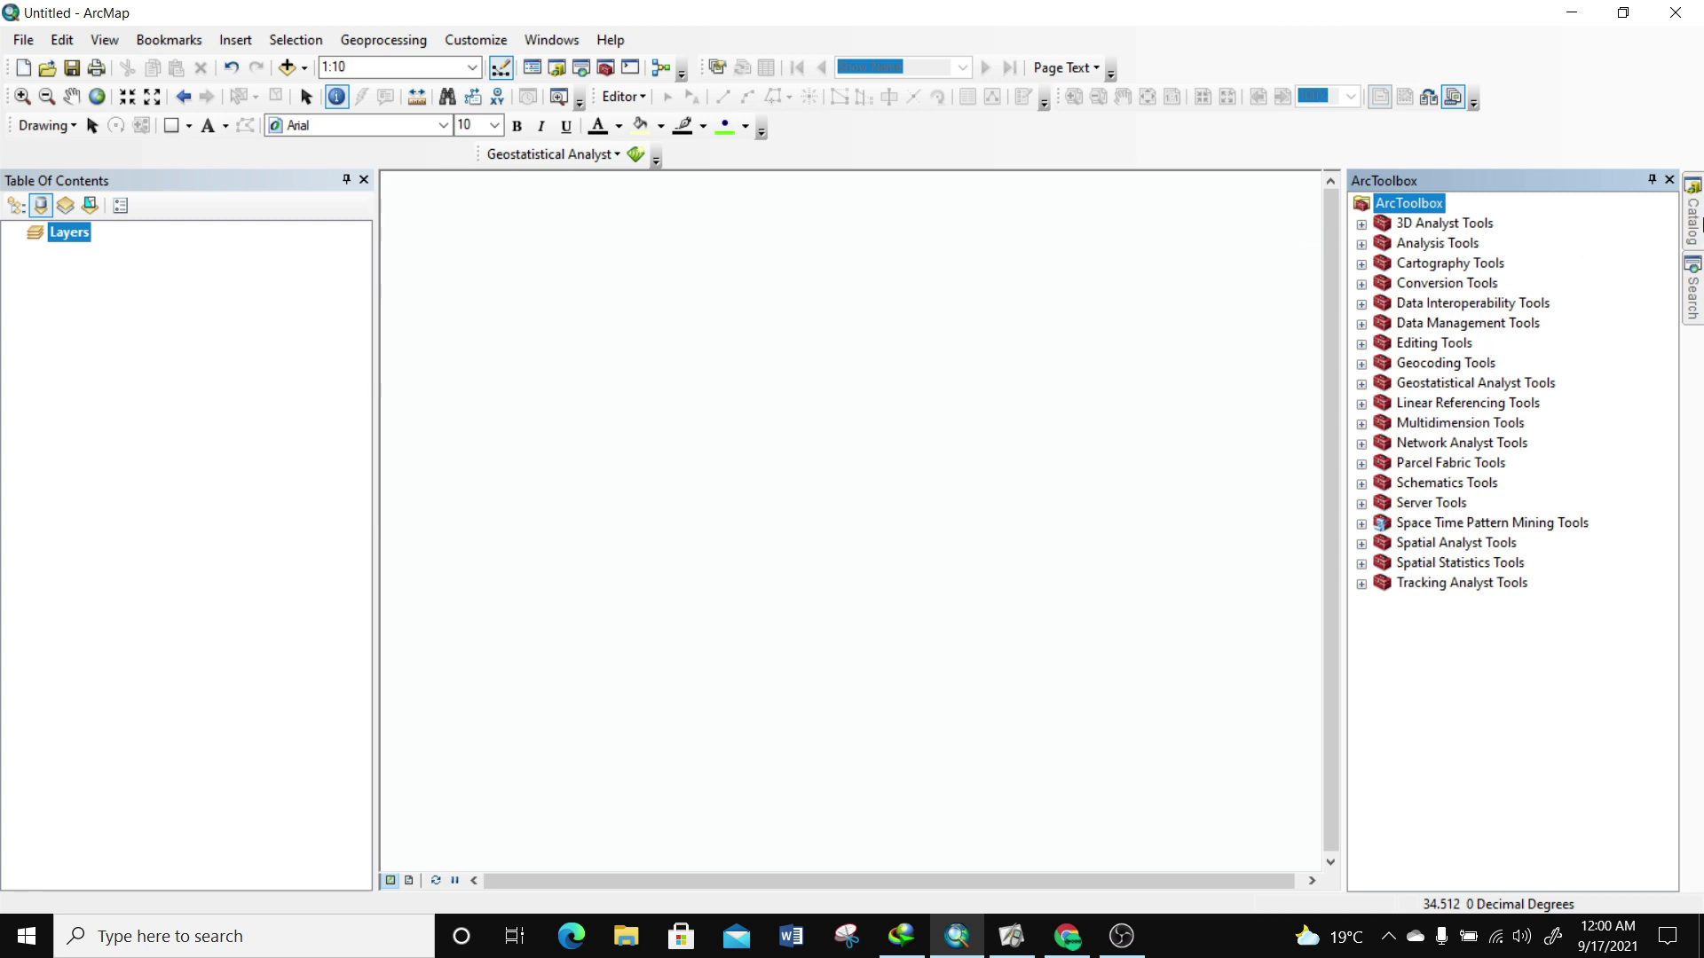
Add a folder connection in the Catalog to D:\GIS\Whitebox Tools\WhiteboxTools-ArcGIS-master
mouse_move(1694, 211)
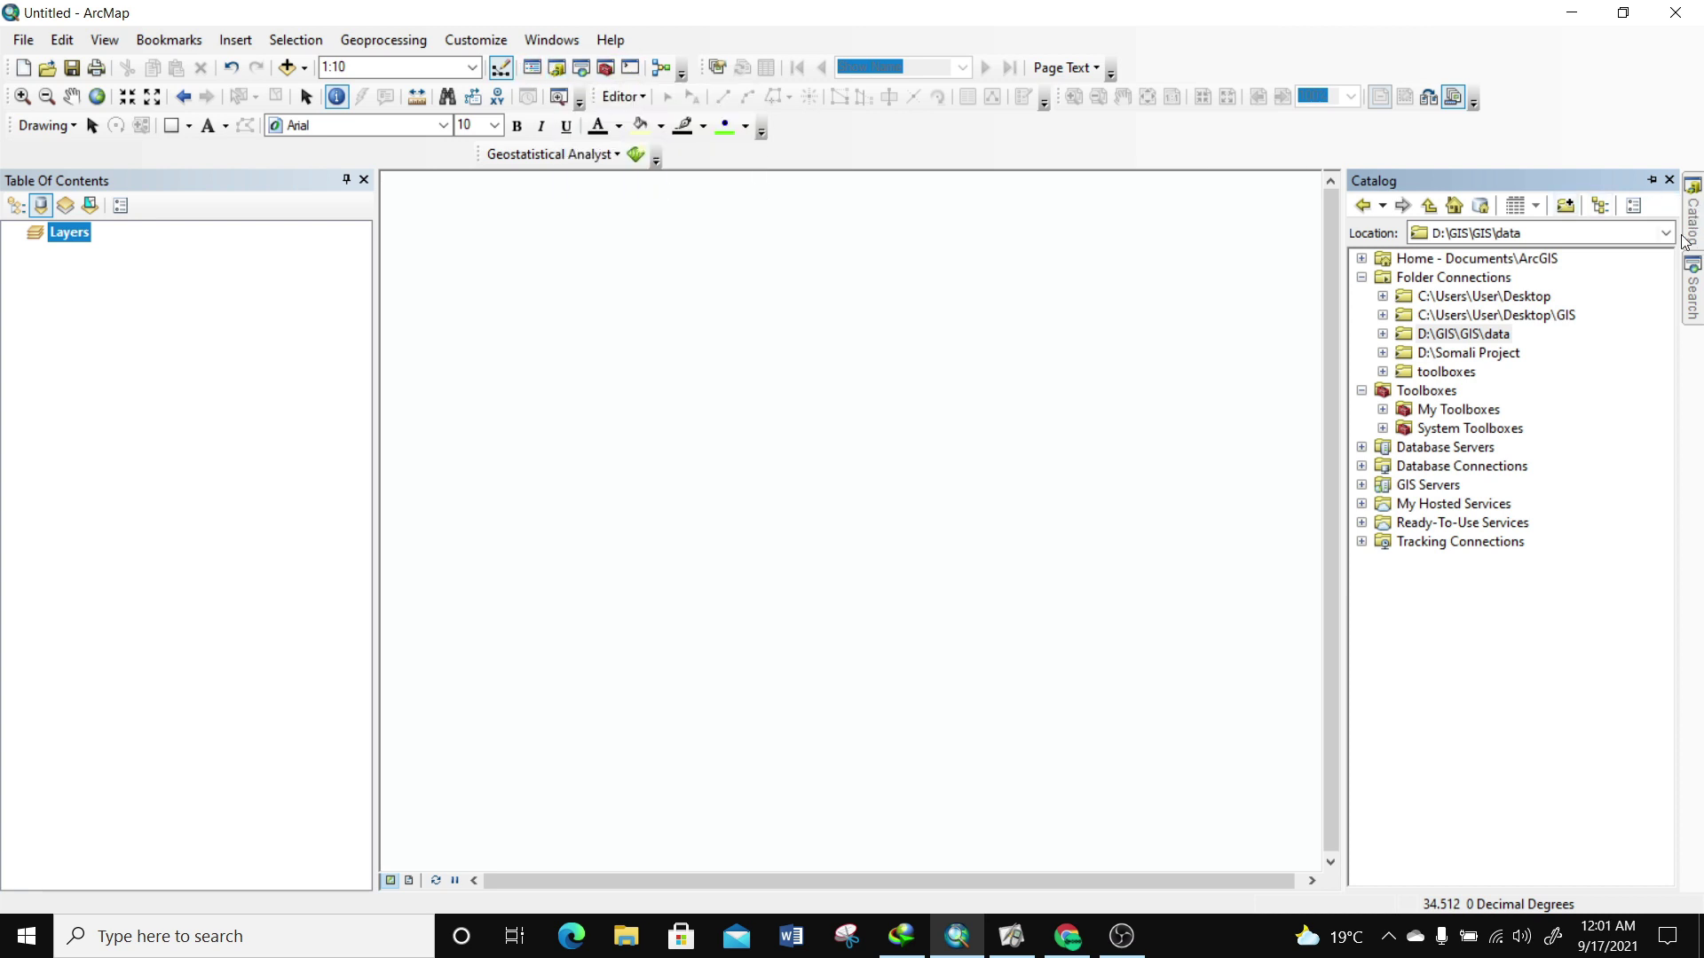
click(1428, 279)
right_click(1430, 280)
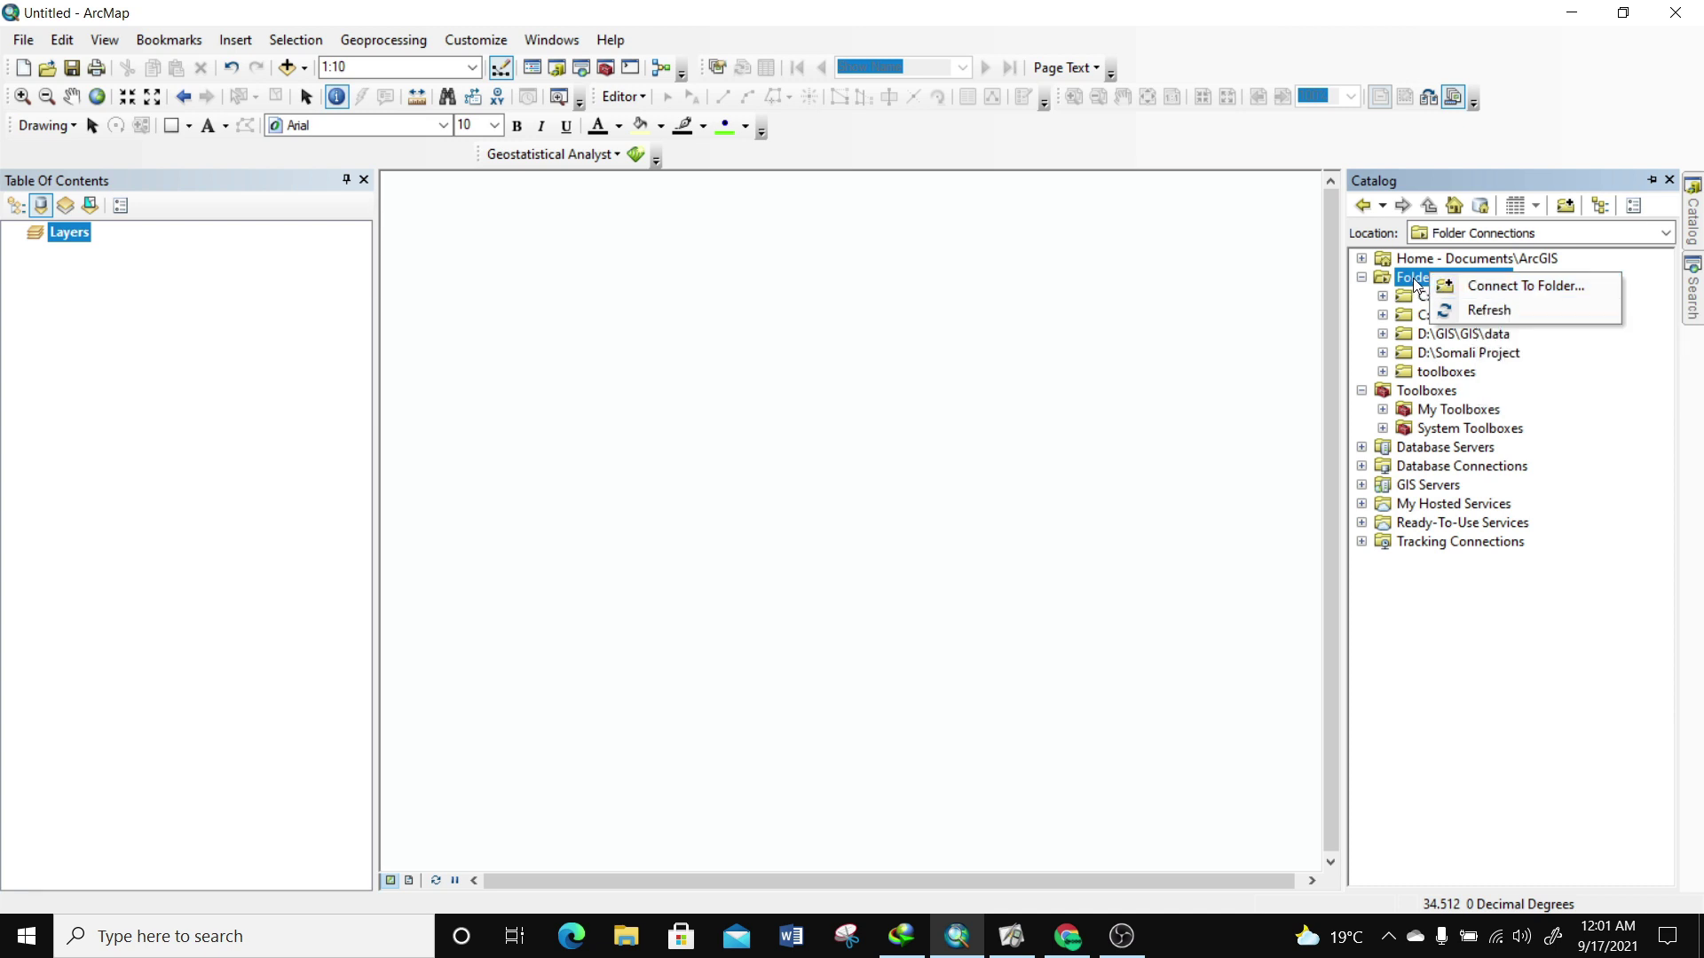
click(1508, 288)
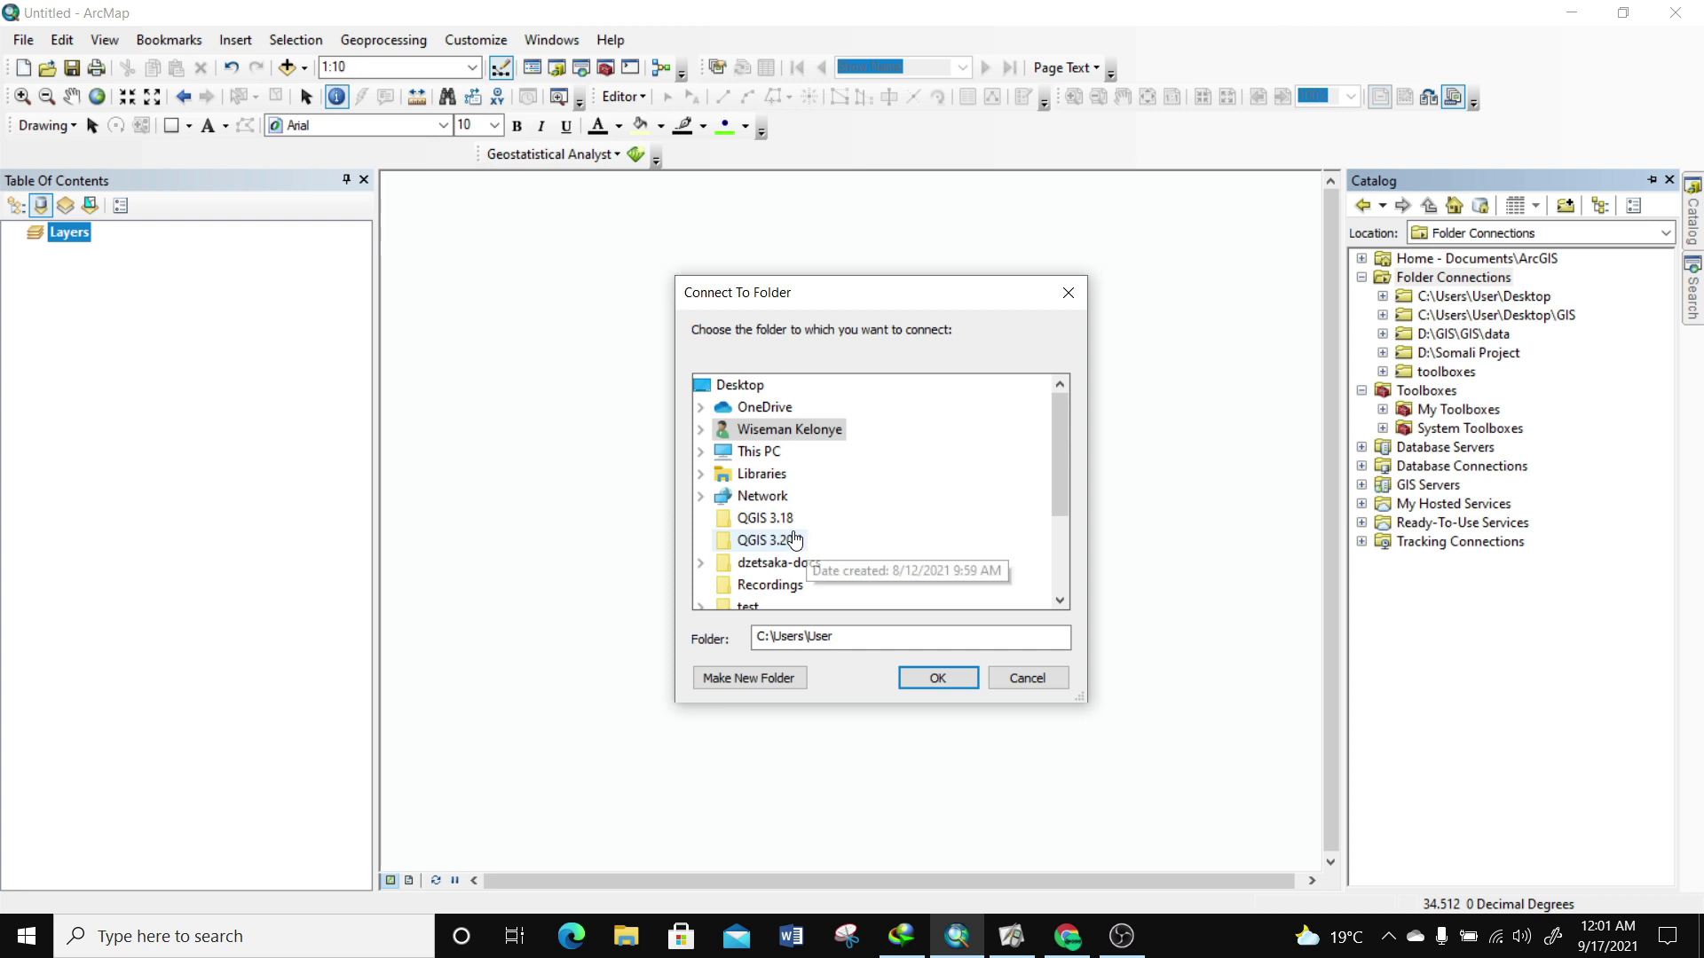
mouse_move(1065, 436)
mouse_down()
mouse_move(1056, 488)
mouse_move(1061, 444)
mouse_up()
click(702, 432)
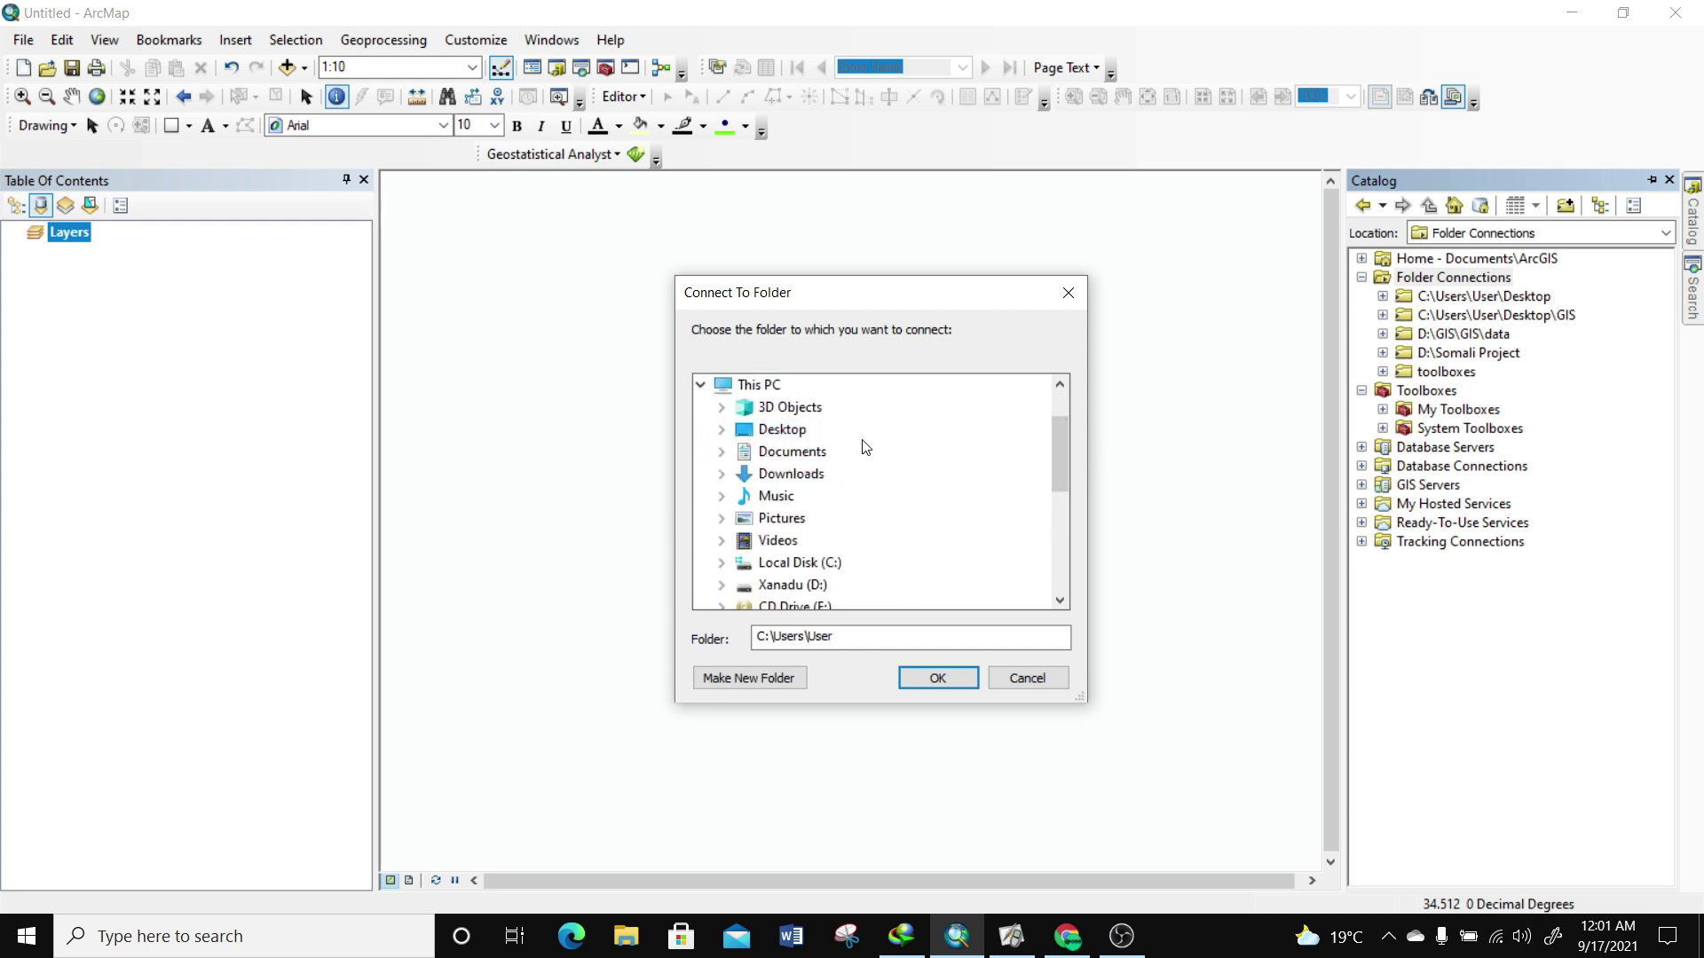
click(765, 585)
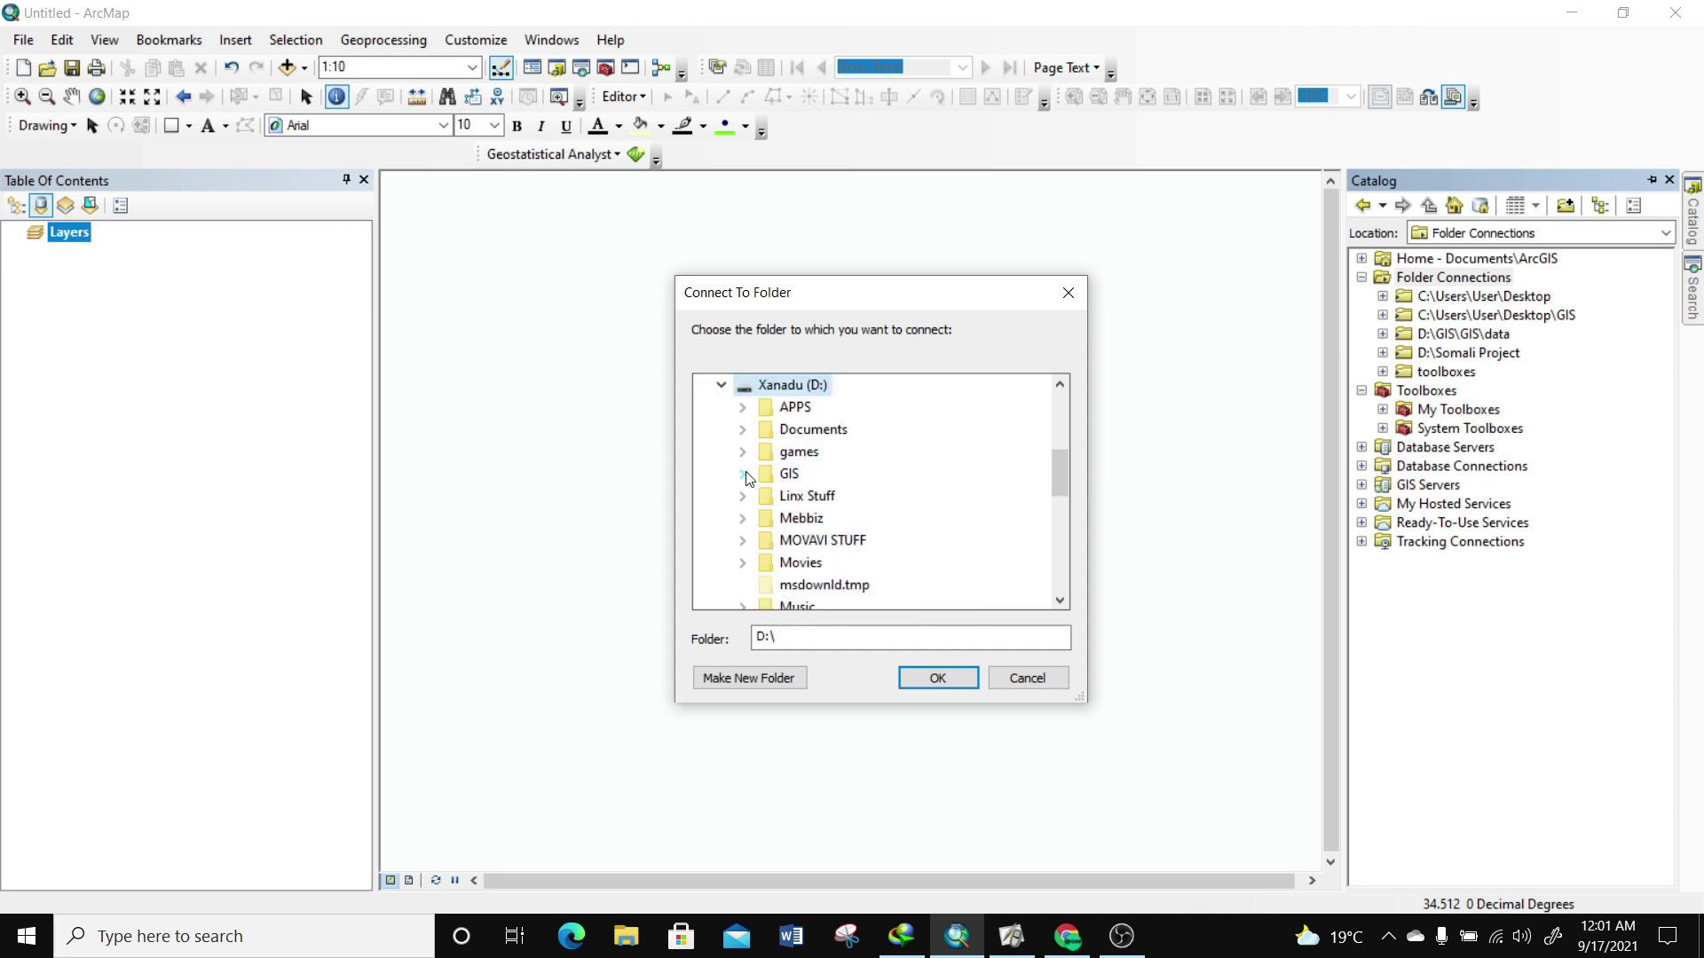
click(790, 475)
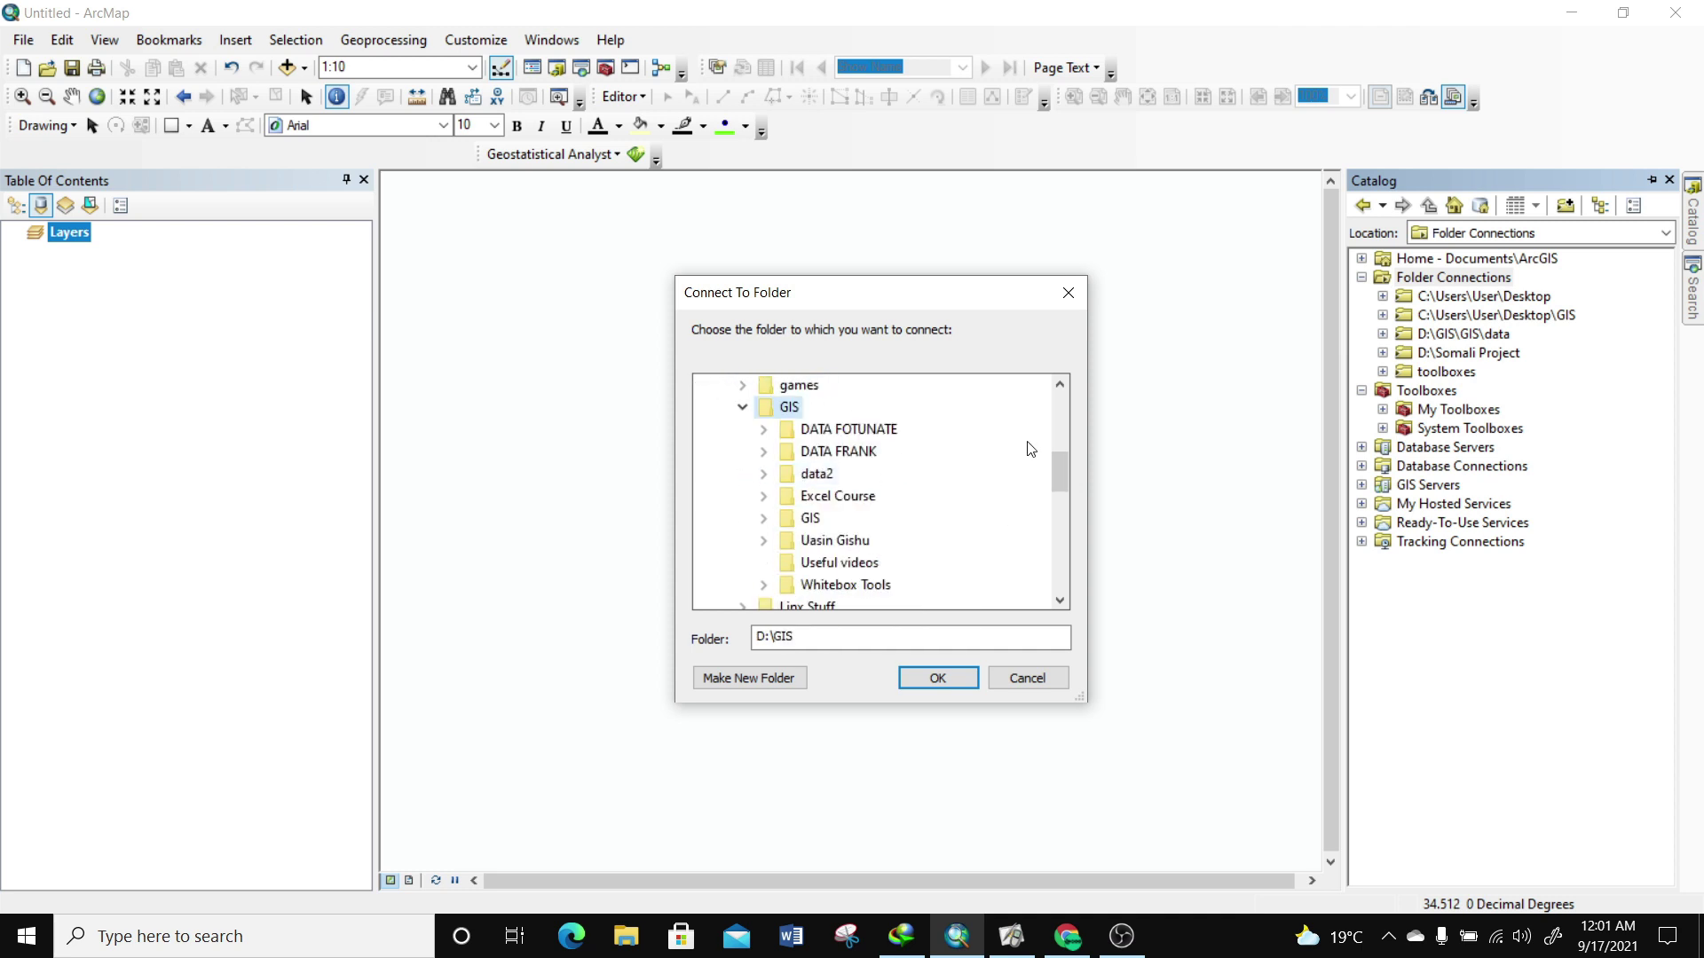
drag(1056, 466, 1047, 489)
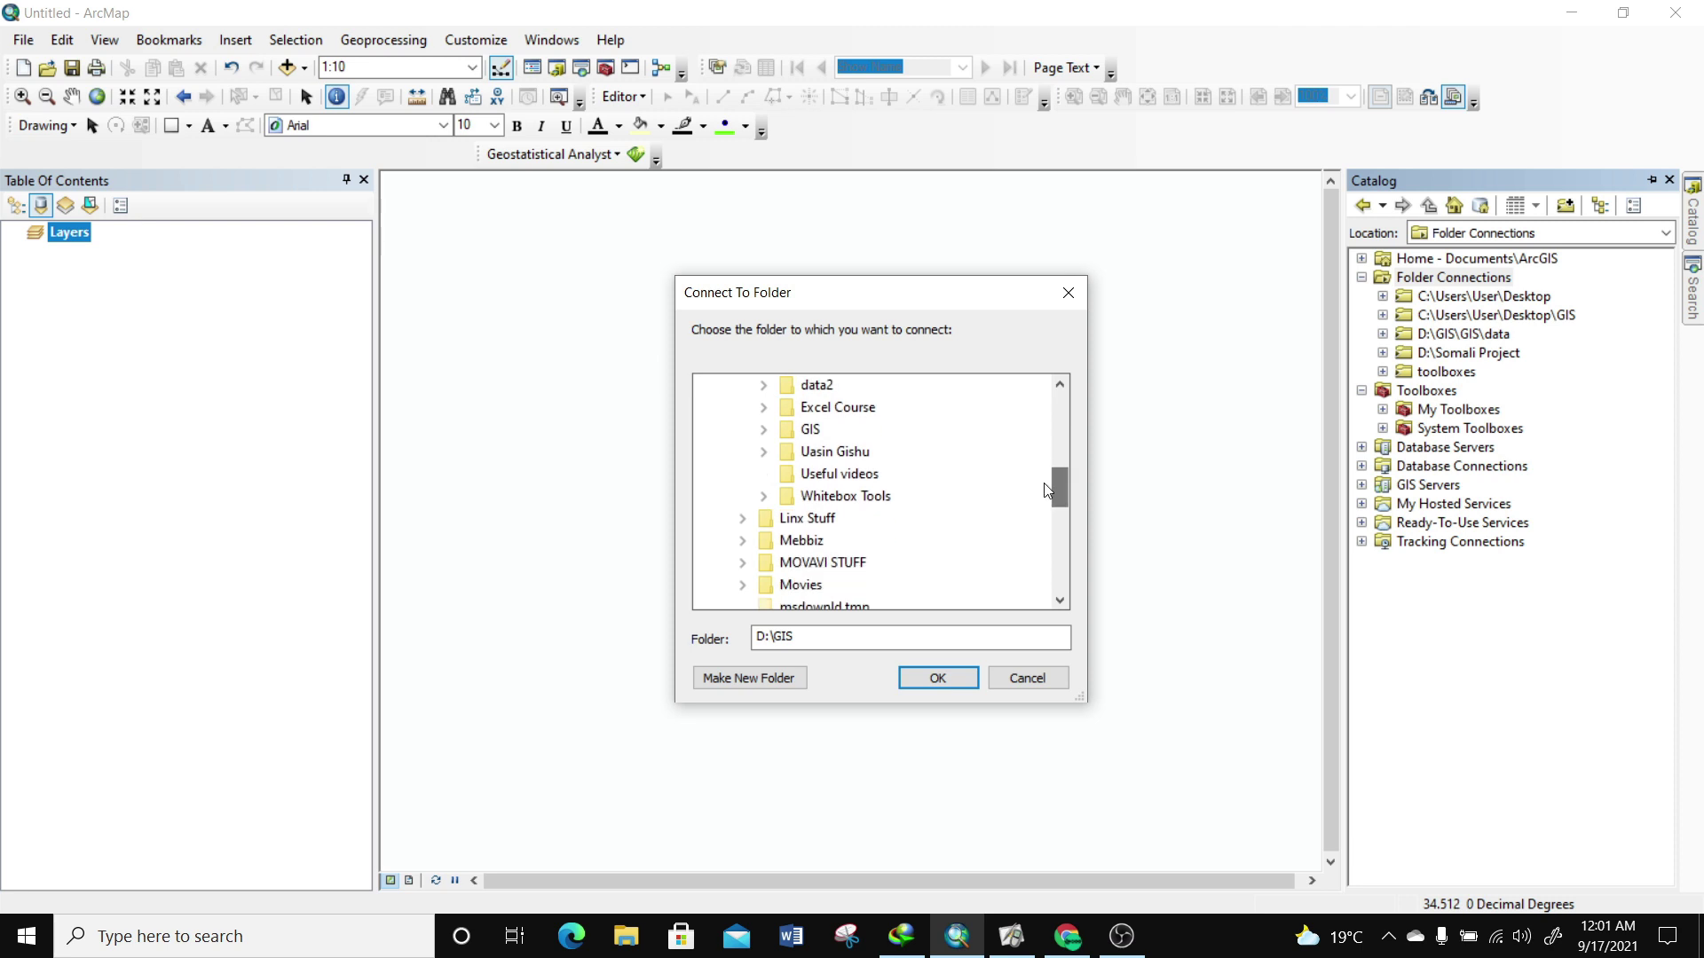
click(817, 500)
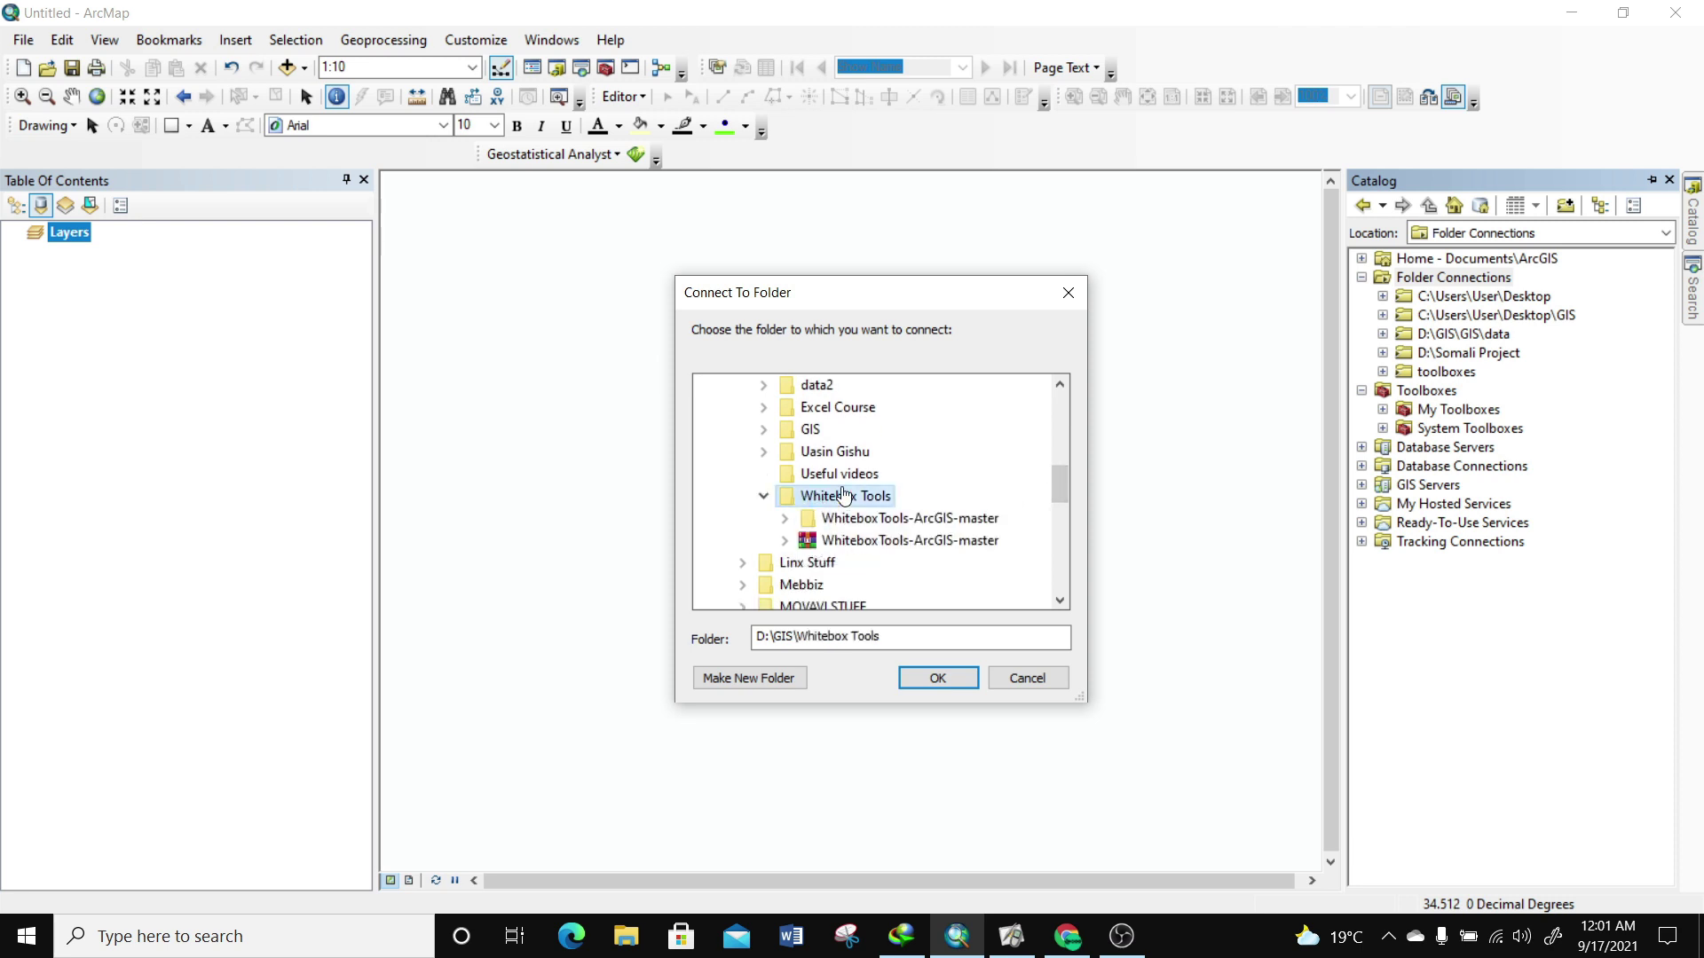
click(887, 522)
scroll(1060, 473, down, 2)
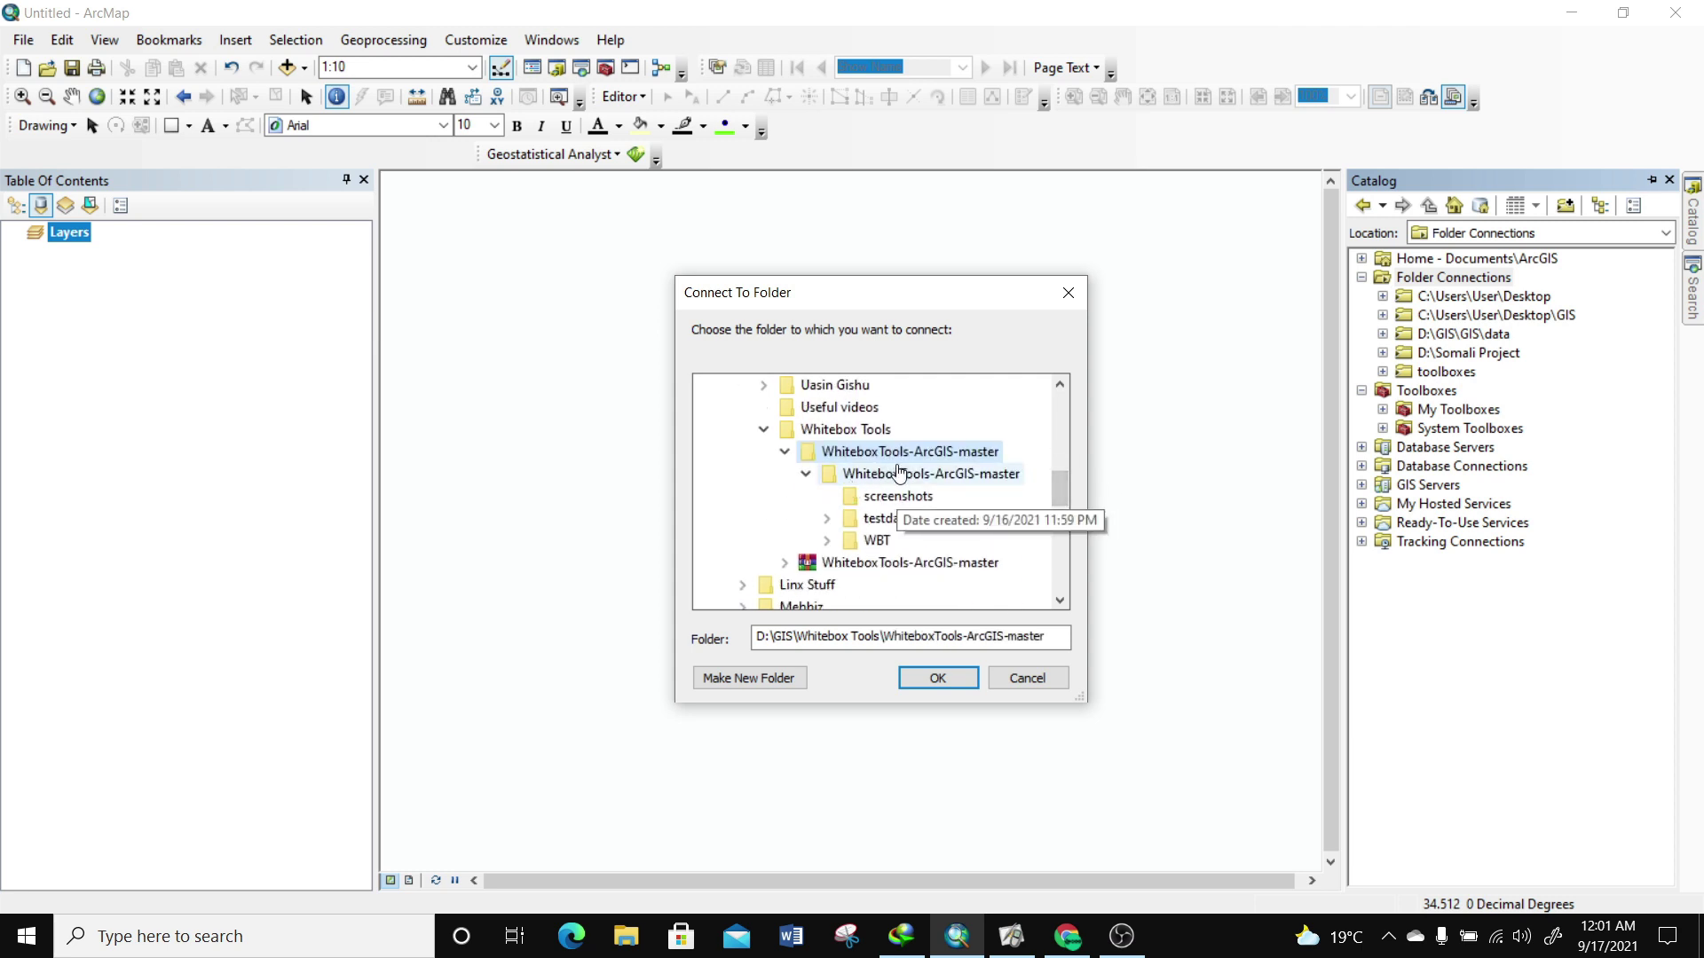
click(888, 475)
click(937, 678)
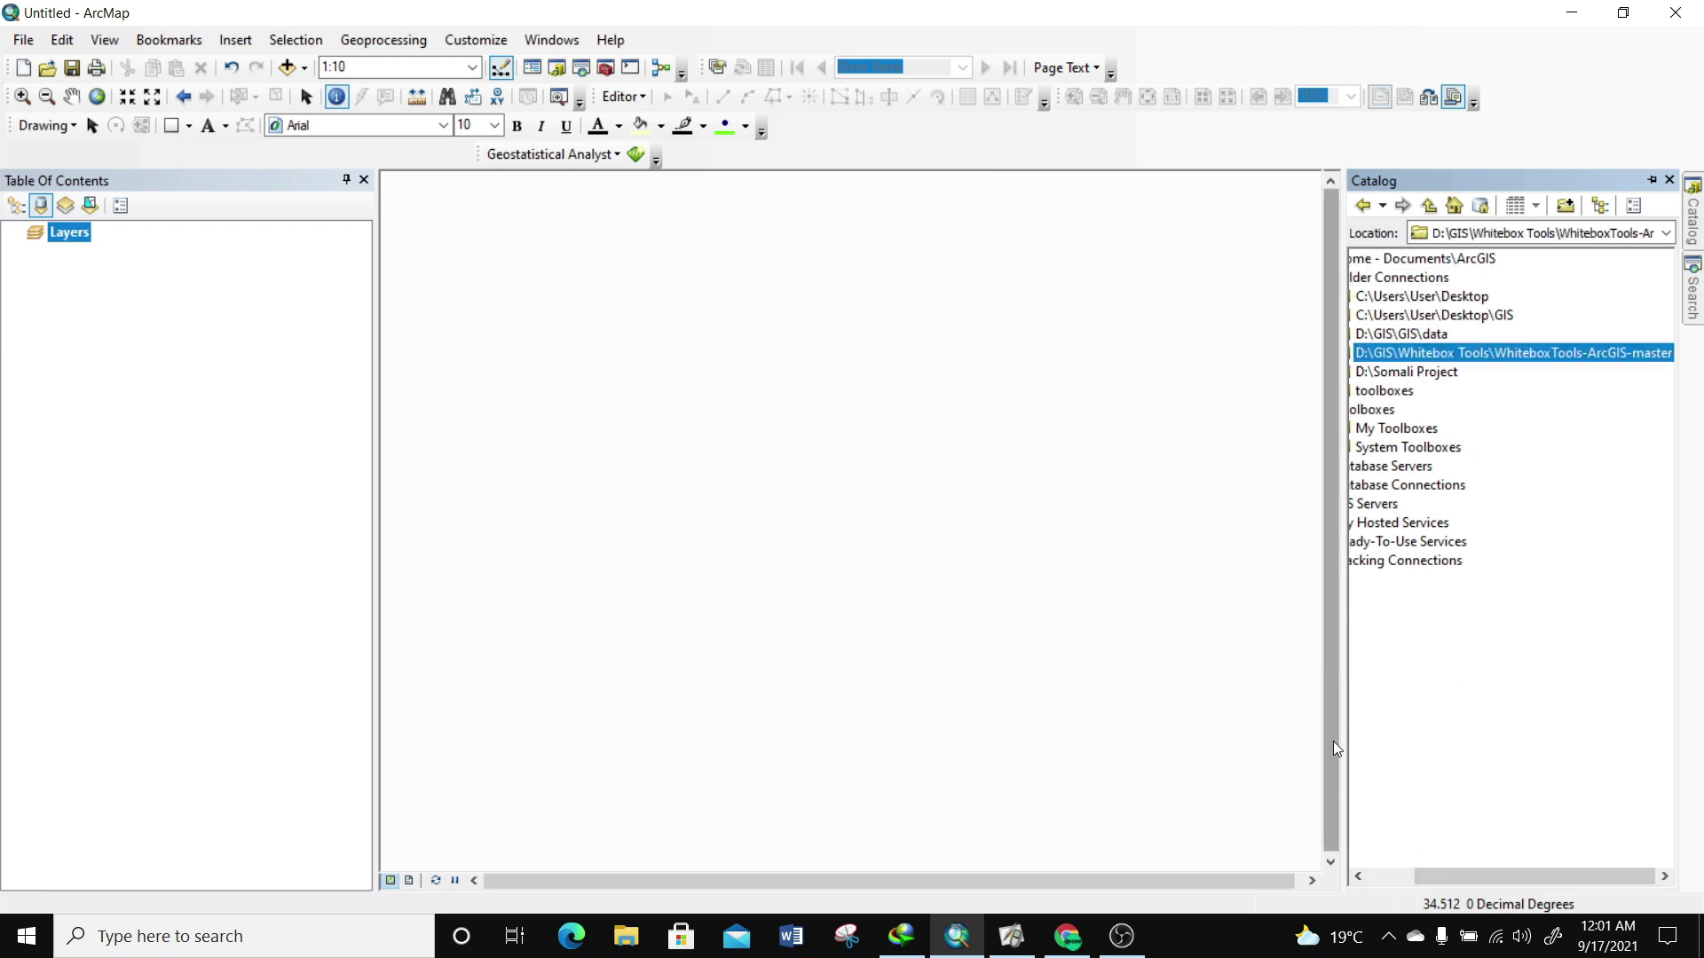
Widen the Catalog and expand the connected WhiteboxTools-ArcGIS-master folder down to the contents of WhiteboxTools.pyt
drag(1345, 643, 1257, 626)
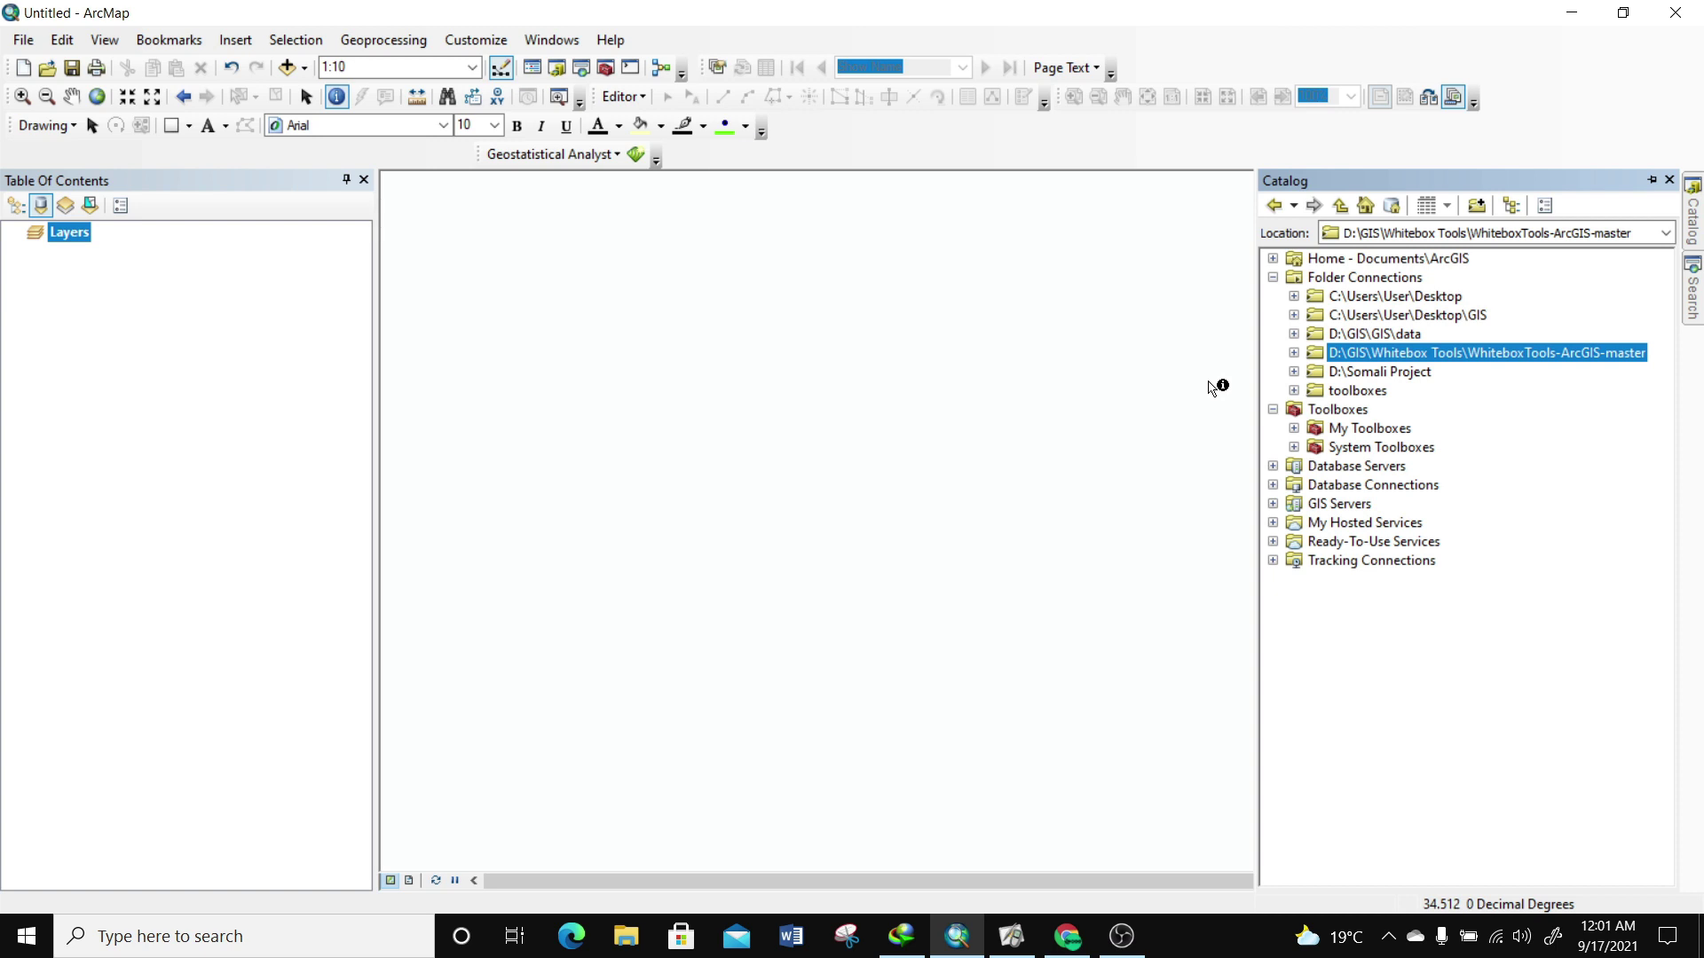
click(1294, 353)
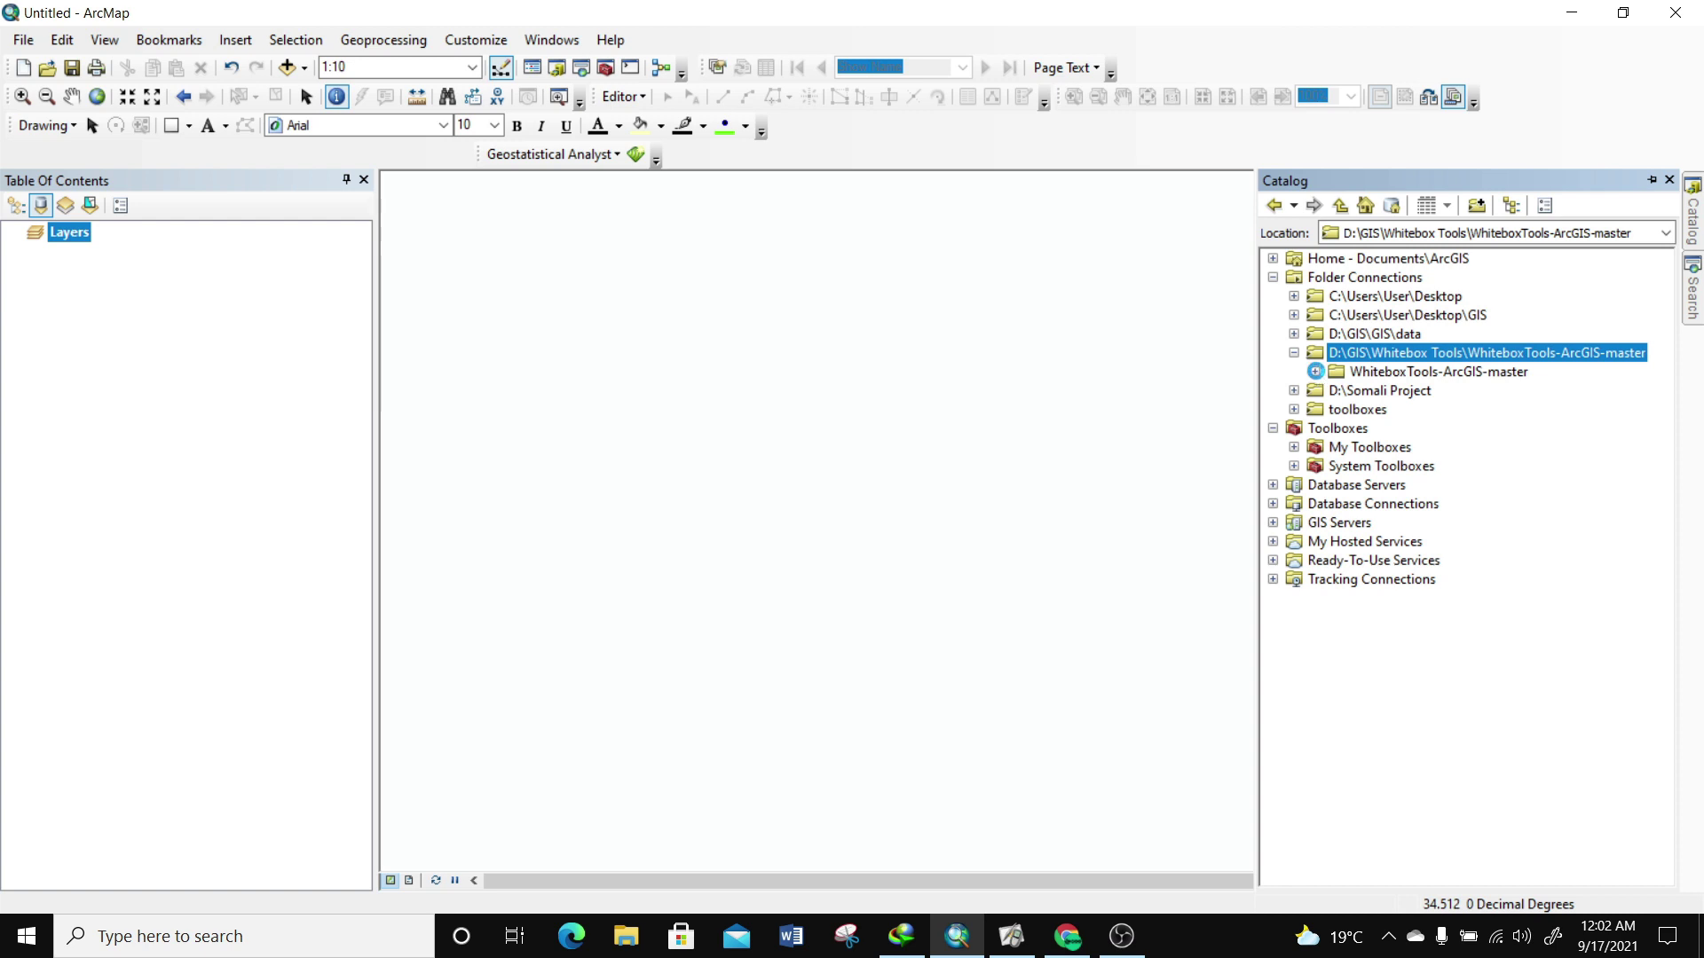
click(1316, 372)
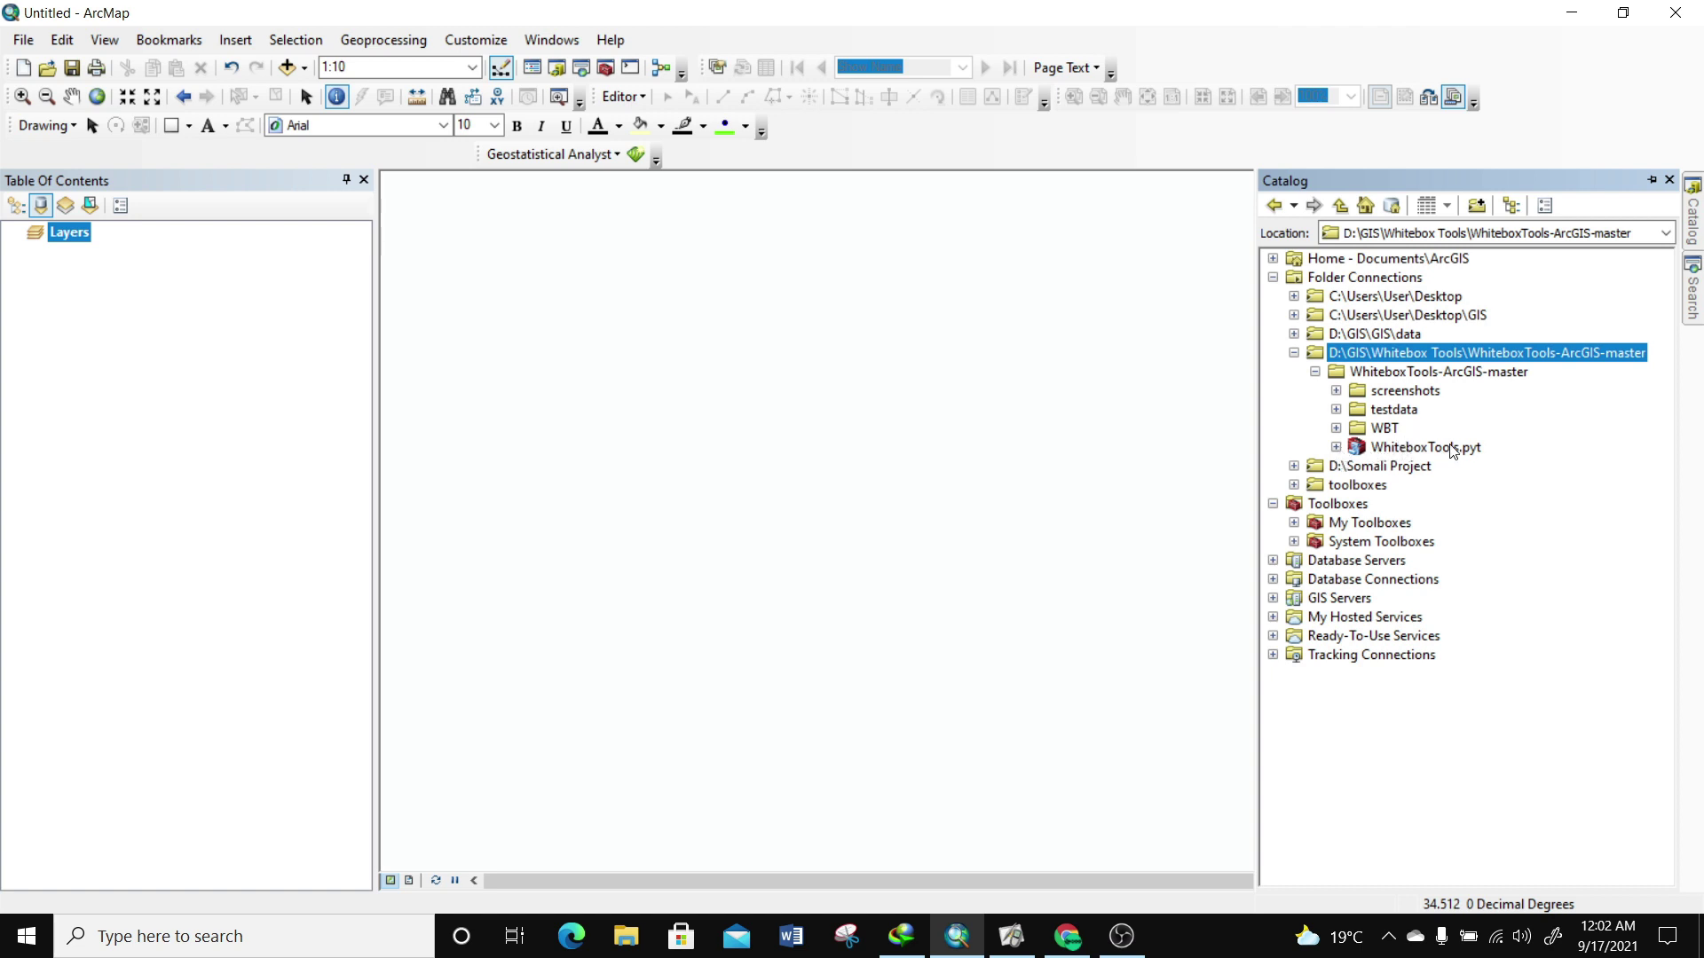
click(1336, 447)
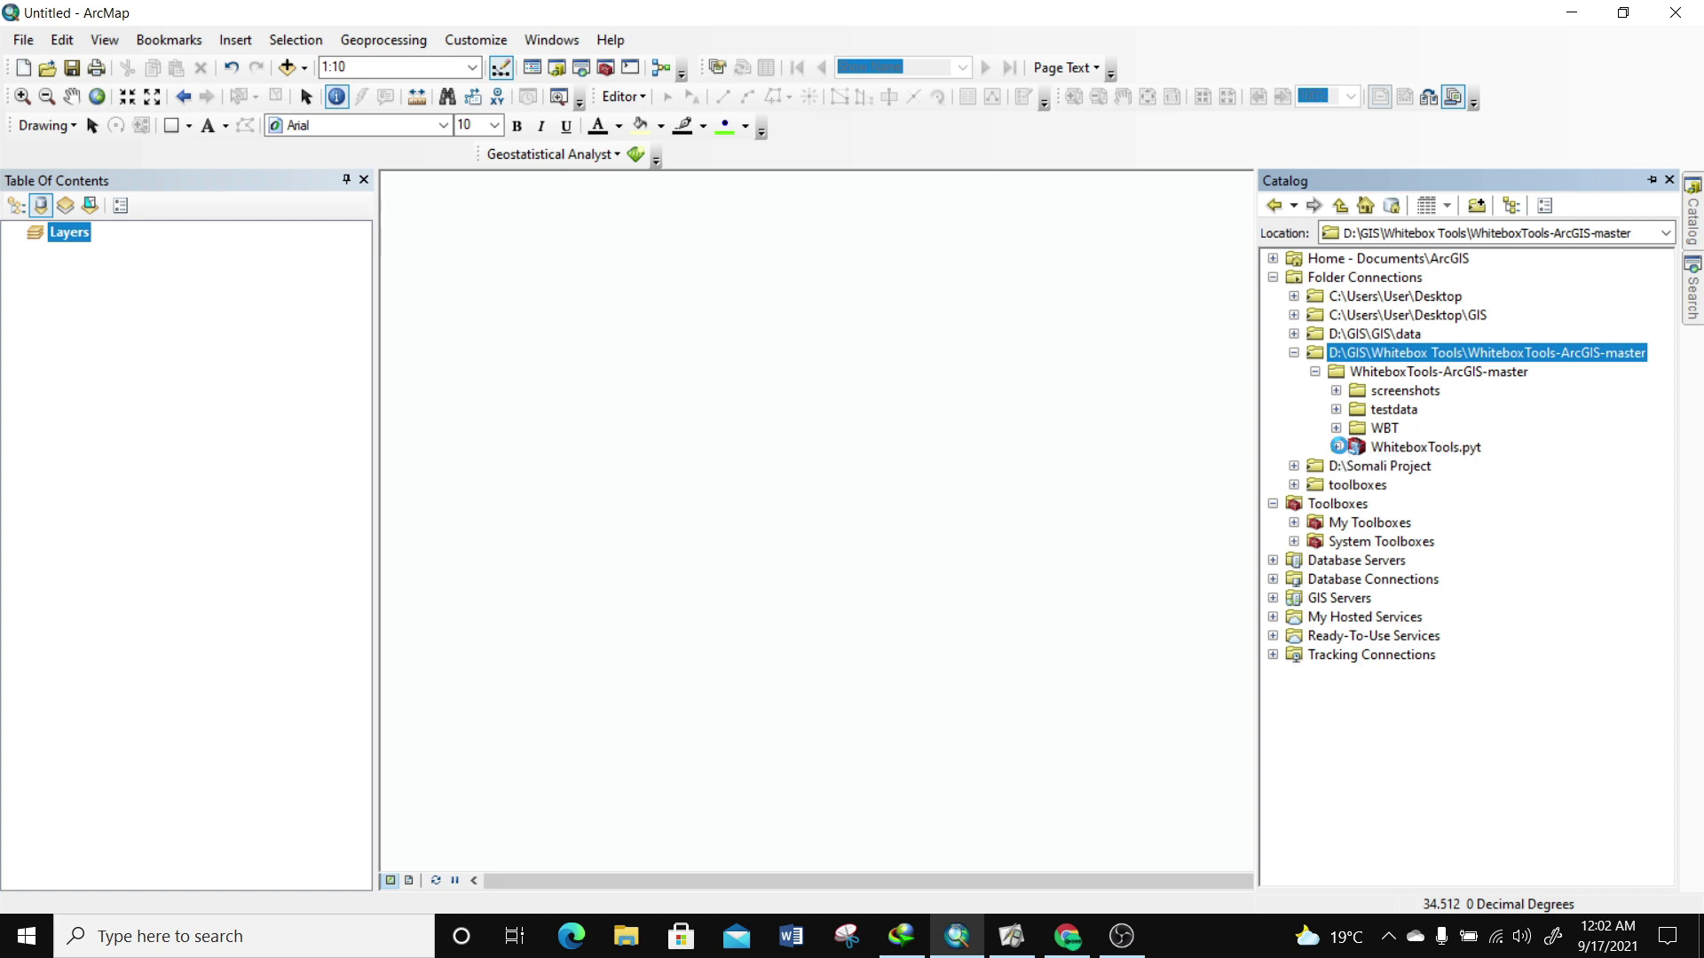
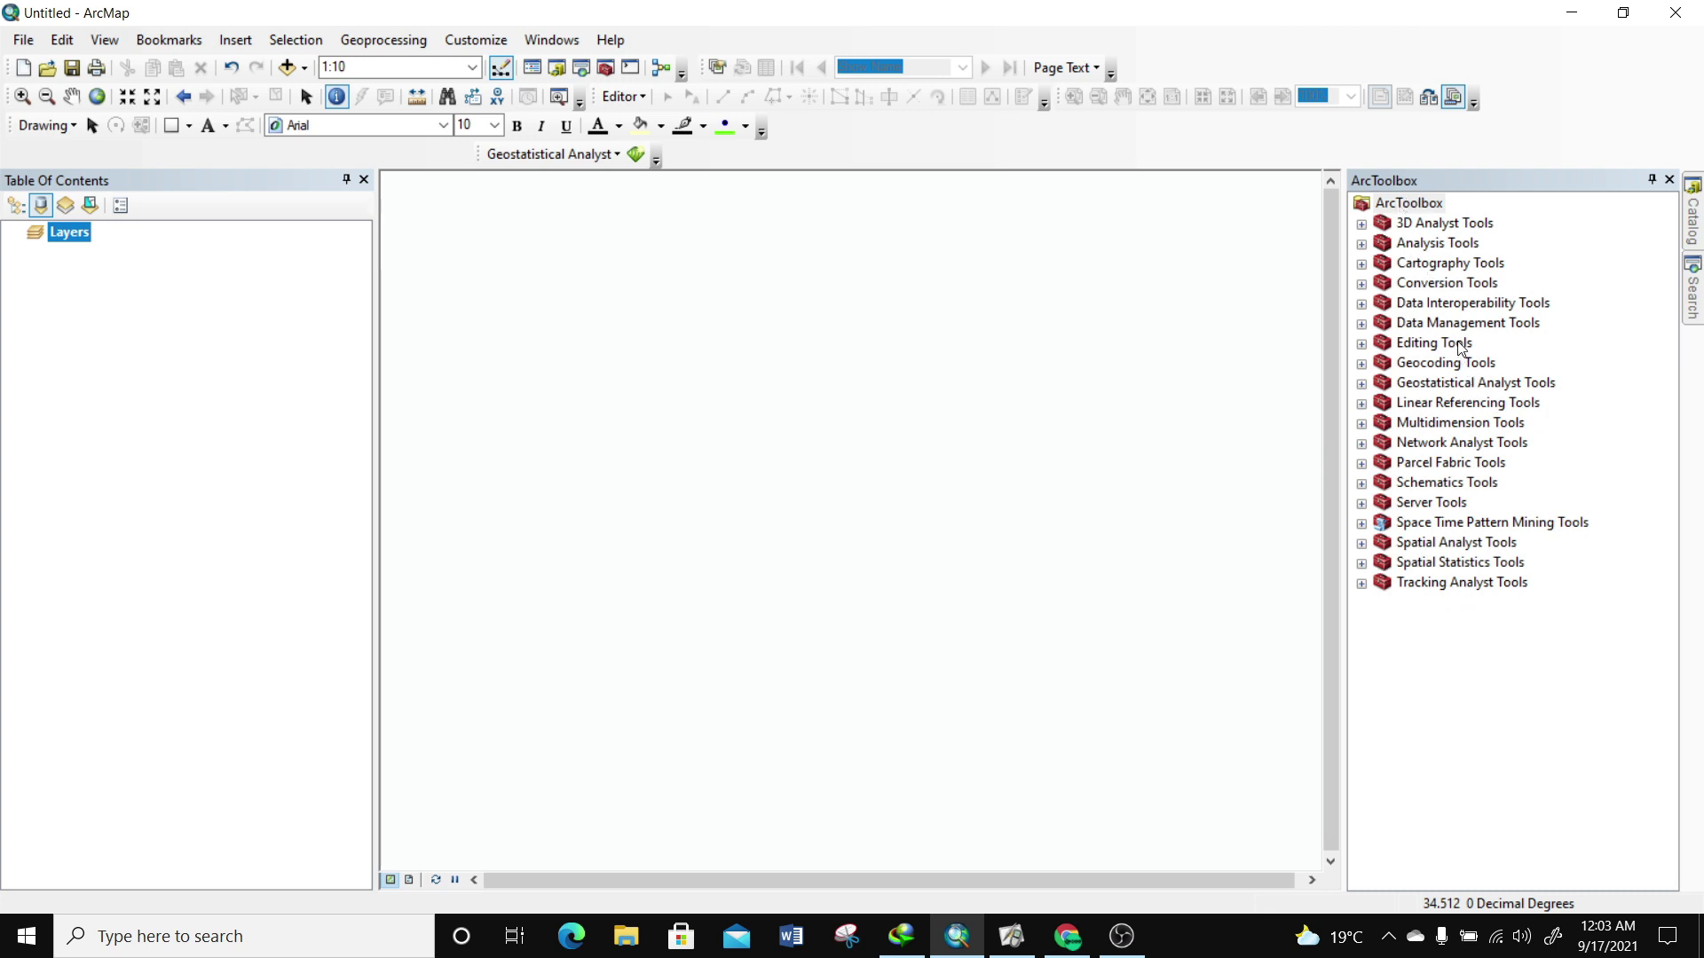
Add the WhiteboxTools.pyt toolbox from the WhiteboxTools-ArcGIS-master folder to ArcToolbox
click(1415, 206)
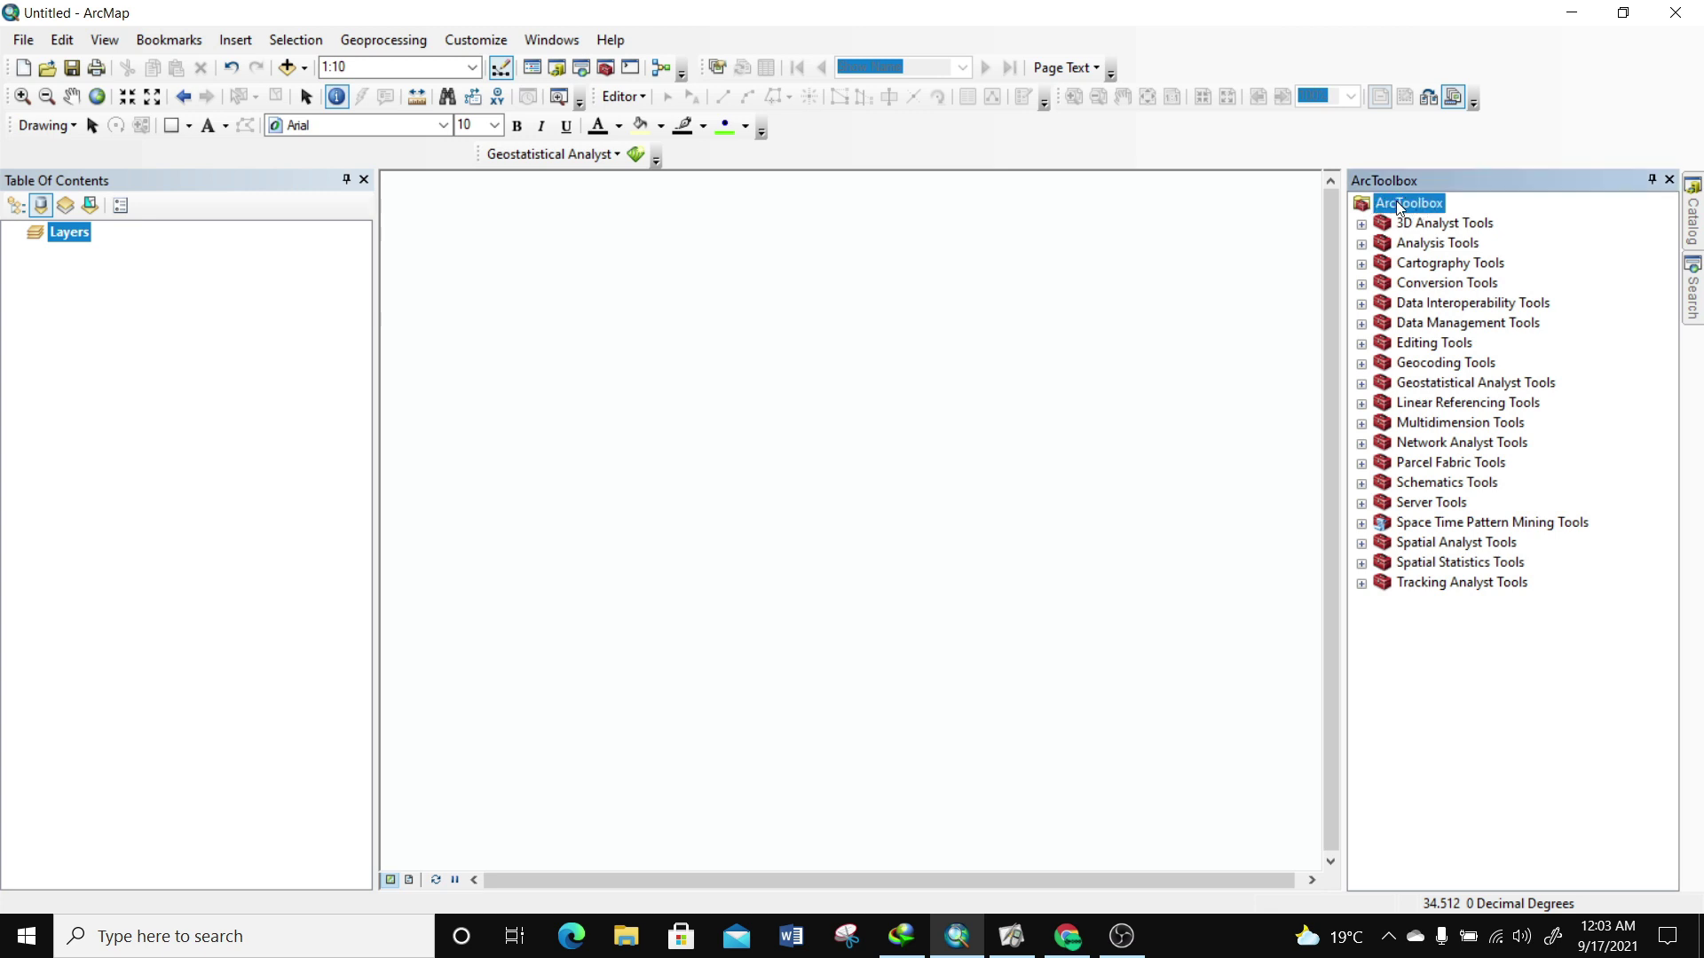
right_click(1398, 208)
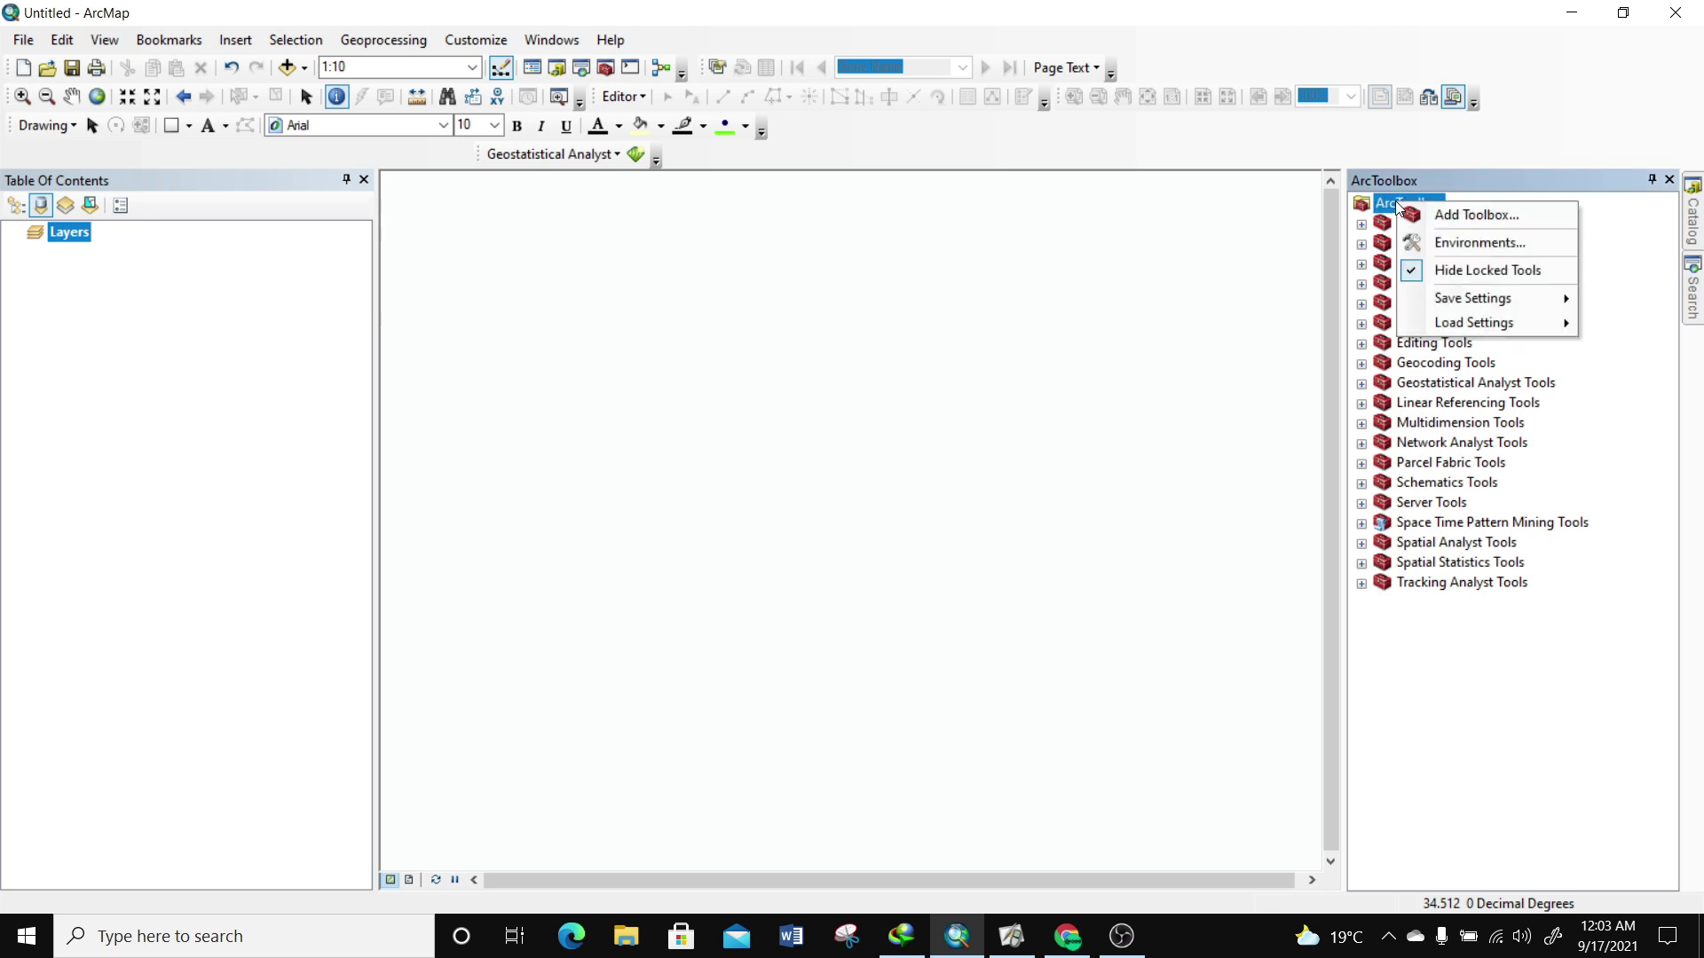
click(1471, 217)
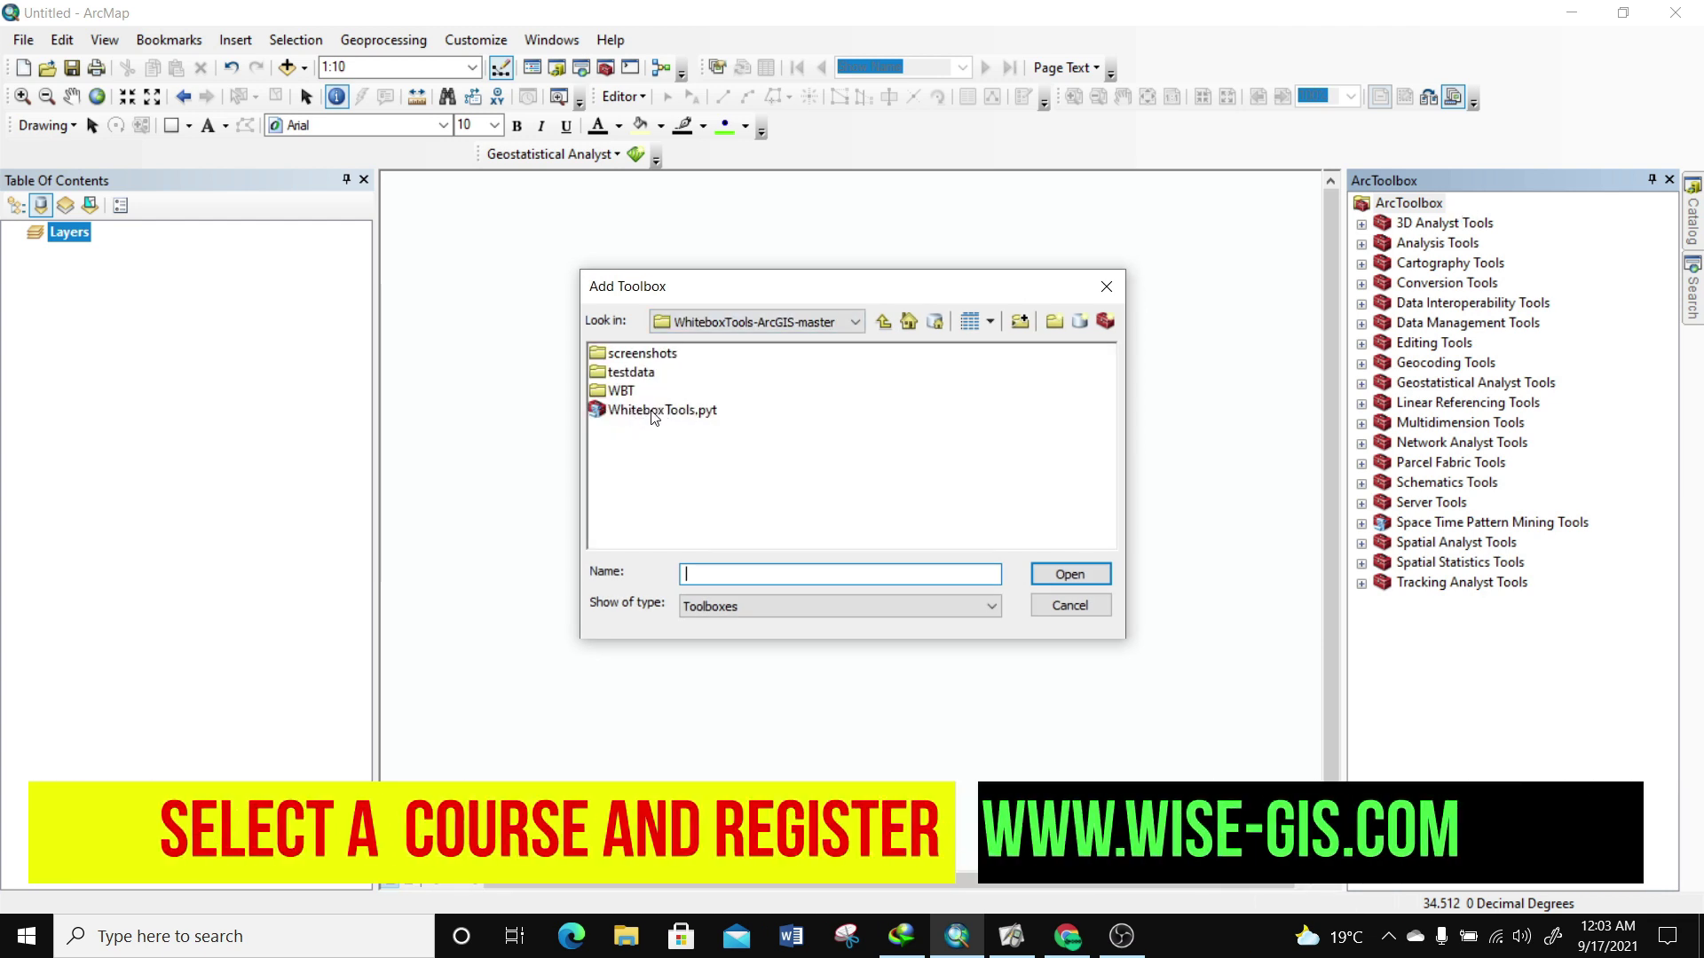
click(702, 417)
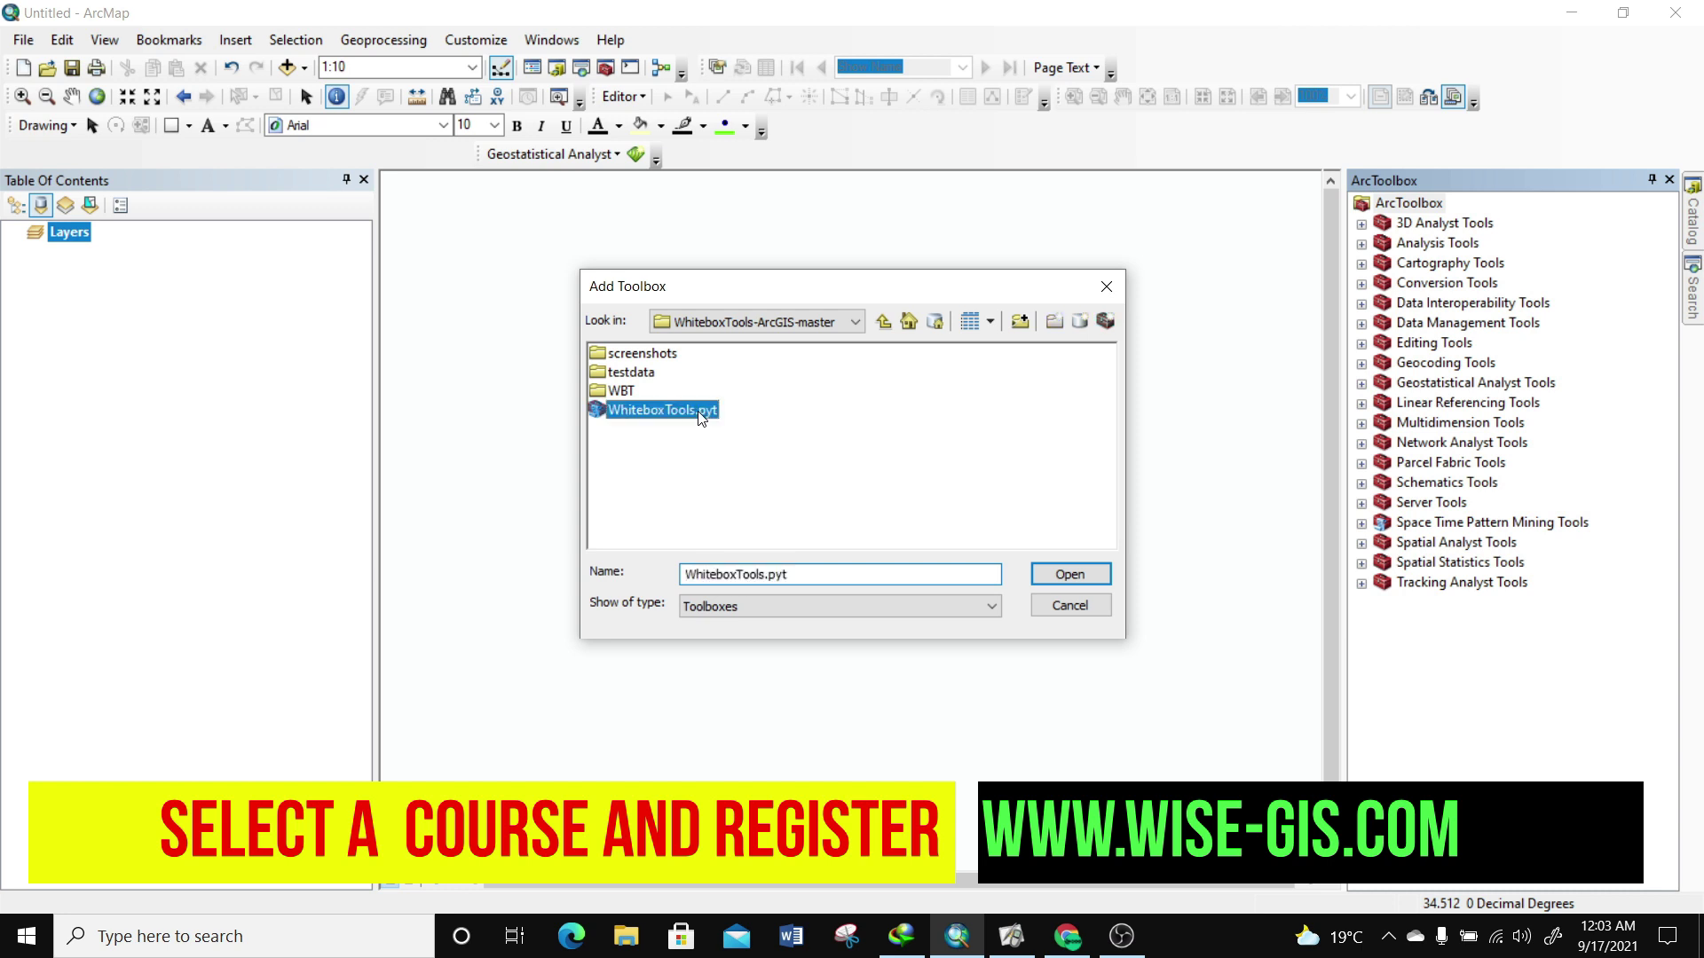
click(1070, 575)
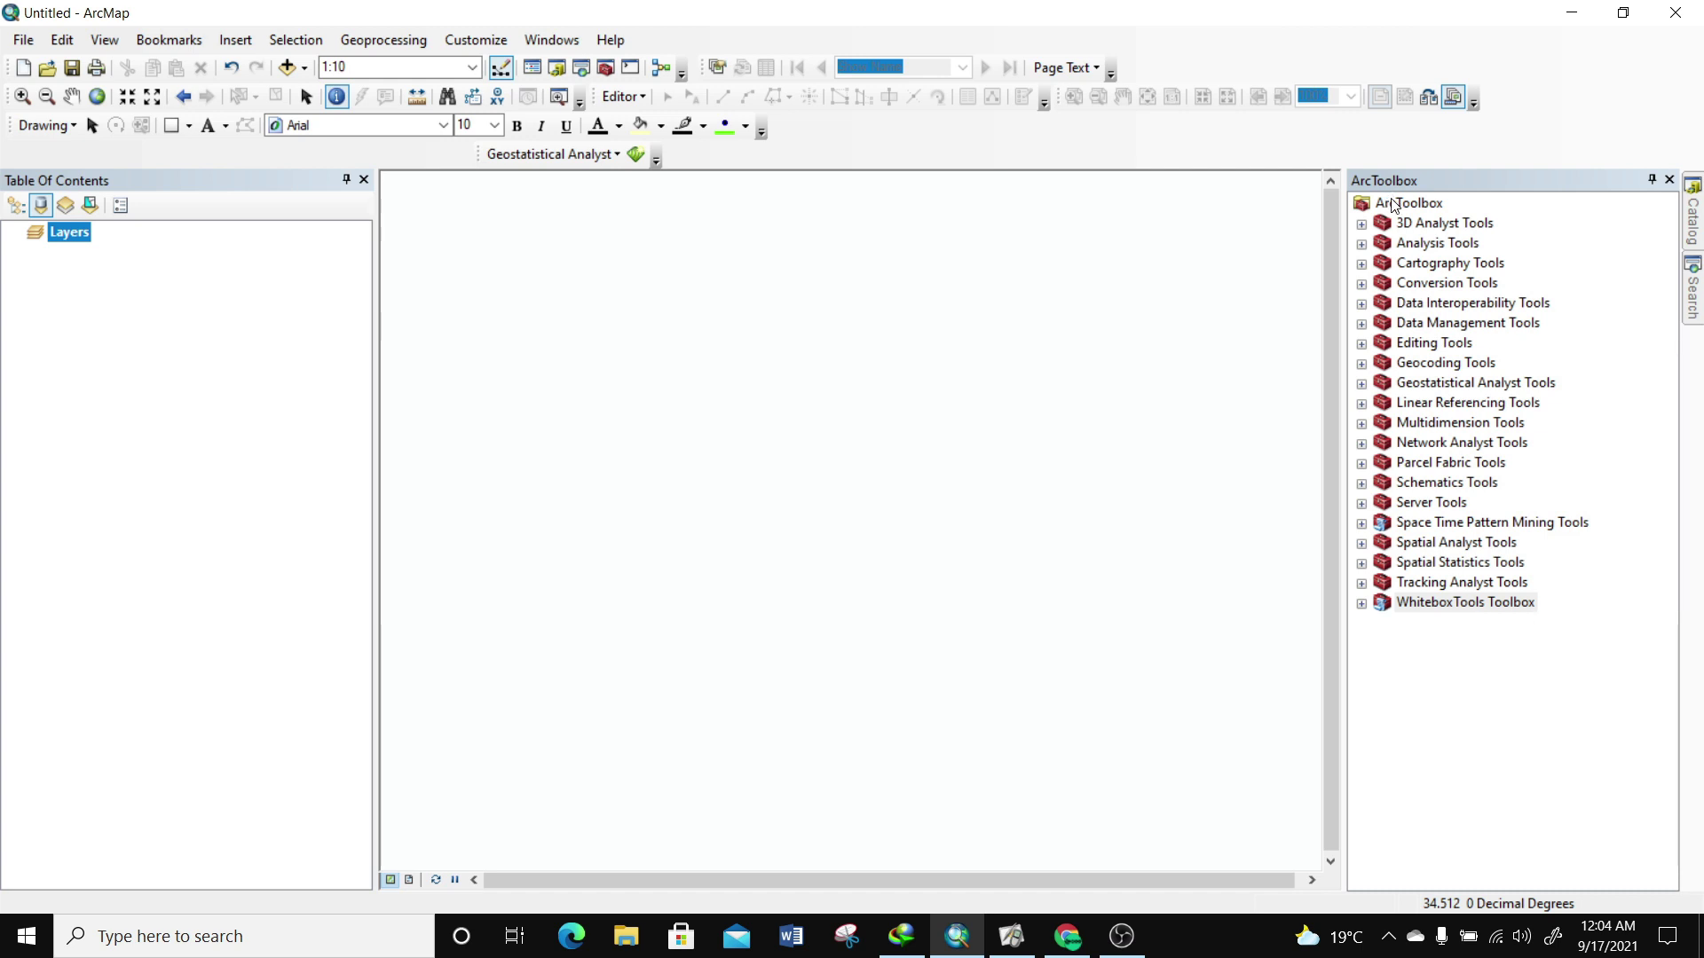
Look through the WhiteboxTools toolsets for data, geomorphometric analysis, GIS analysis, hydrological analysis and image processing
click(1362, 606)
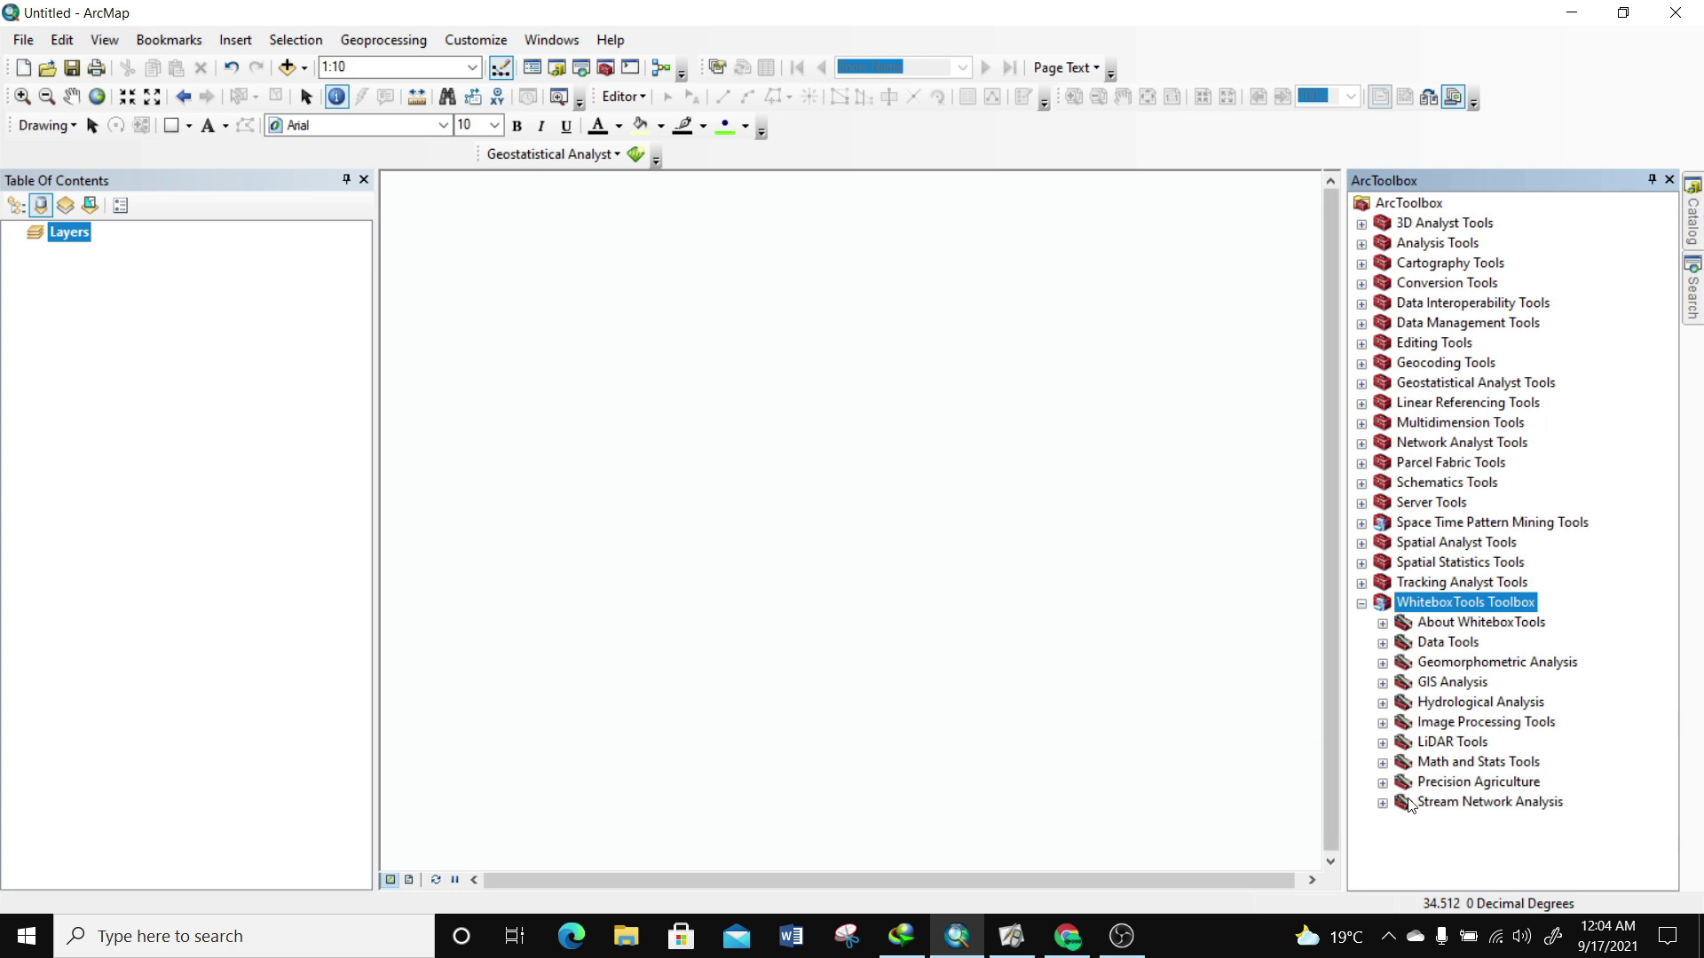
click(1382, 643)
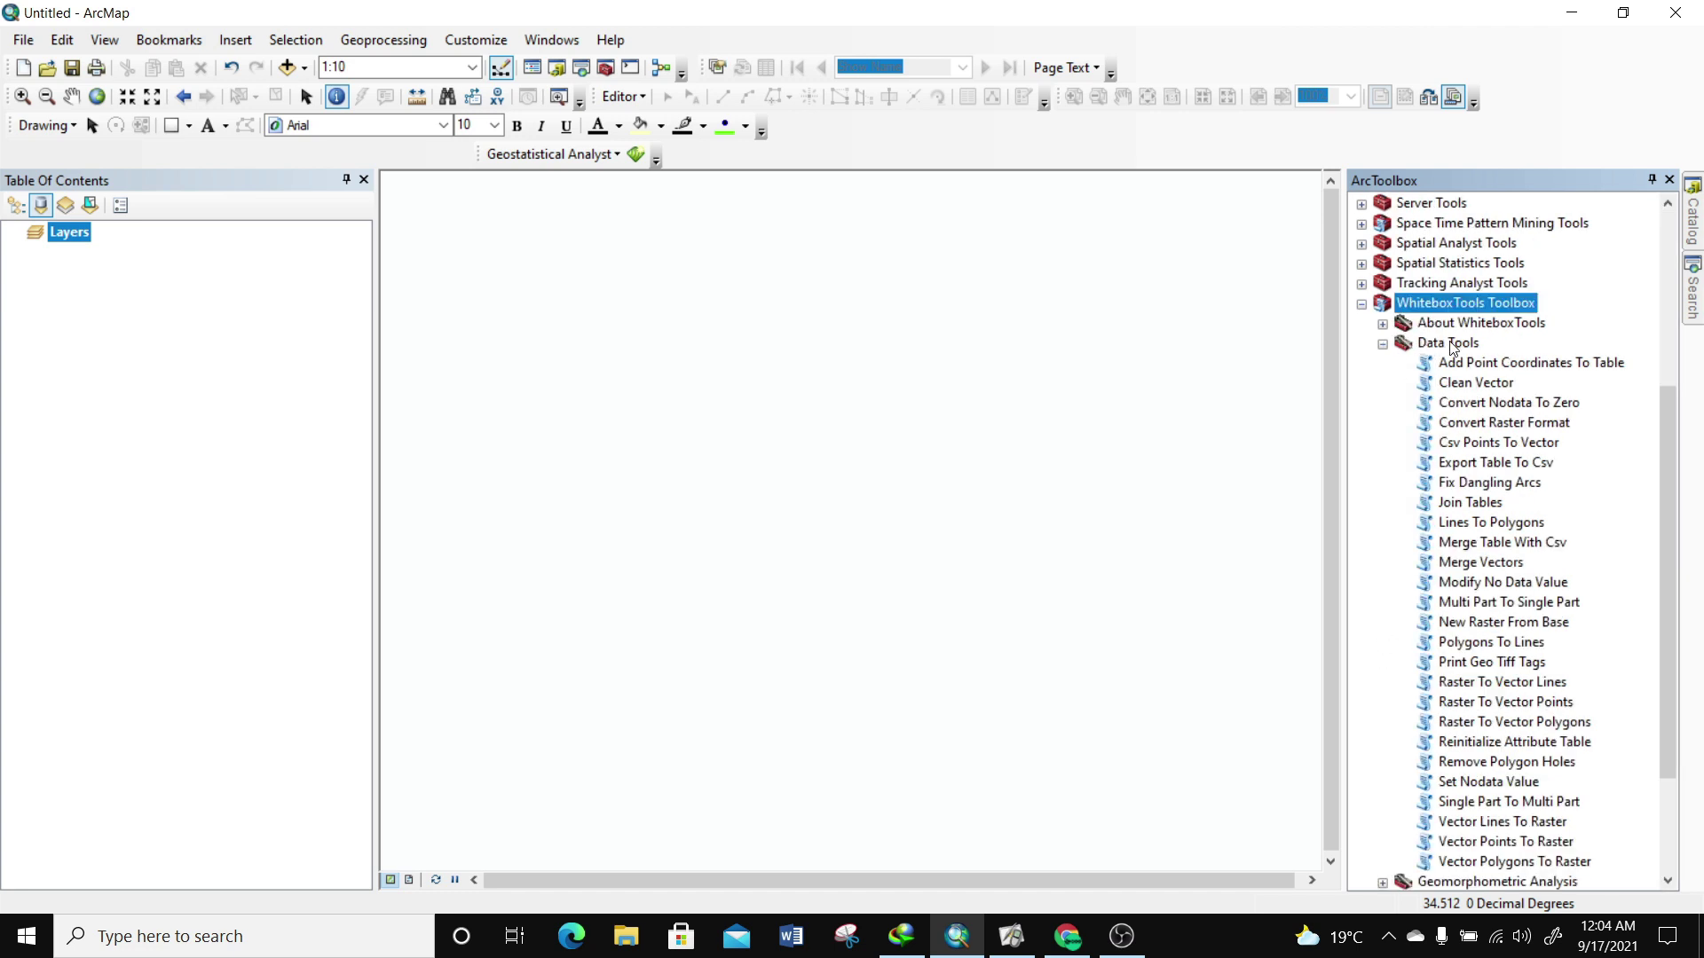
scroll(1445, 672, down, 3)
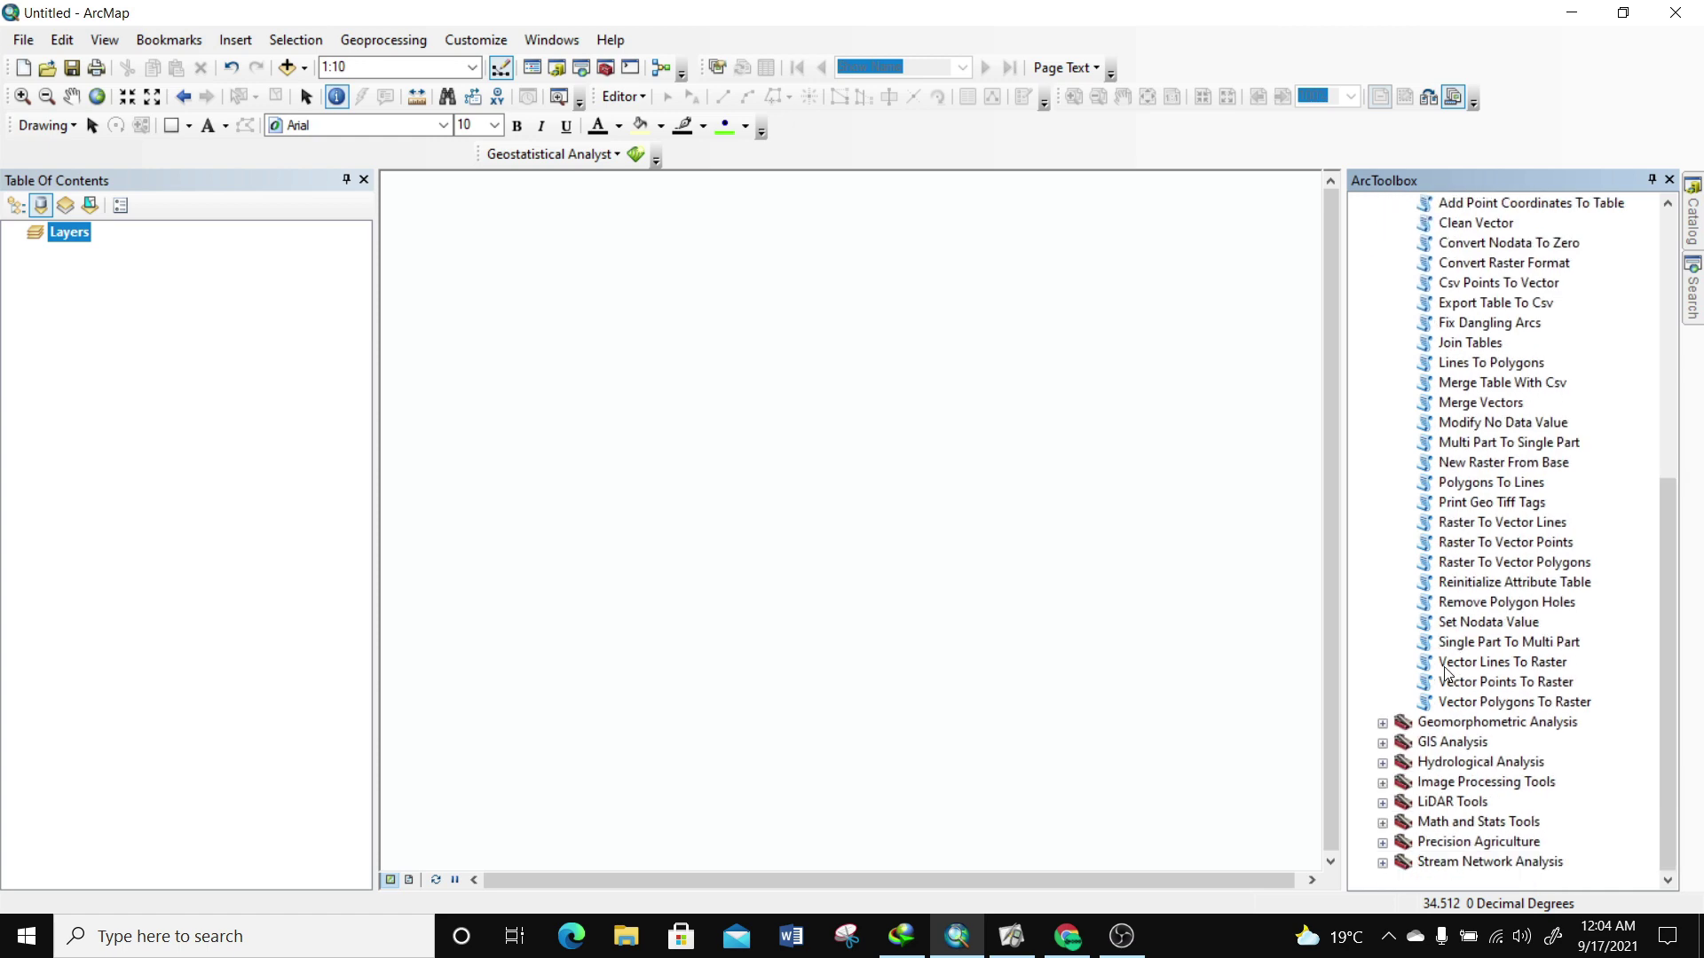
click(1382, 723)
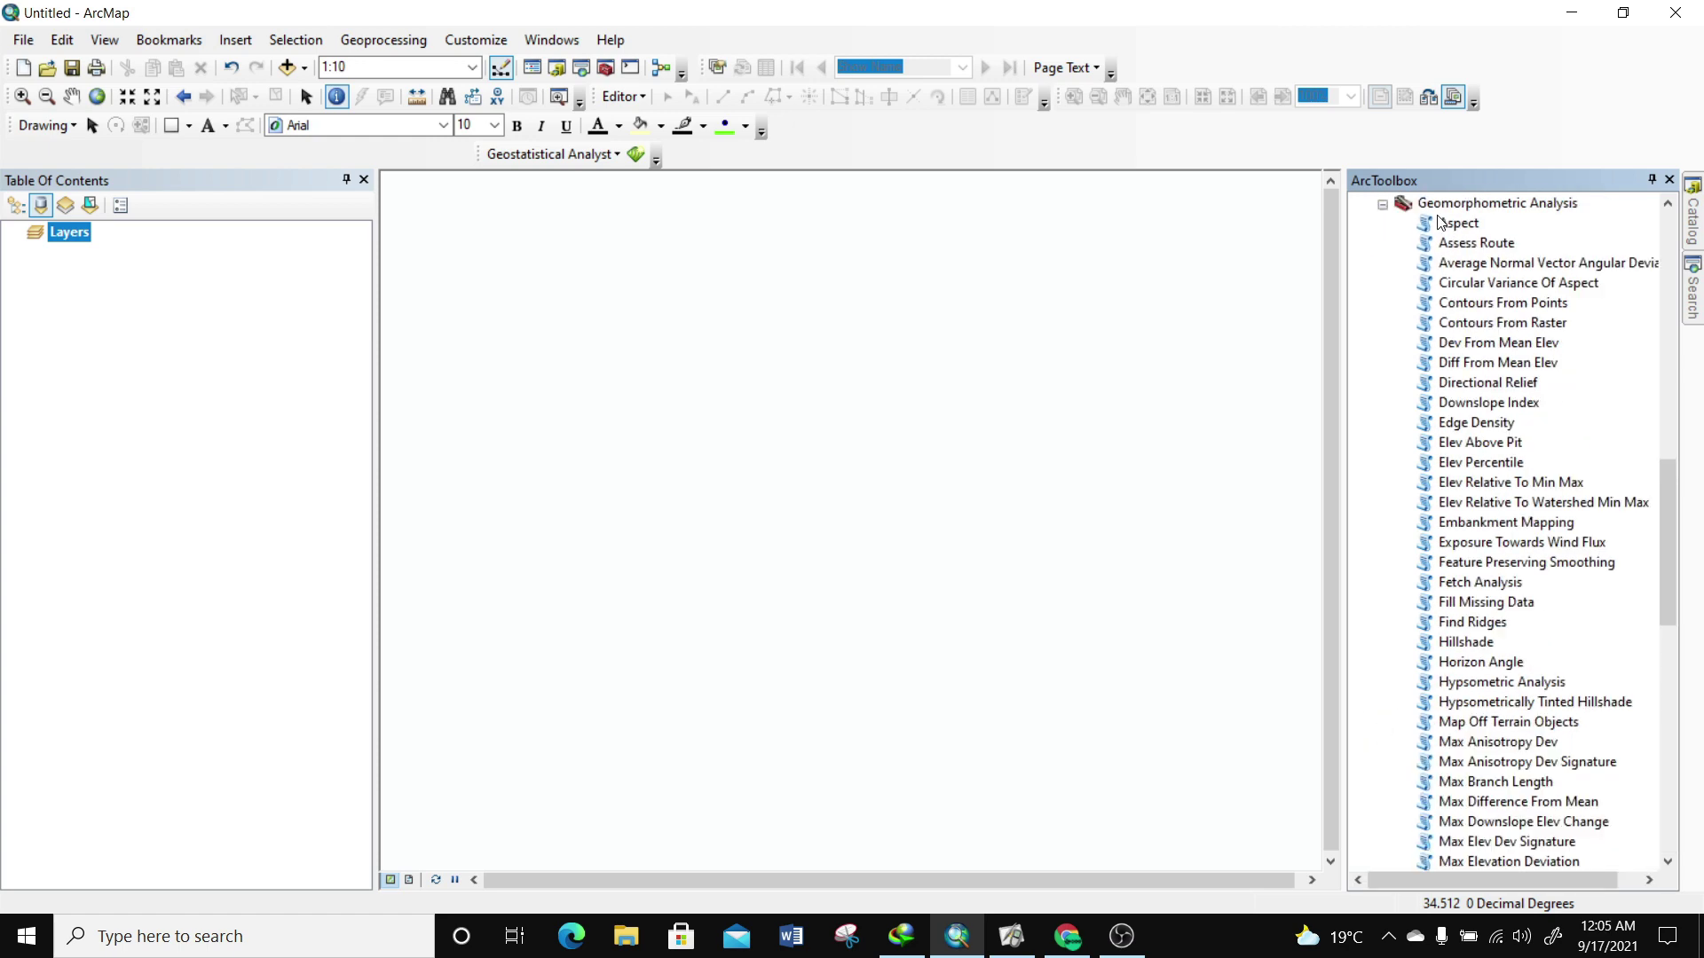
scroll(1538, 429, down, 15)
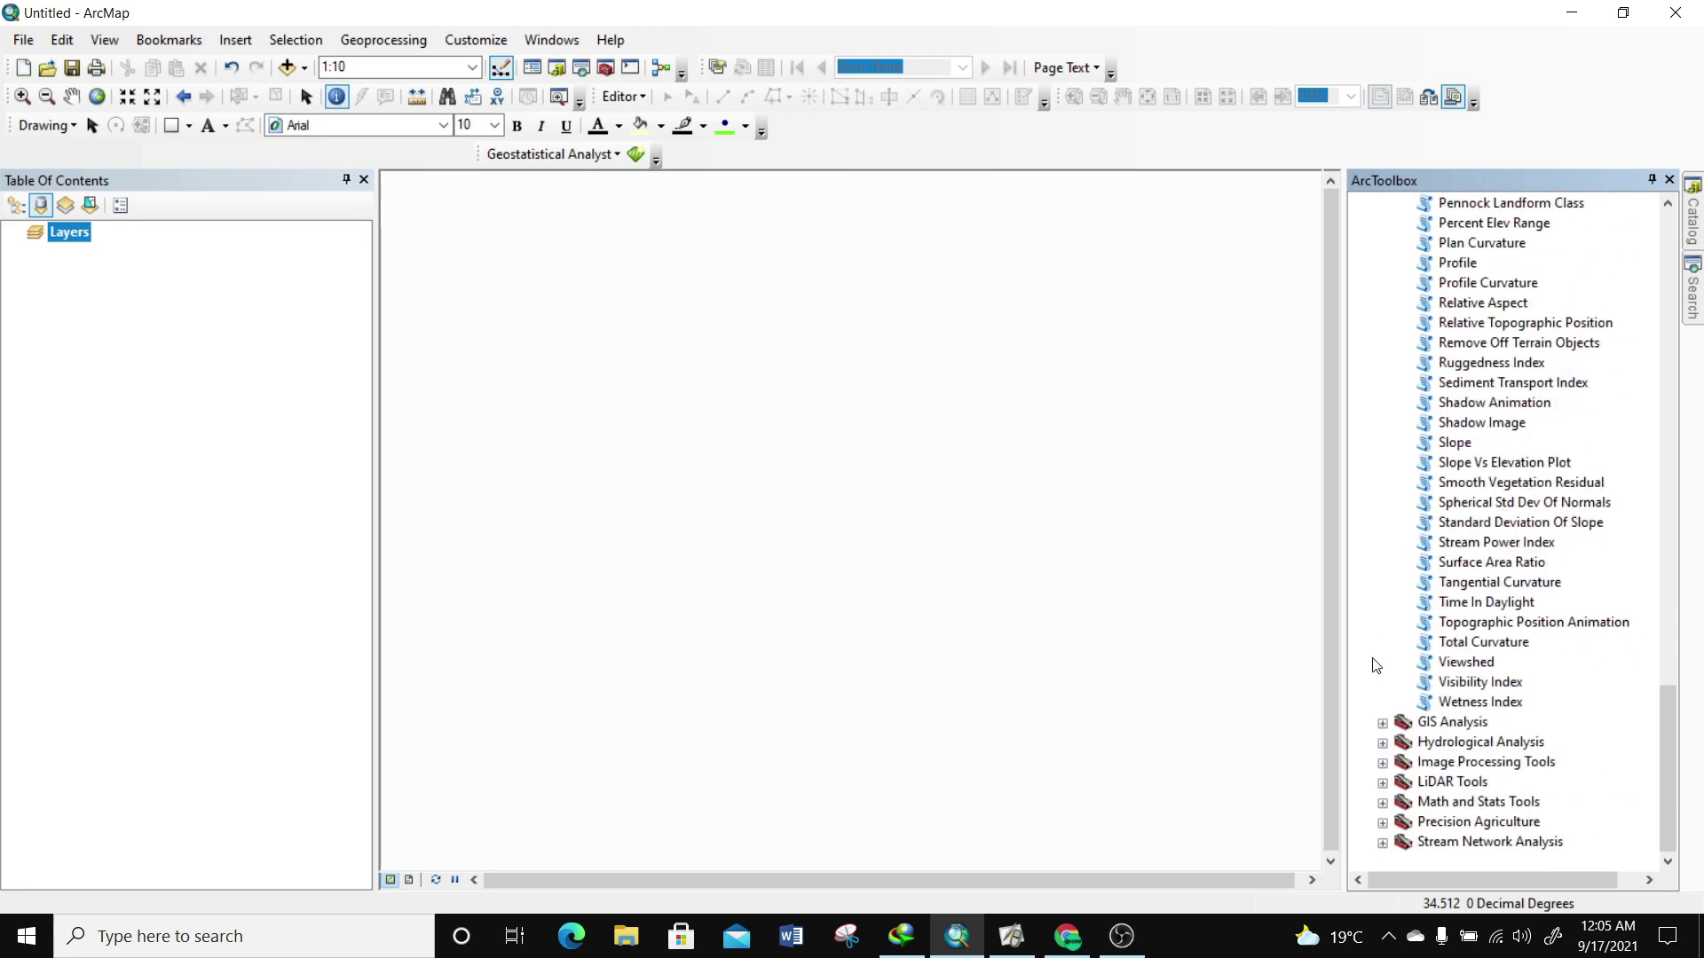
click(1382, 723)
scroll(1397, 710, down, 20)
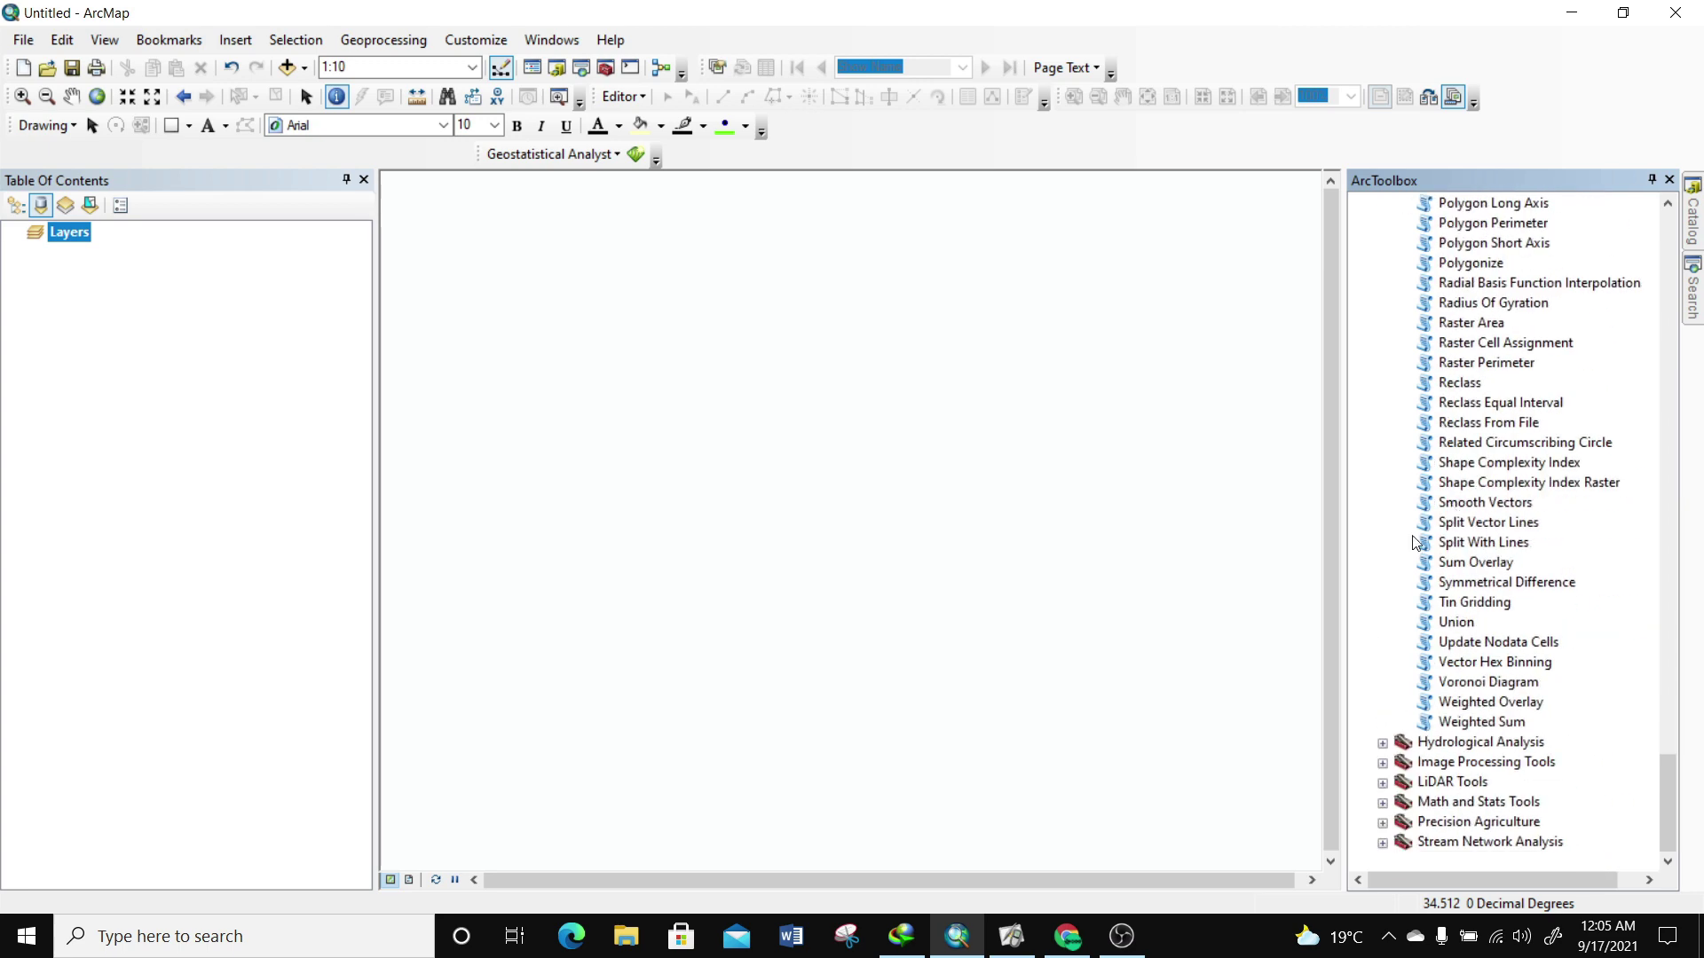
click(1383, 743)
scroll(1481, 548, down, 10)
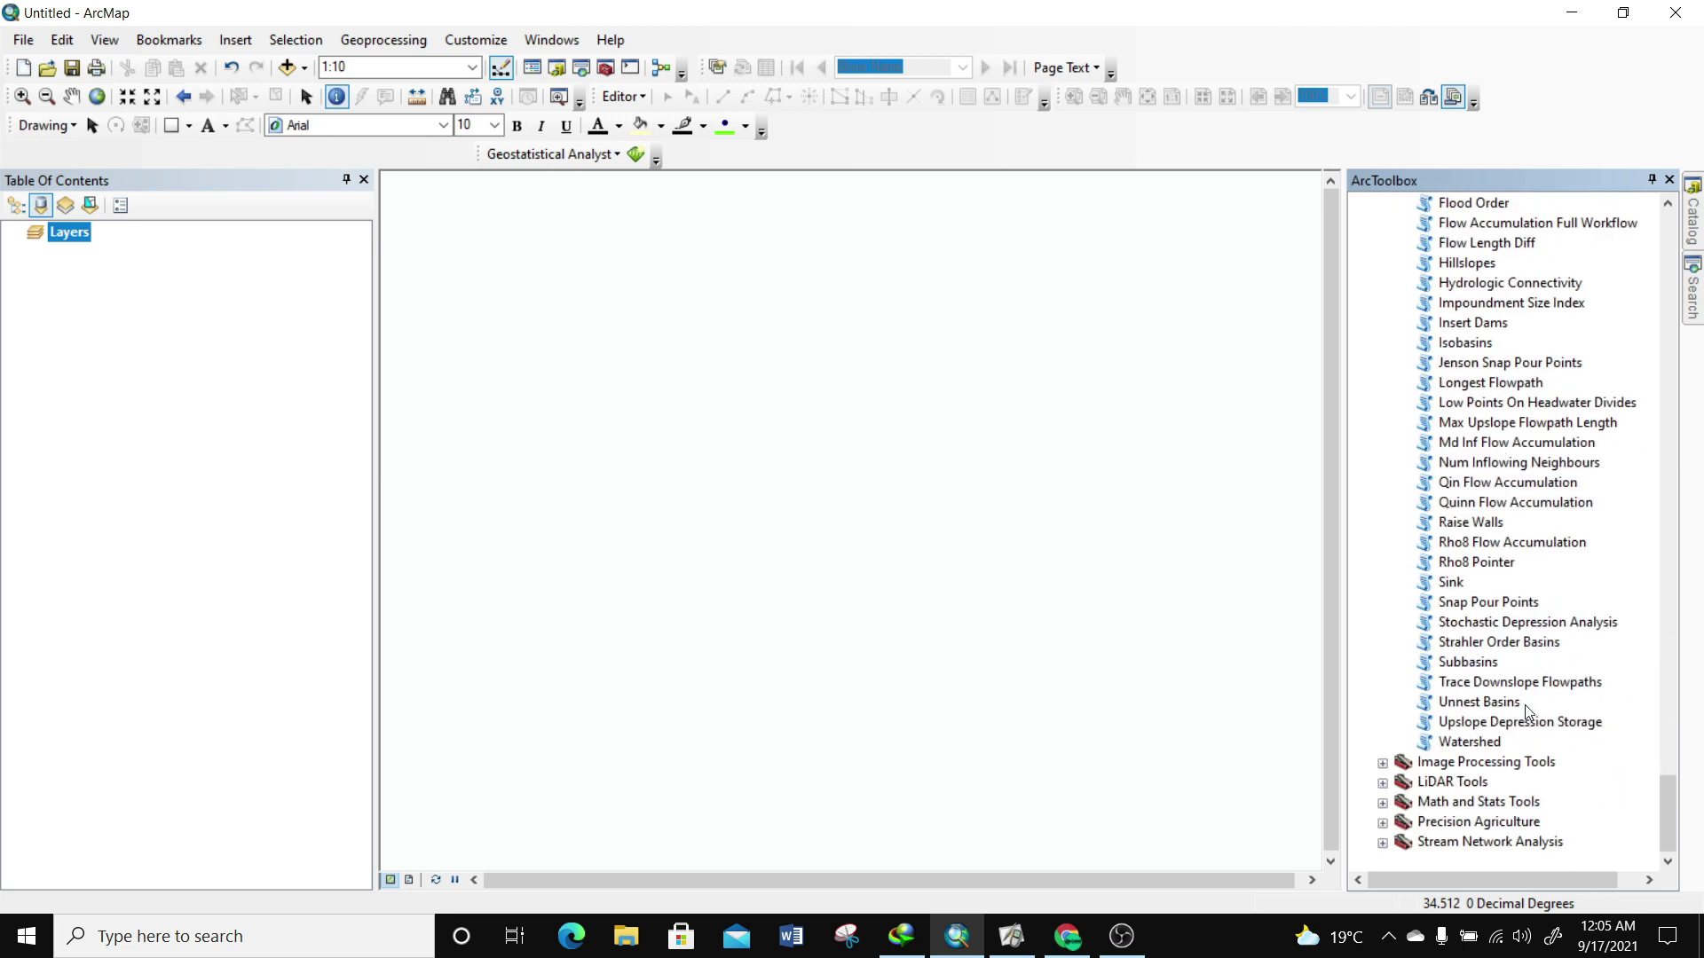
click(1383, 762)
scroll(1527, 504, down, 5)
scroll(1524, 504, down, 10)
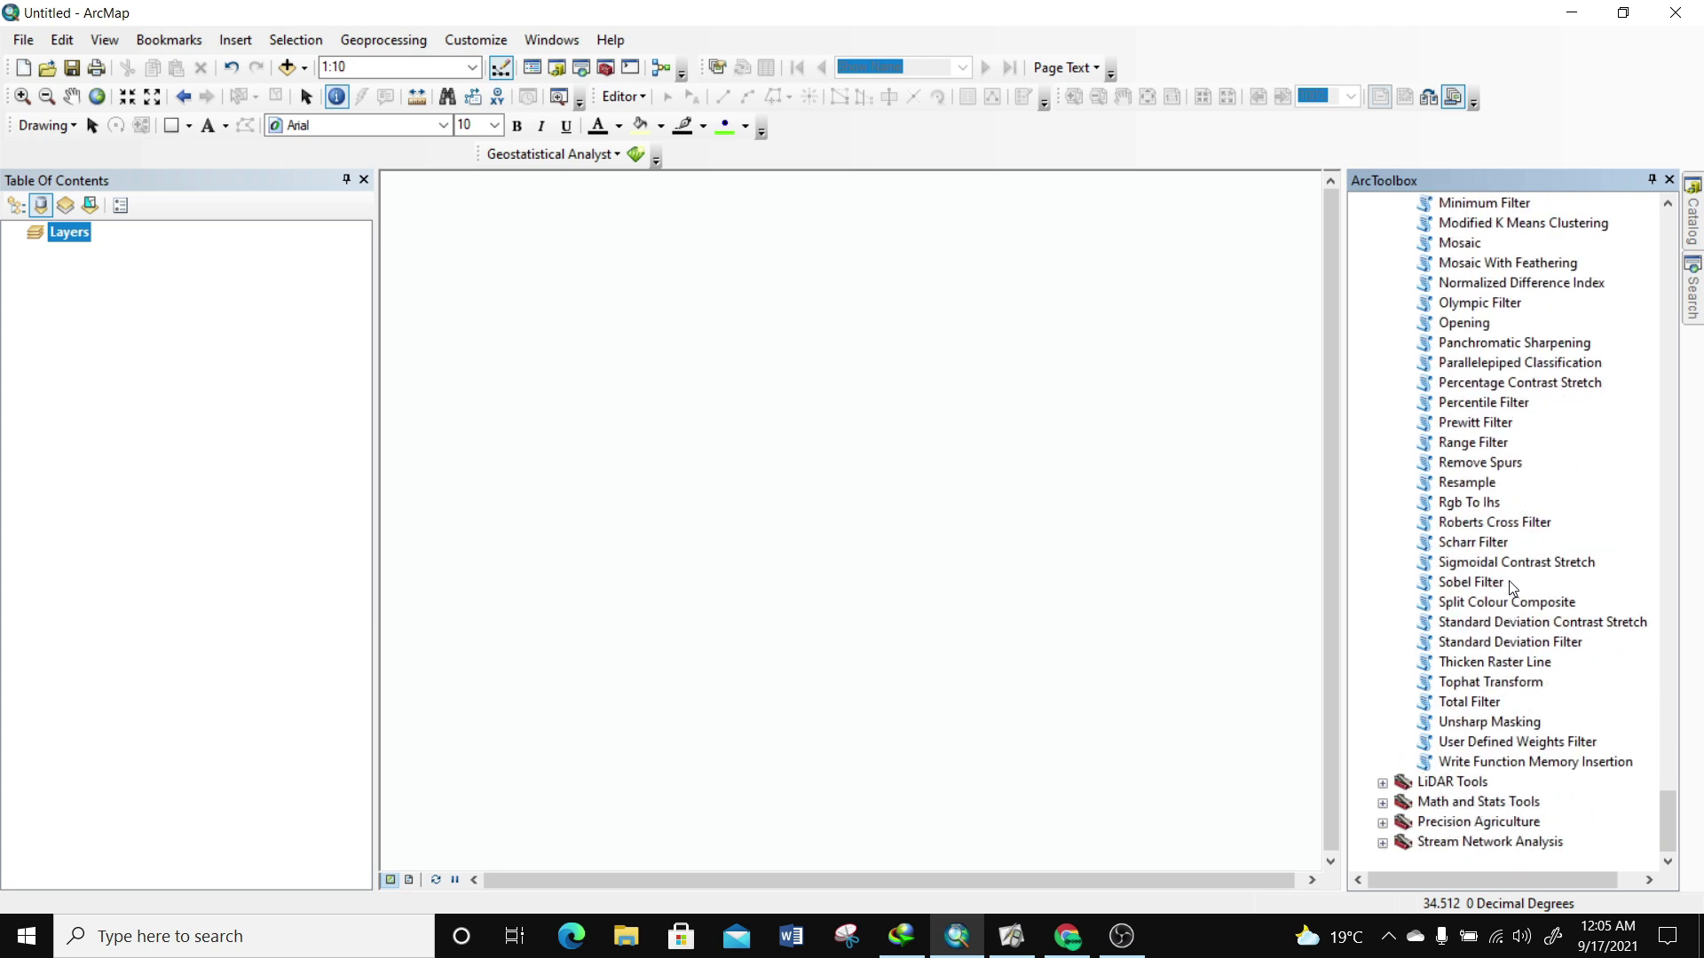
scroll(1411, 497, up, 20)
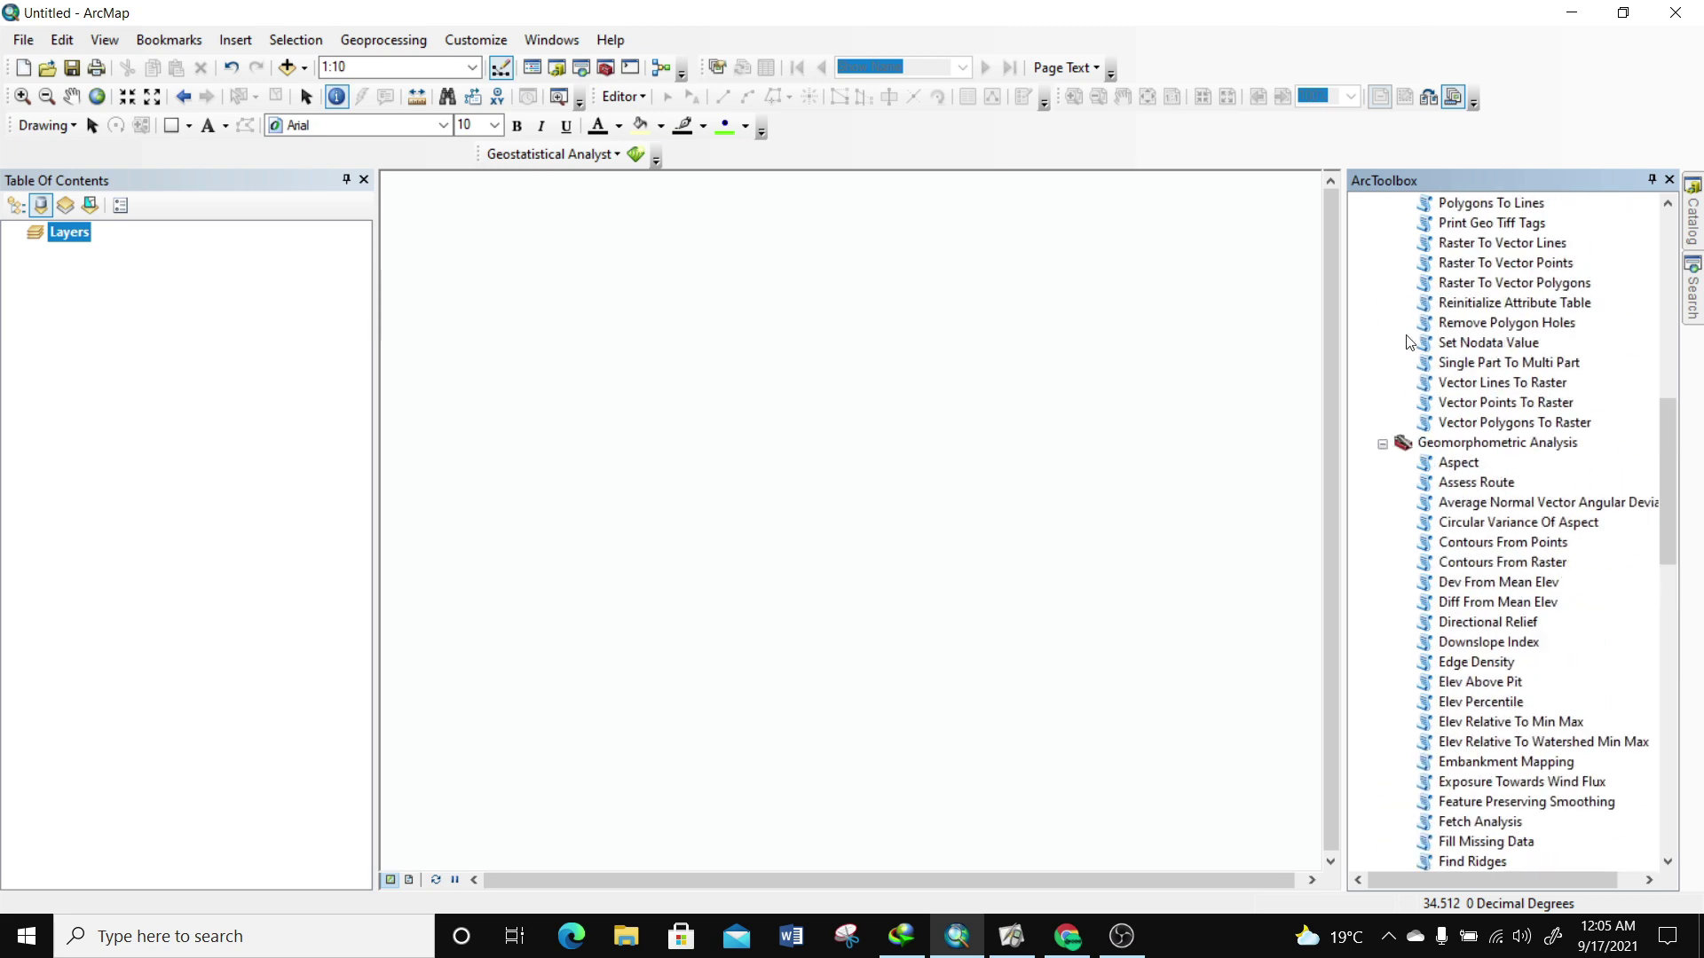
scroll(1411, 333, up, 20)
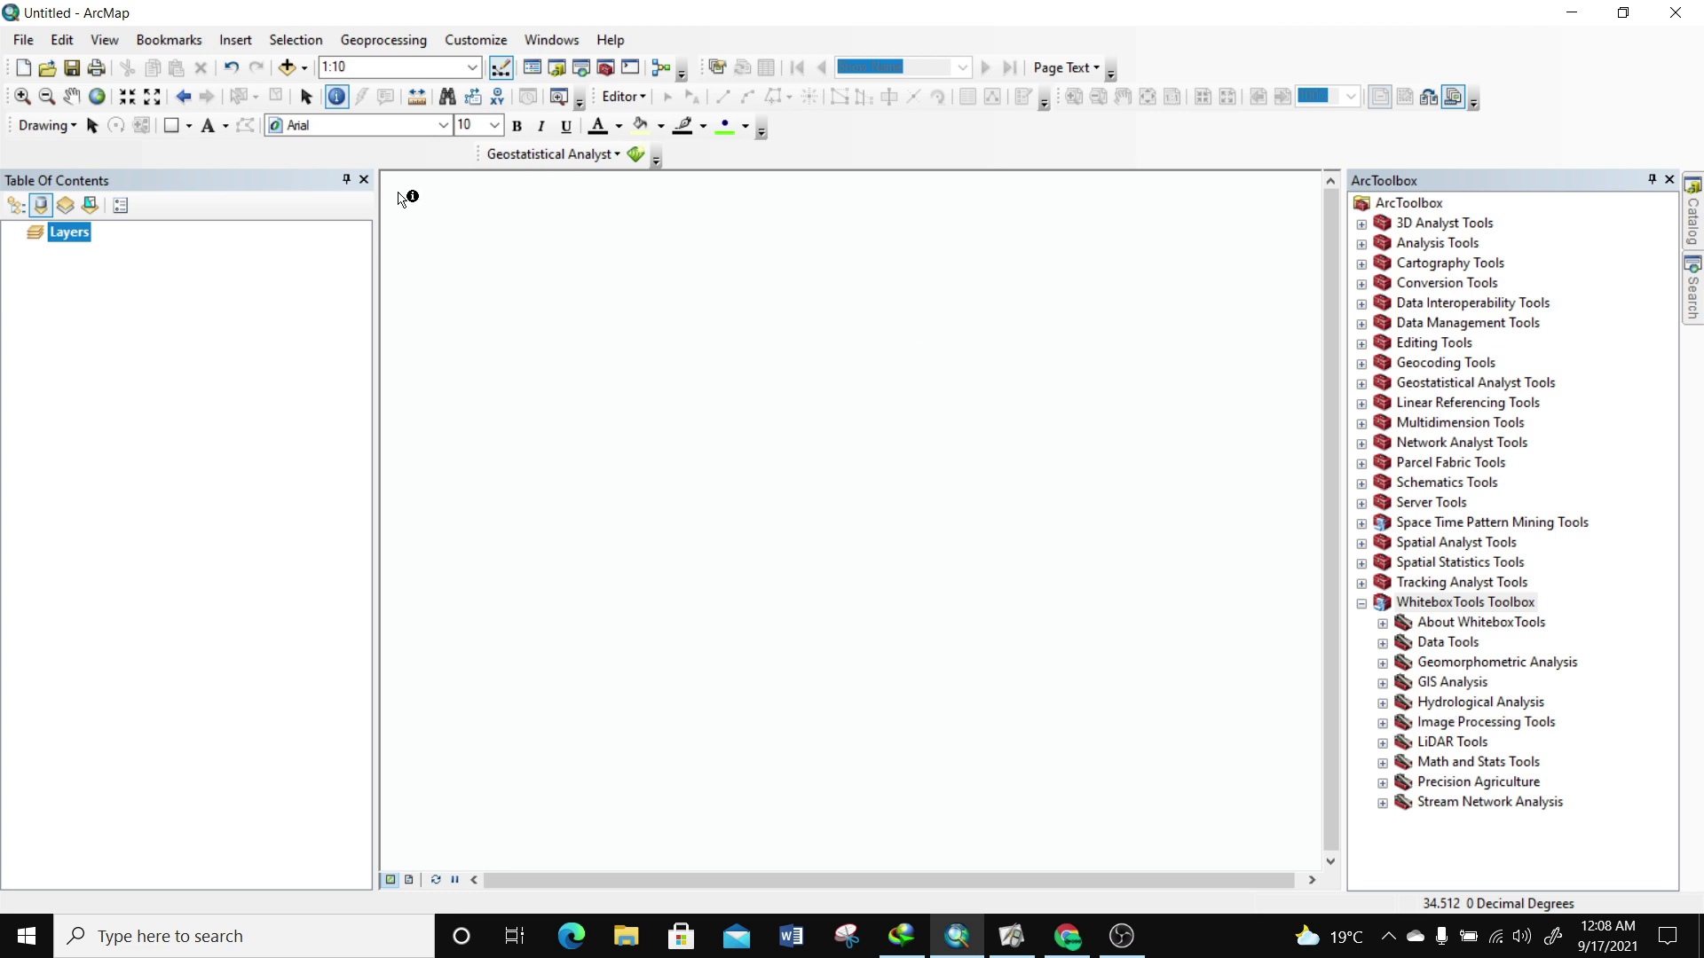
Add the raster output_srtm_utm.tif to the map from the Oromia ethiopia rasters_srtm folder in D:\GIS\GIS\data\DEM
click(288, 68)
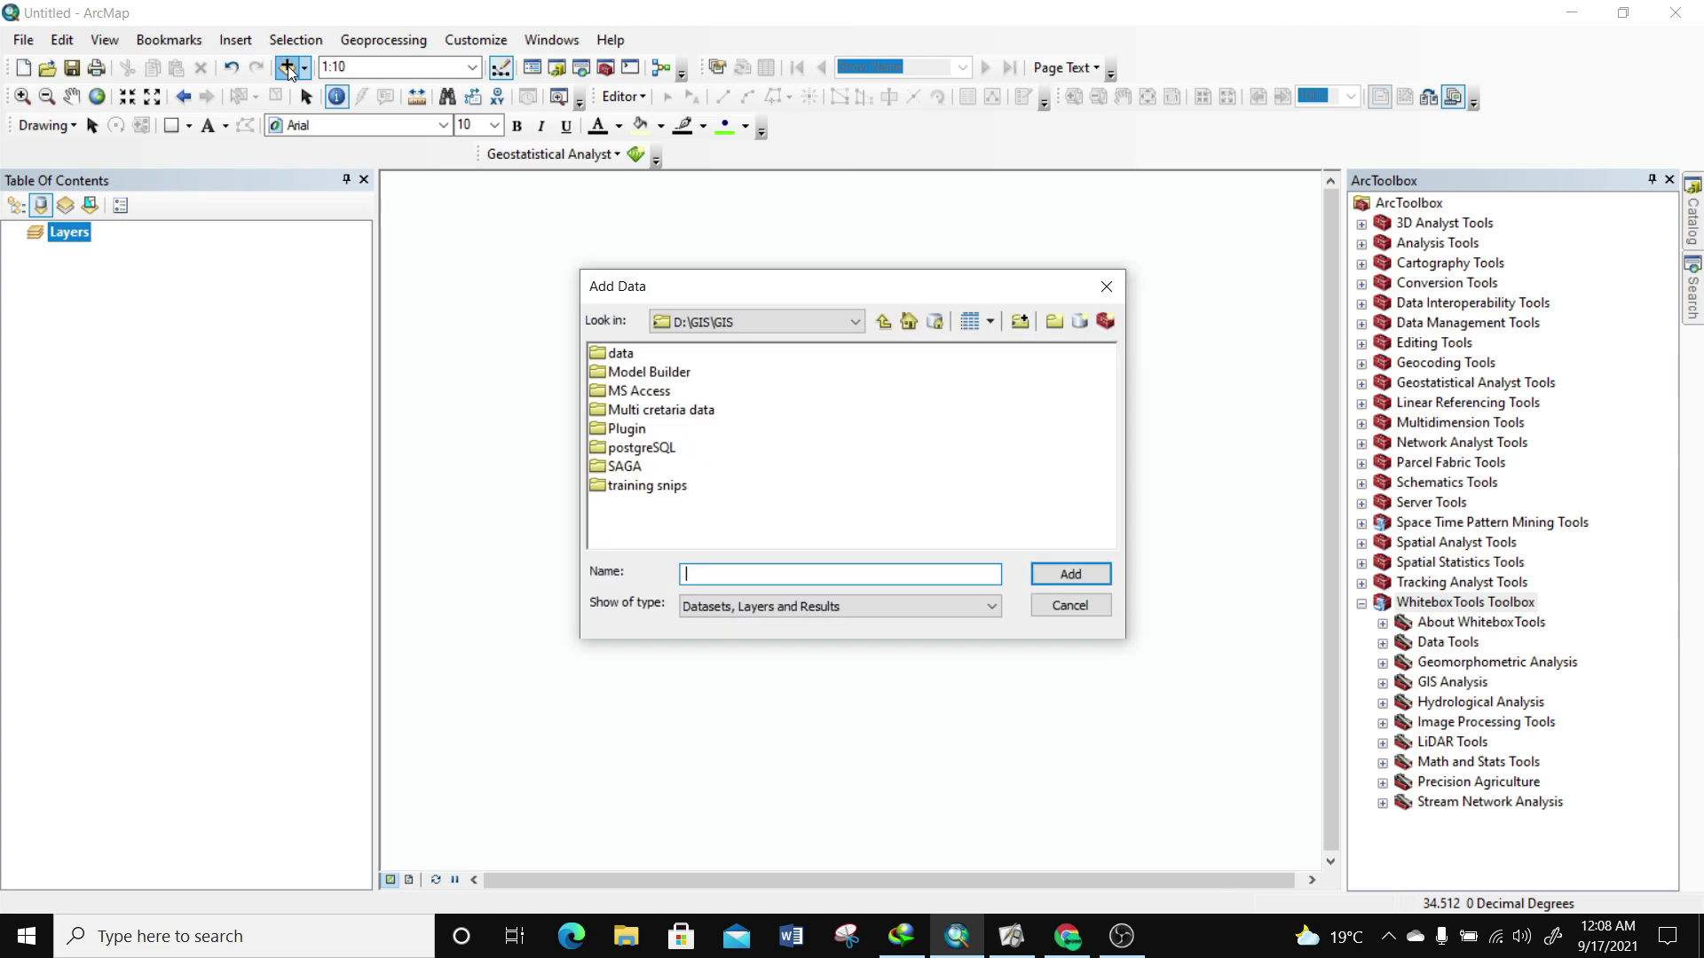
double_click(628, 357)
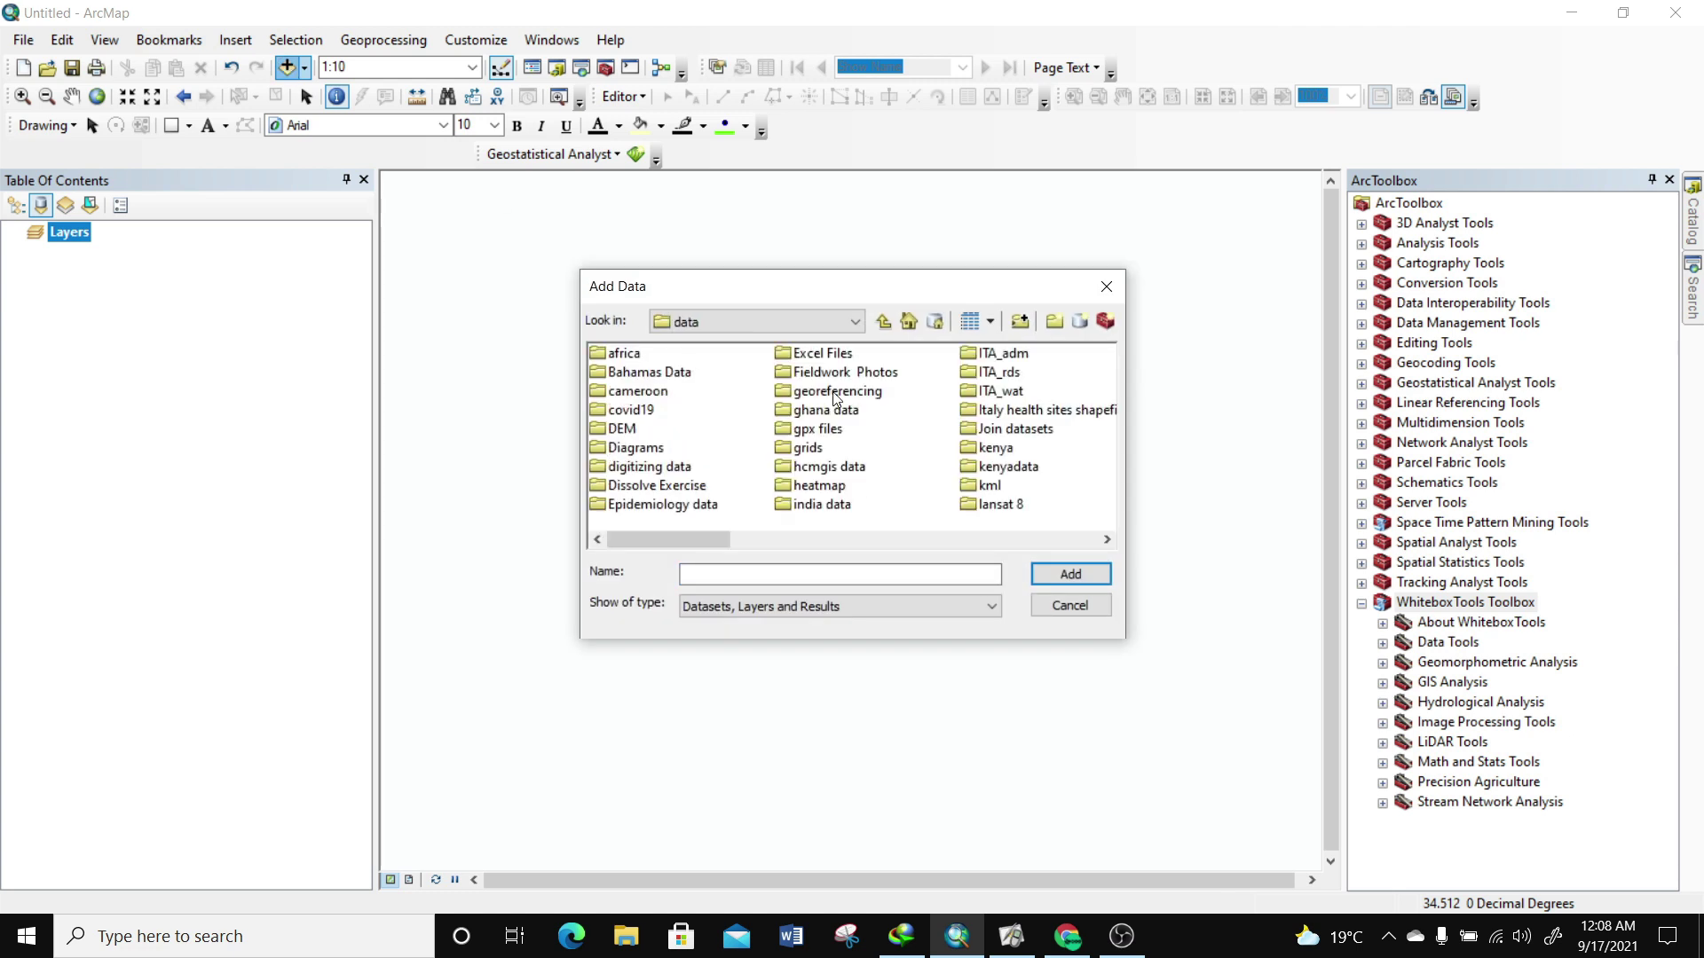
scroll(814, 450, down, 1)
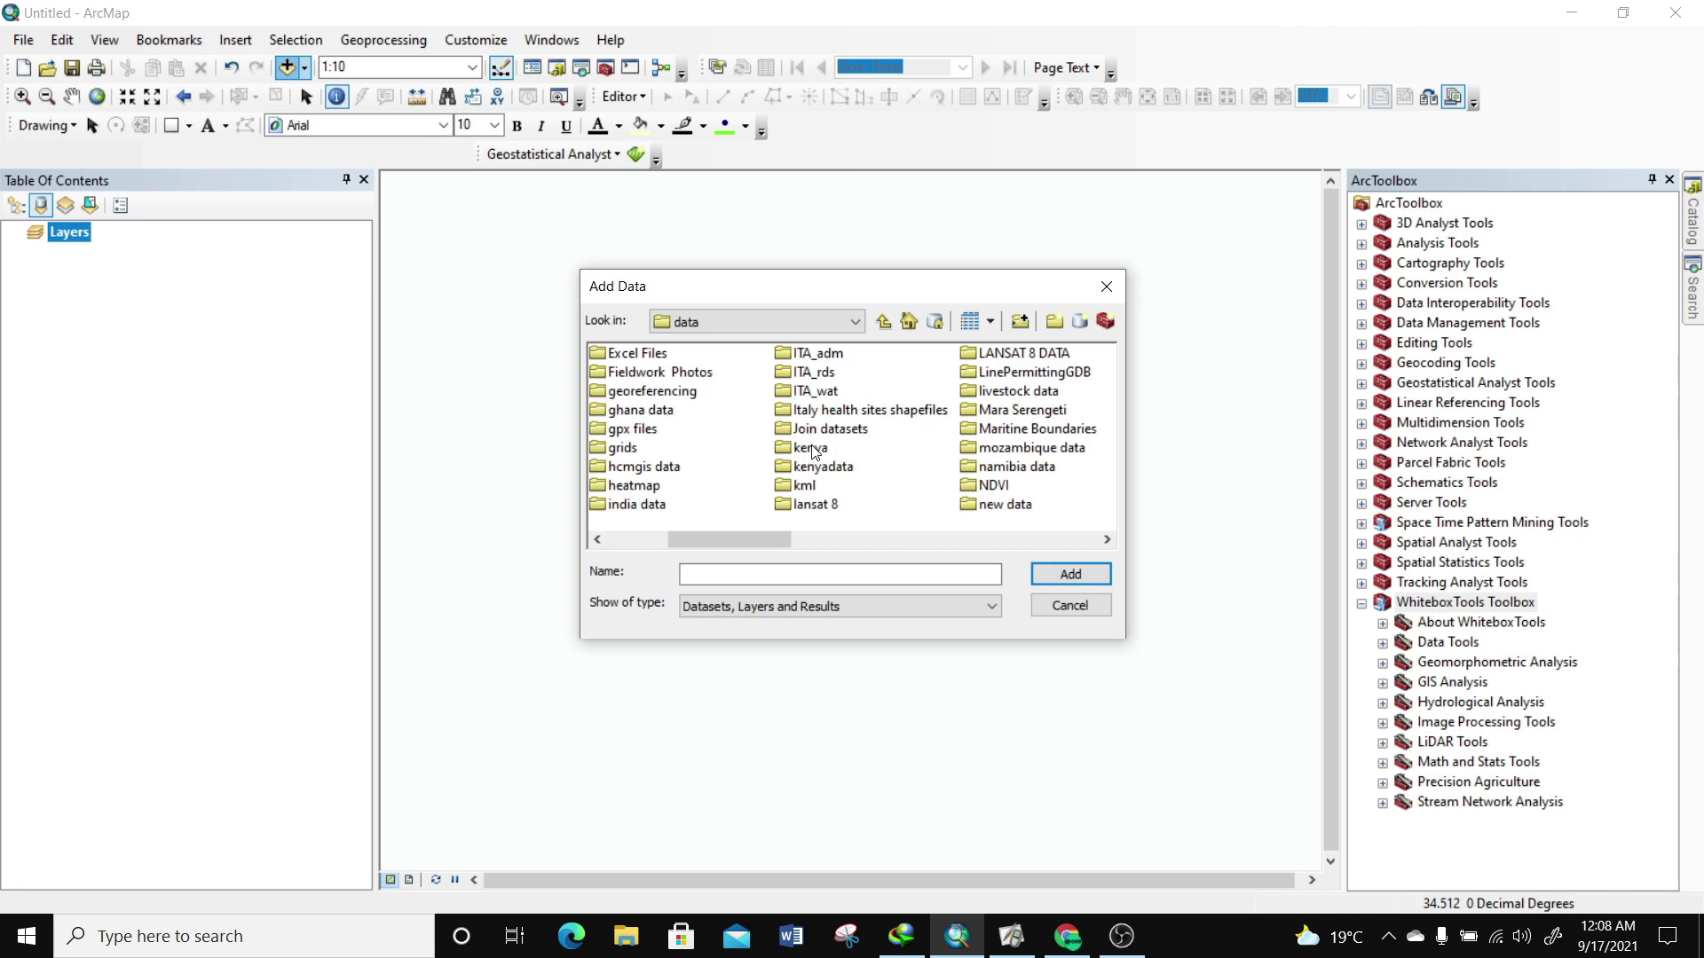
scroll(728, 426, up, 1)
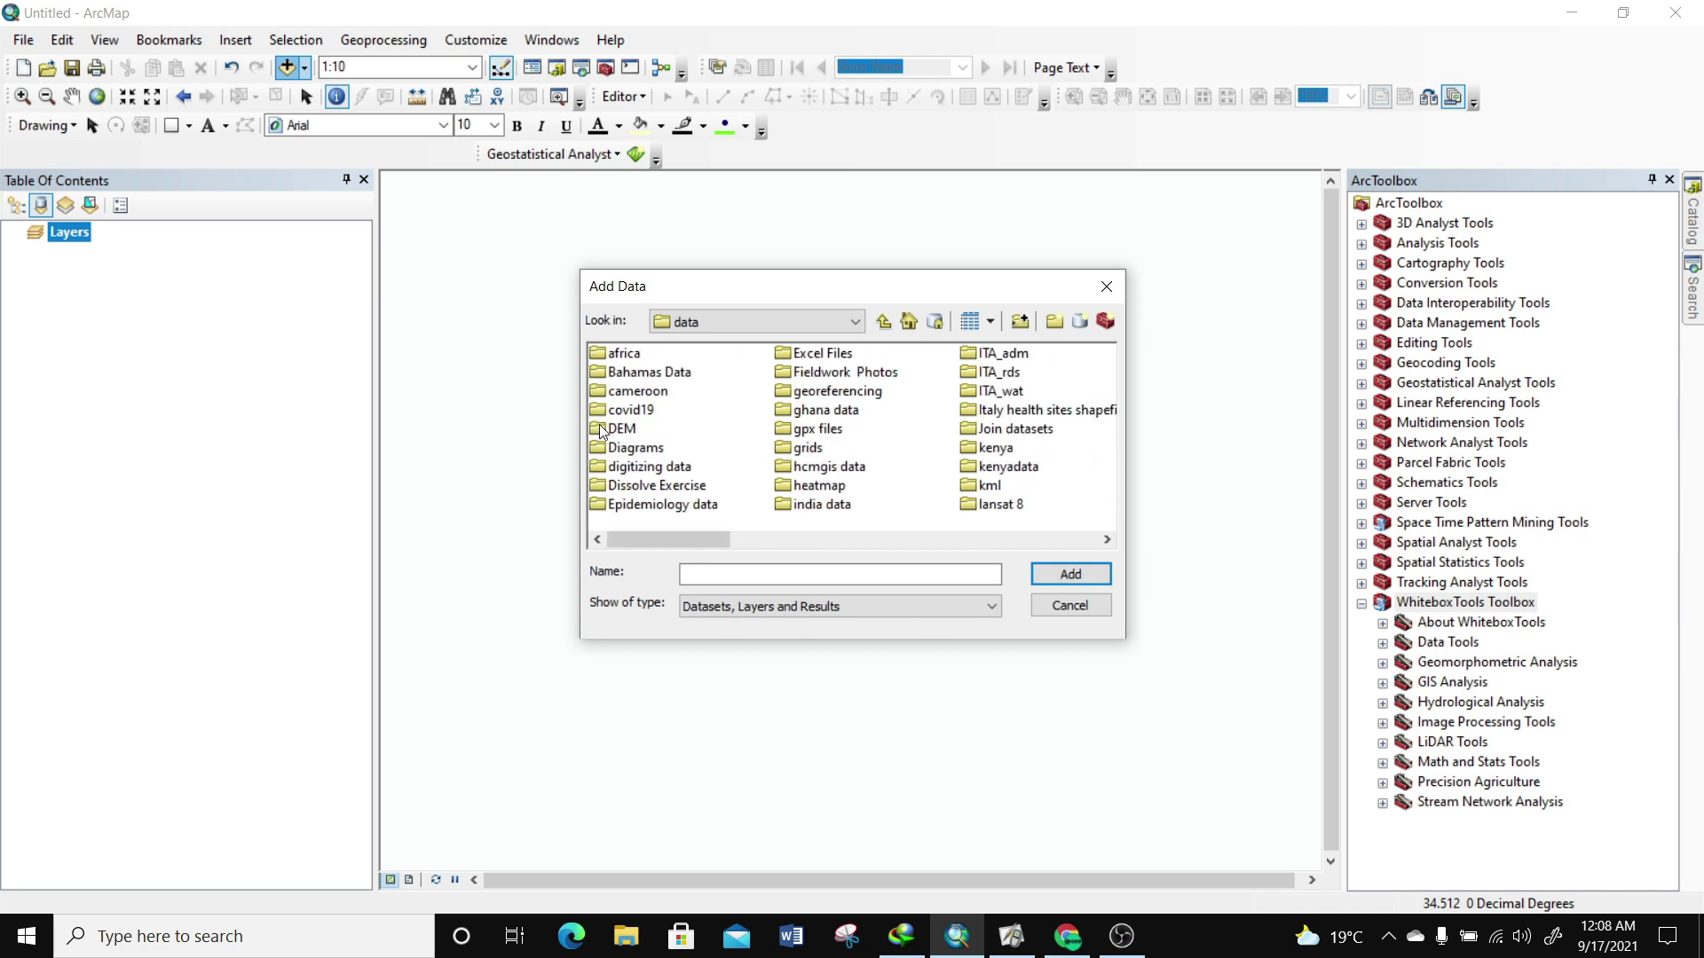
double_click(599, 425)
double_click(694, 396)
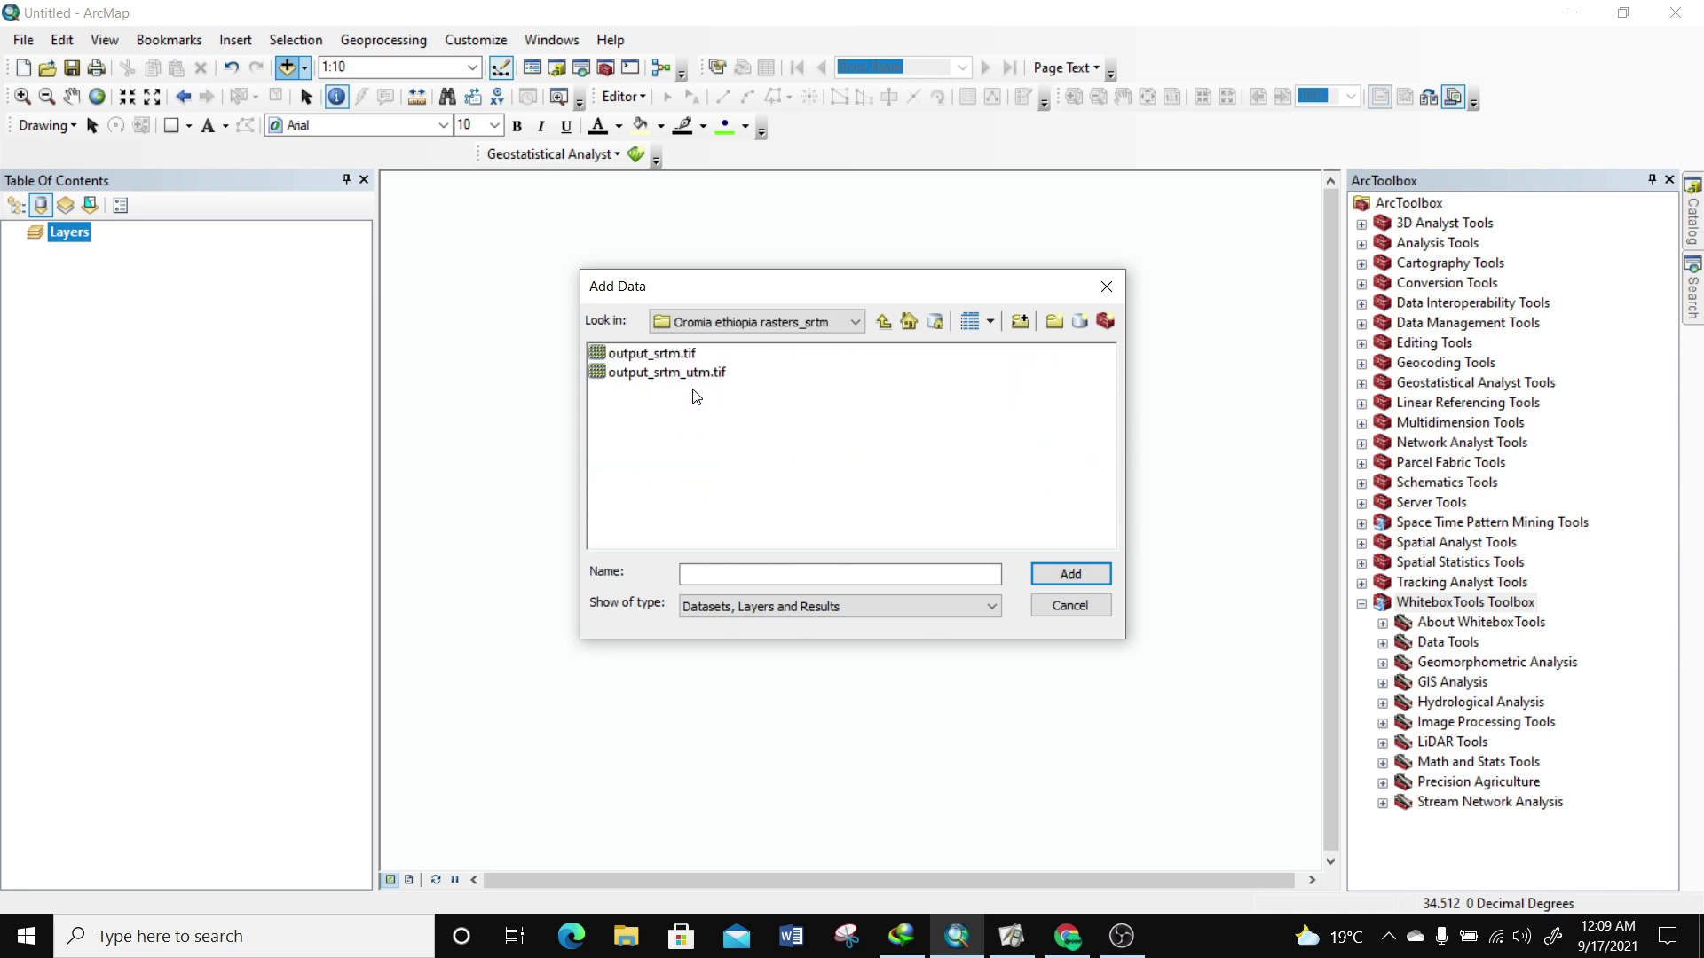
click(662, 377)
click(1070, 575)
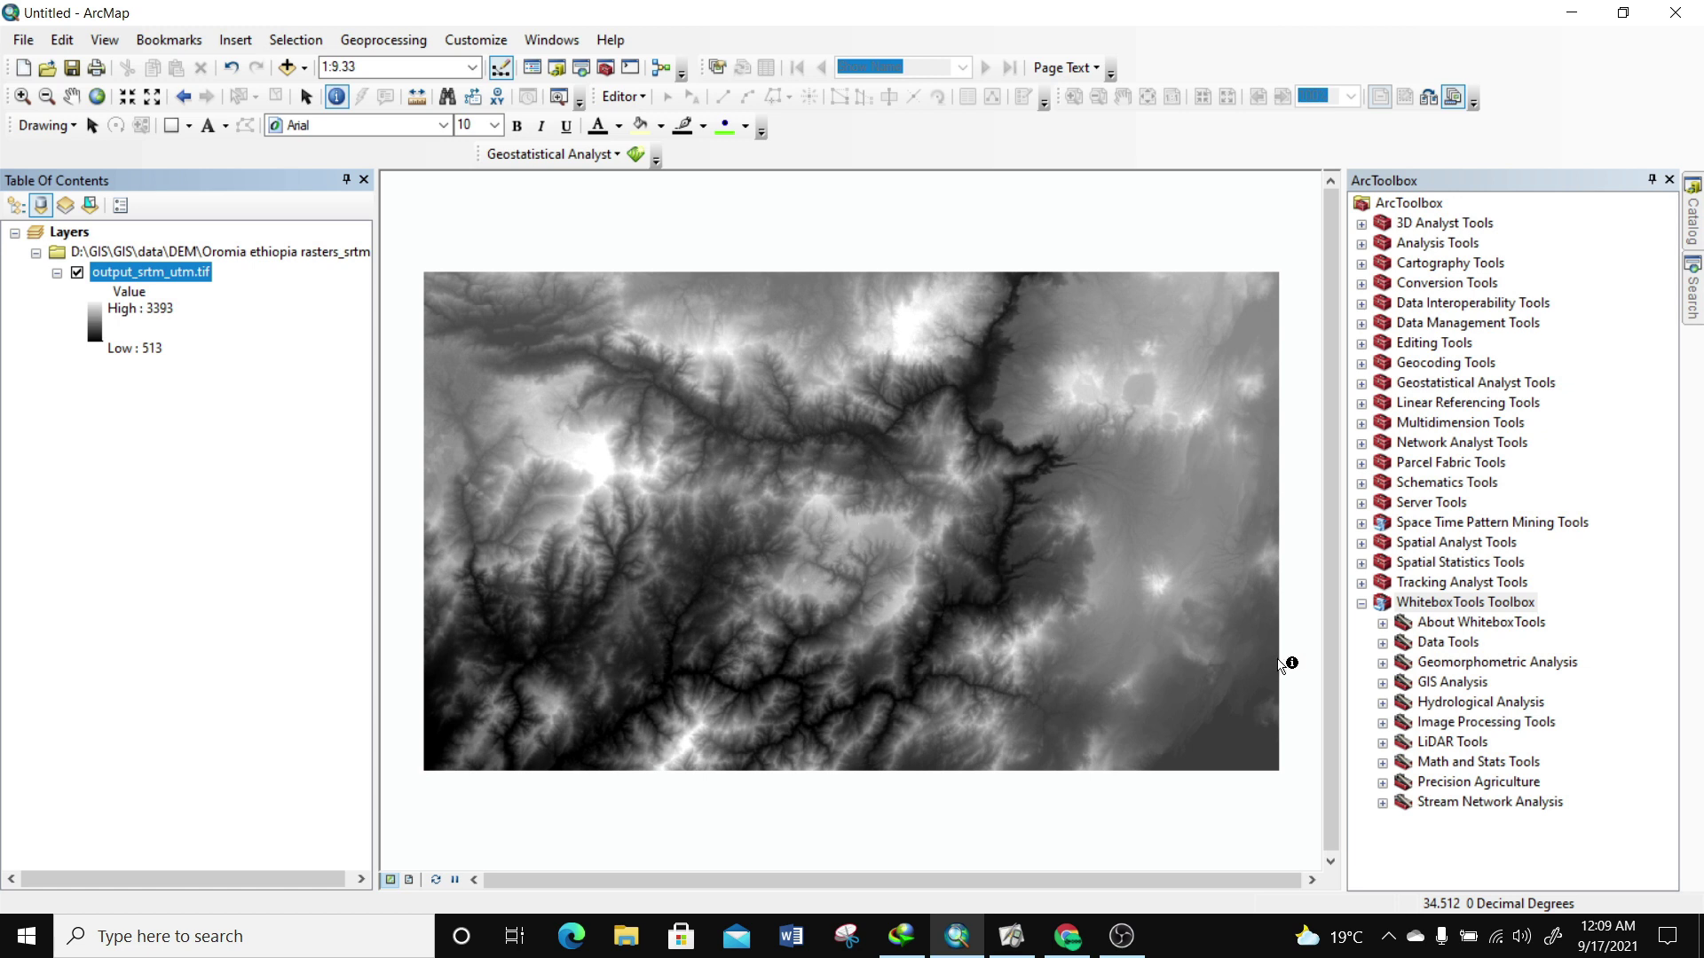
Open the Flood Order tool from WhiteboxTools Hydrological Analysis and set the output_srtm_utm.tif layer as its input file
click(1383, 703)
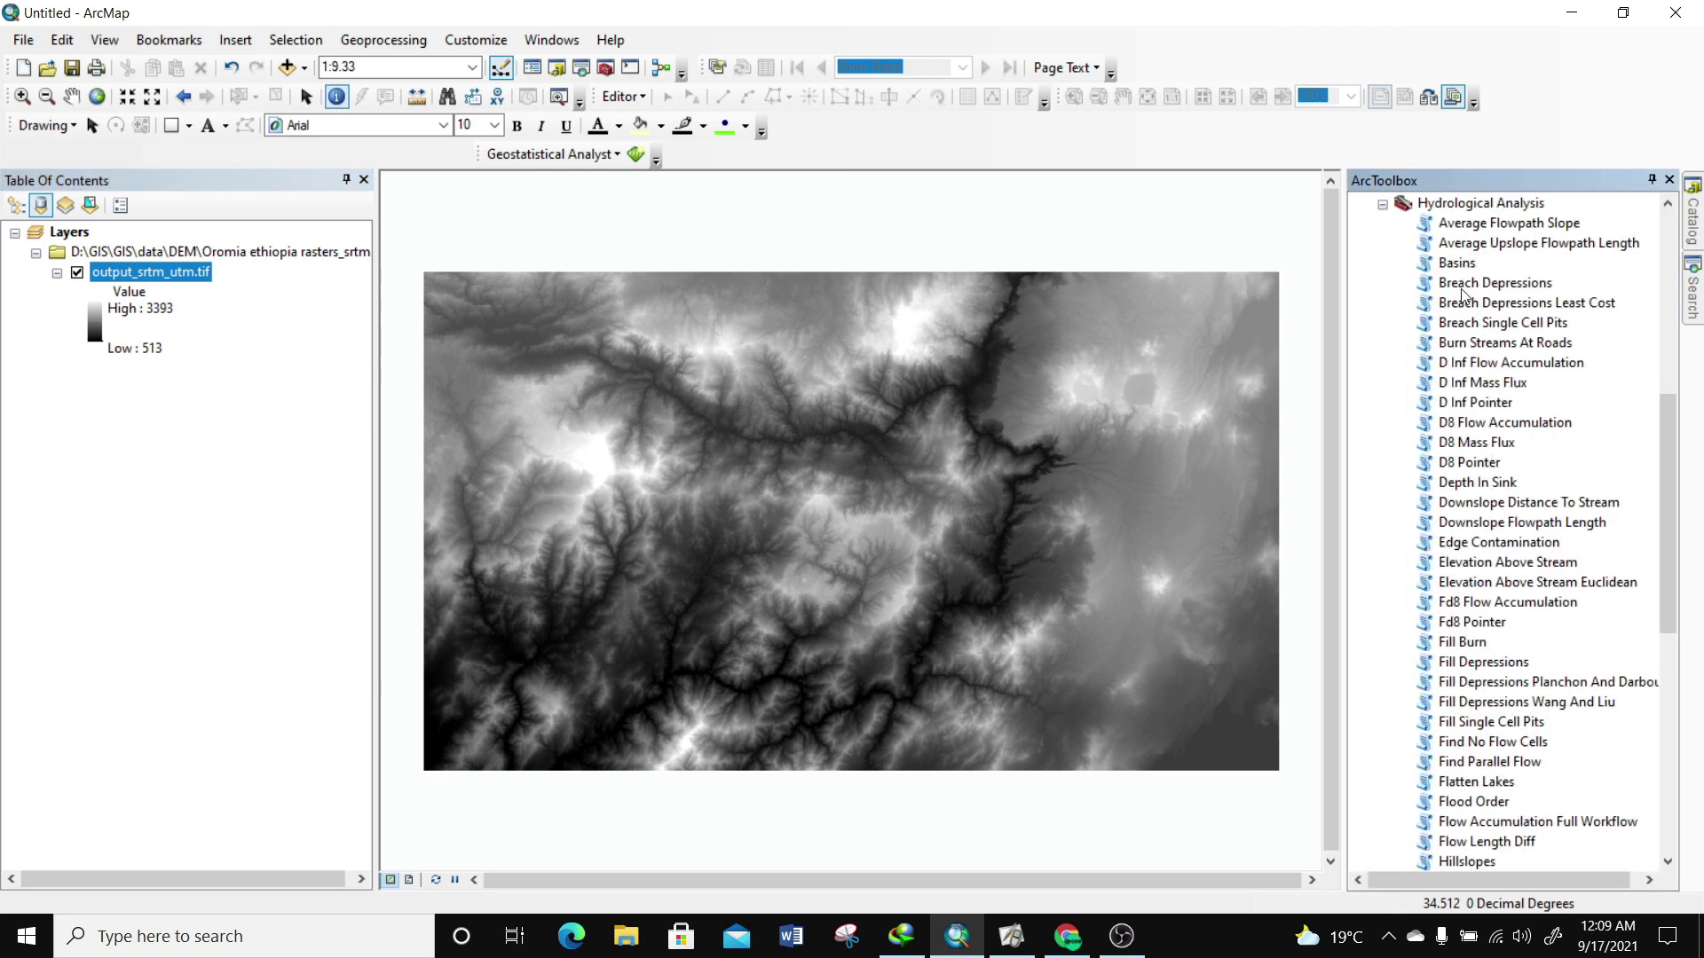
scroll(1463, 296, down, 10)
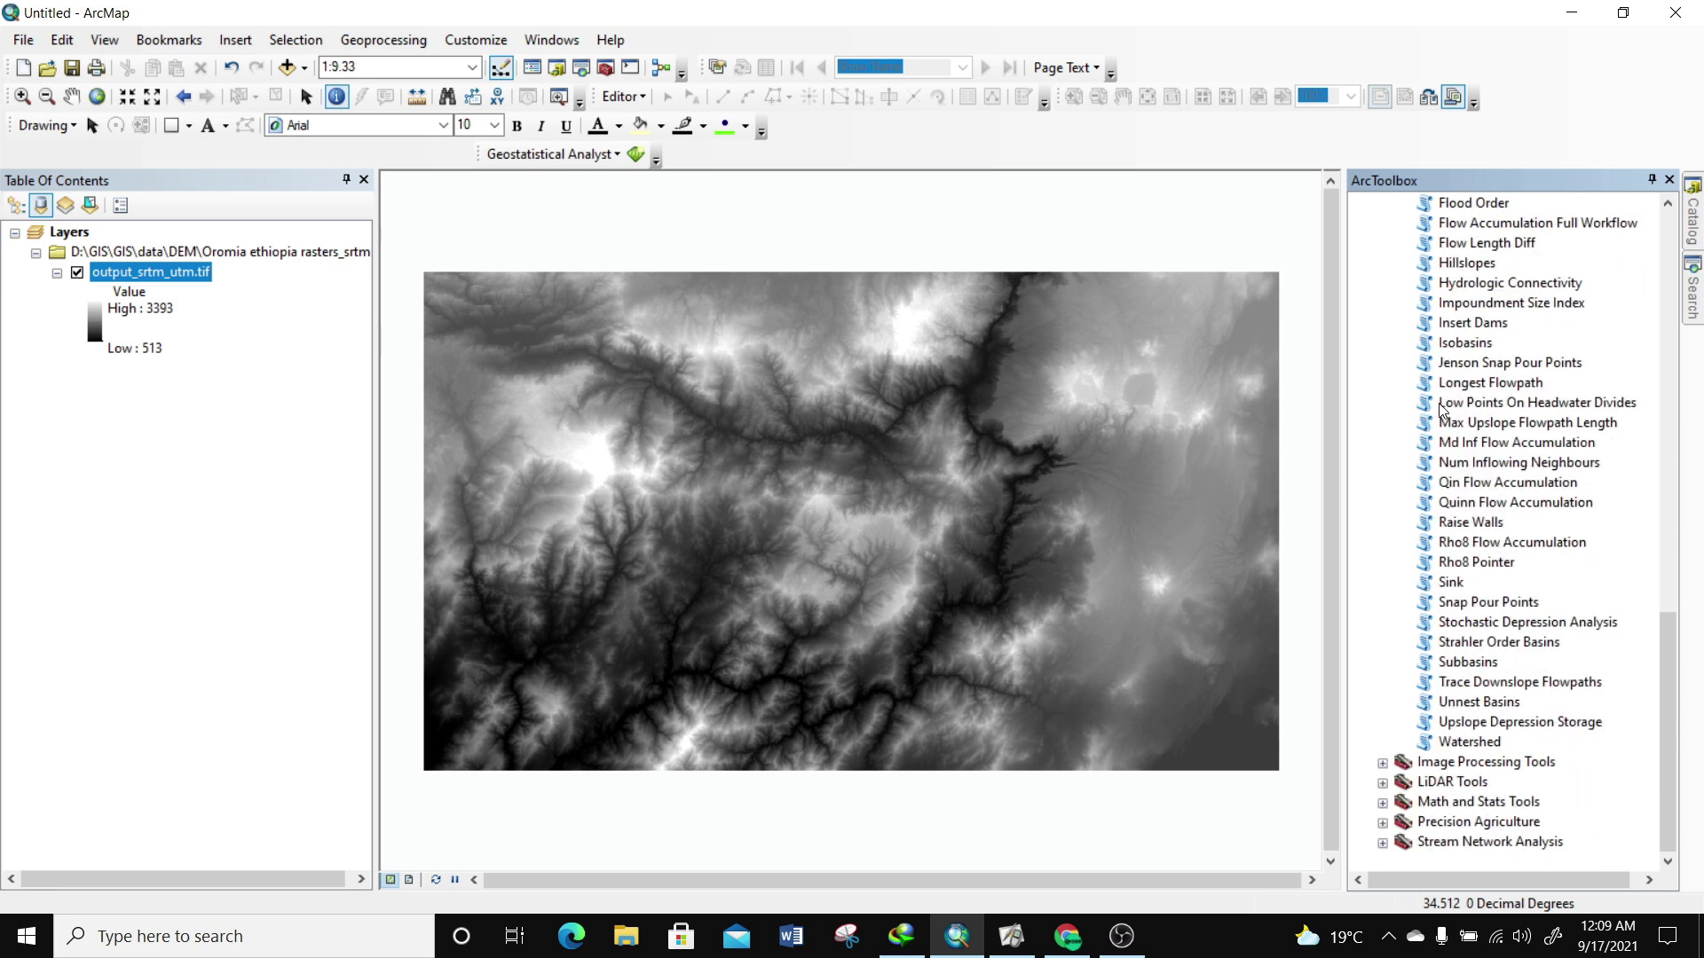
scroll(1441, 410, up, 2)
scroll(1442, 426, down, 1)
scroll(1442, 426, up, 1)
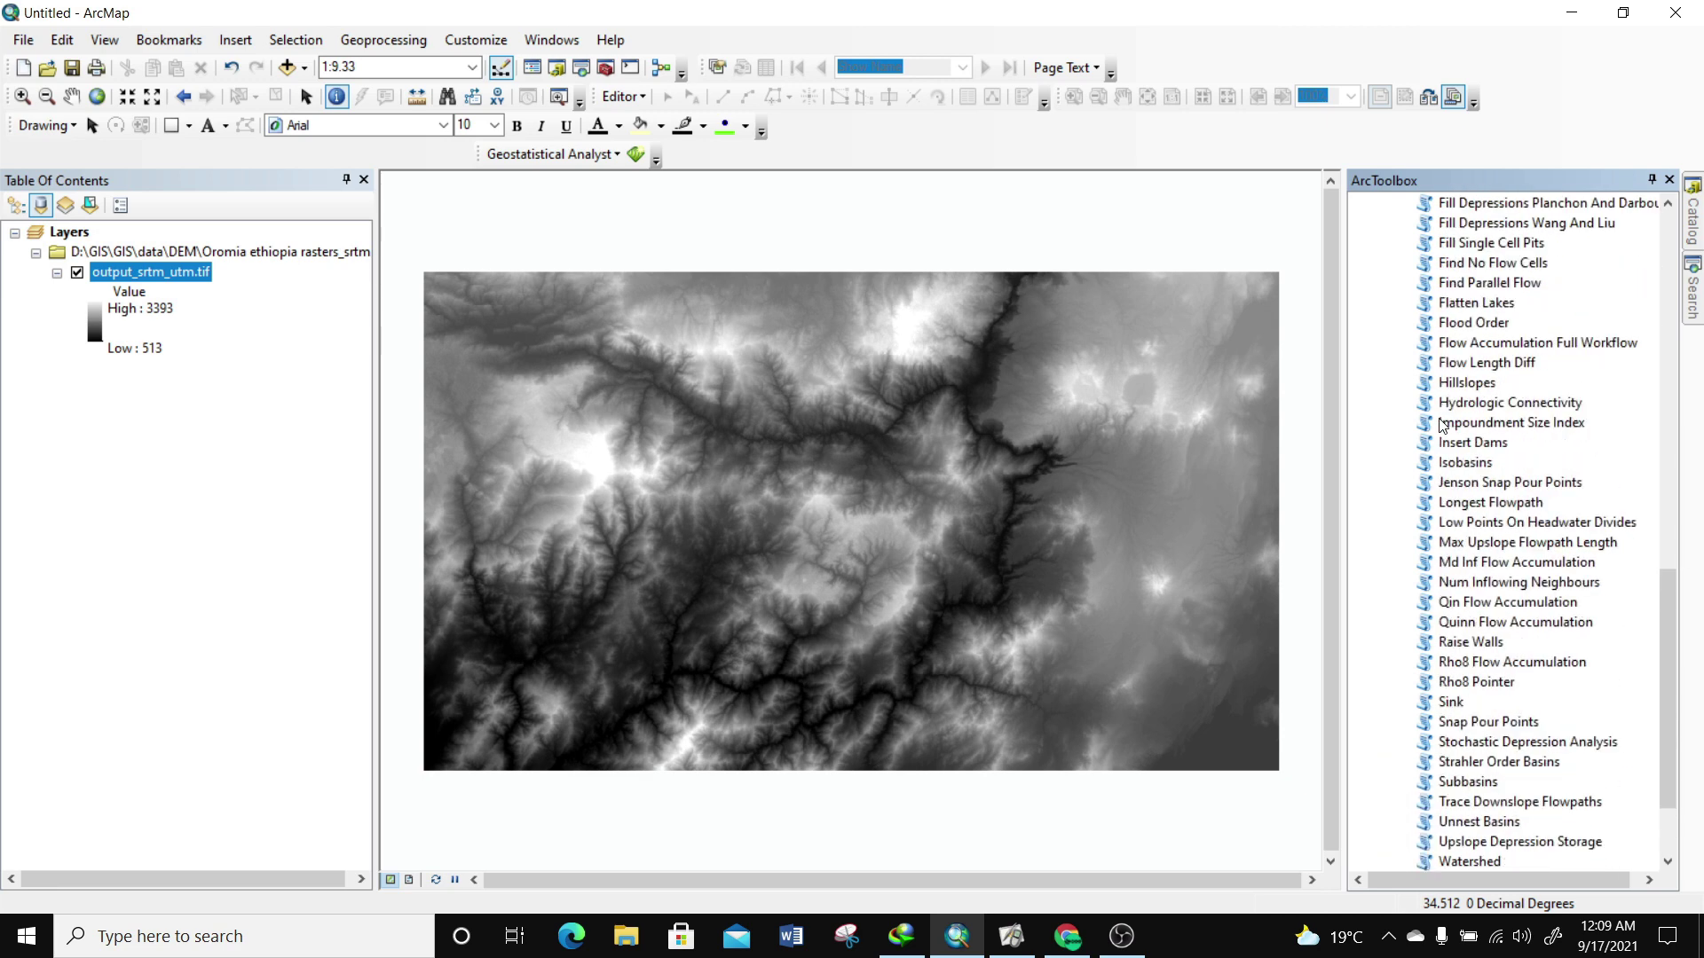
double_click(1475, 325)
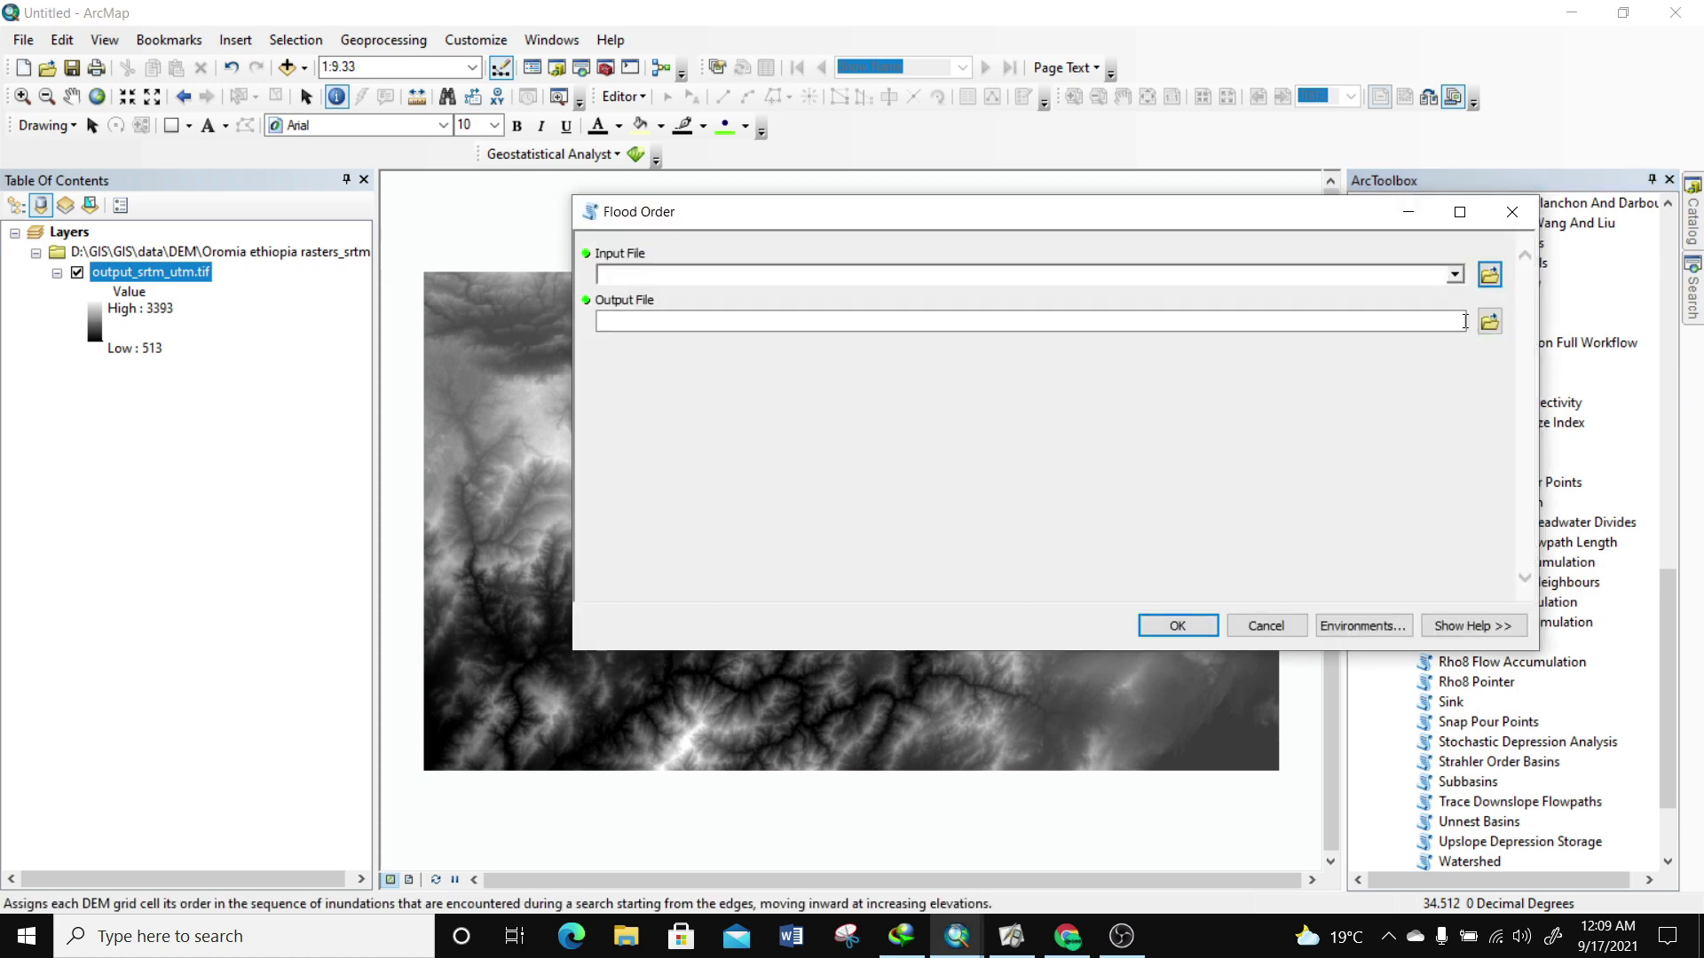
drag(729, 220, 715, 227)
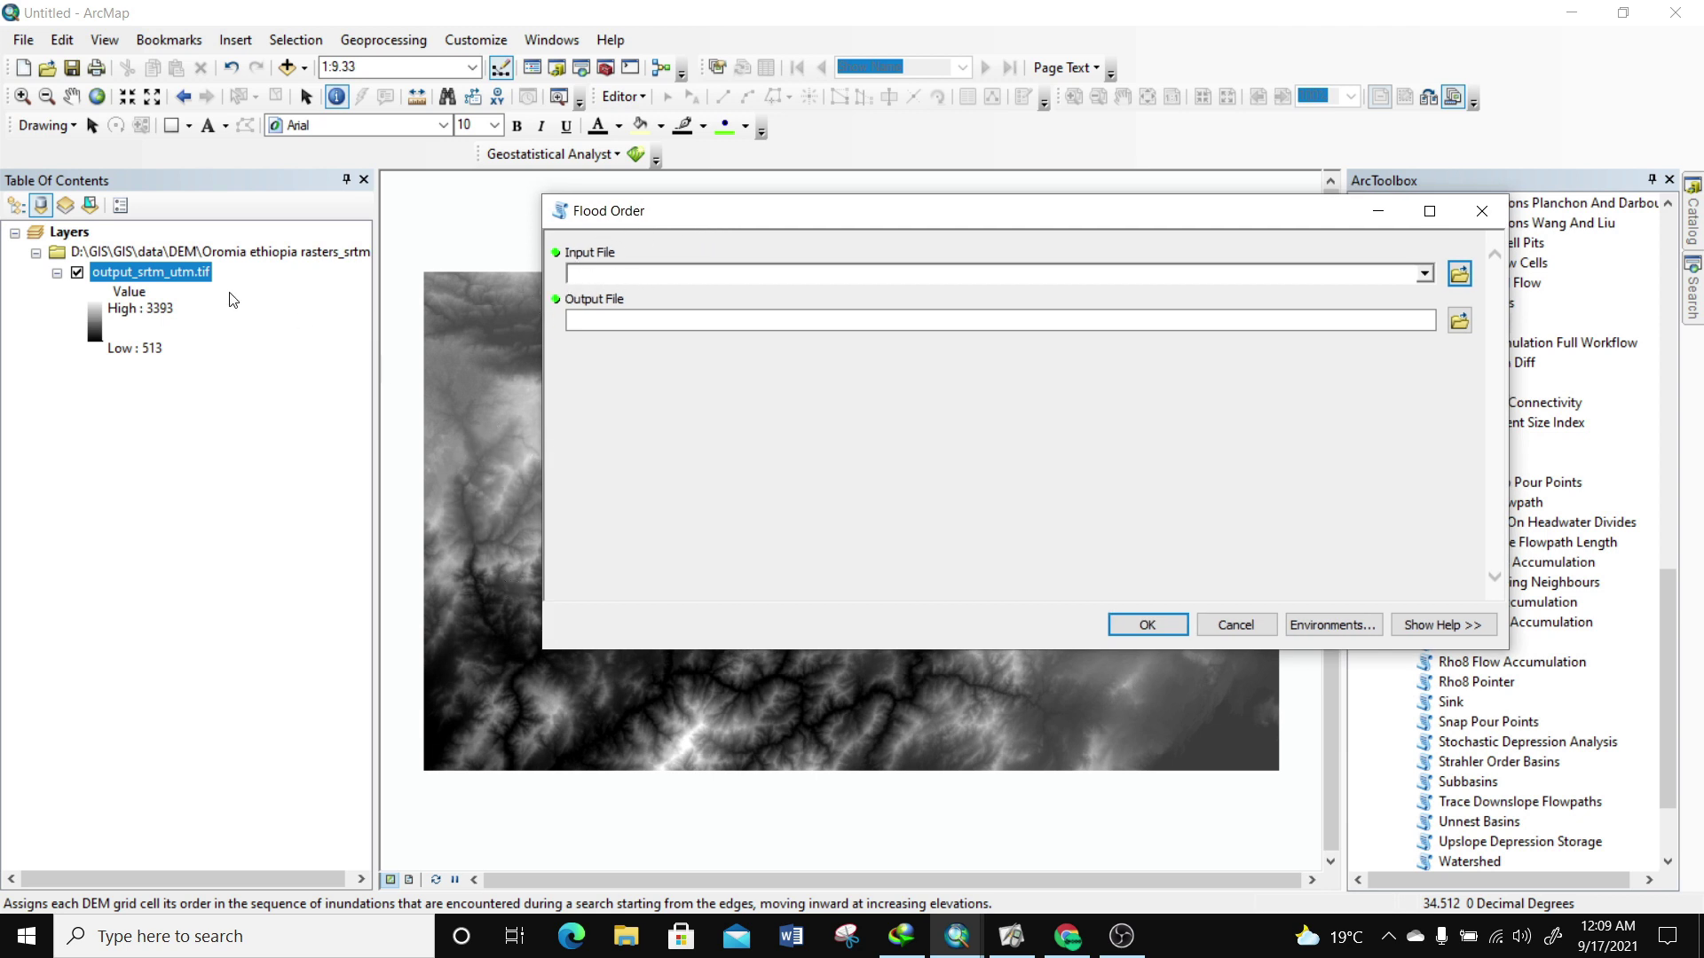
drag(176, 276, 657, 282)
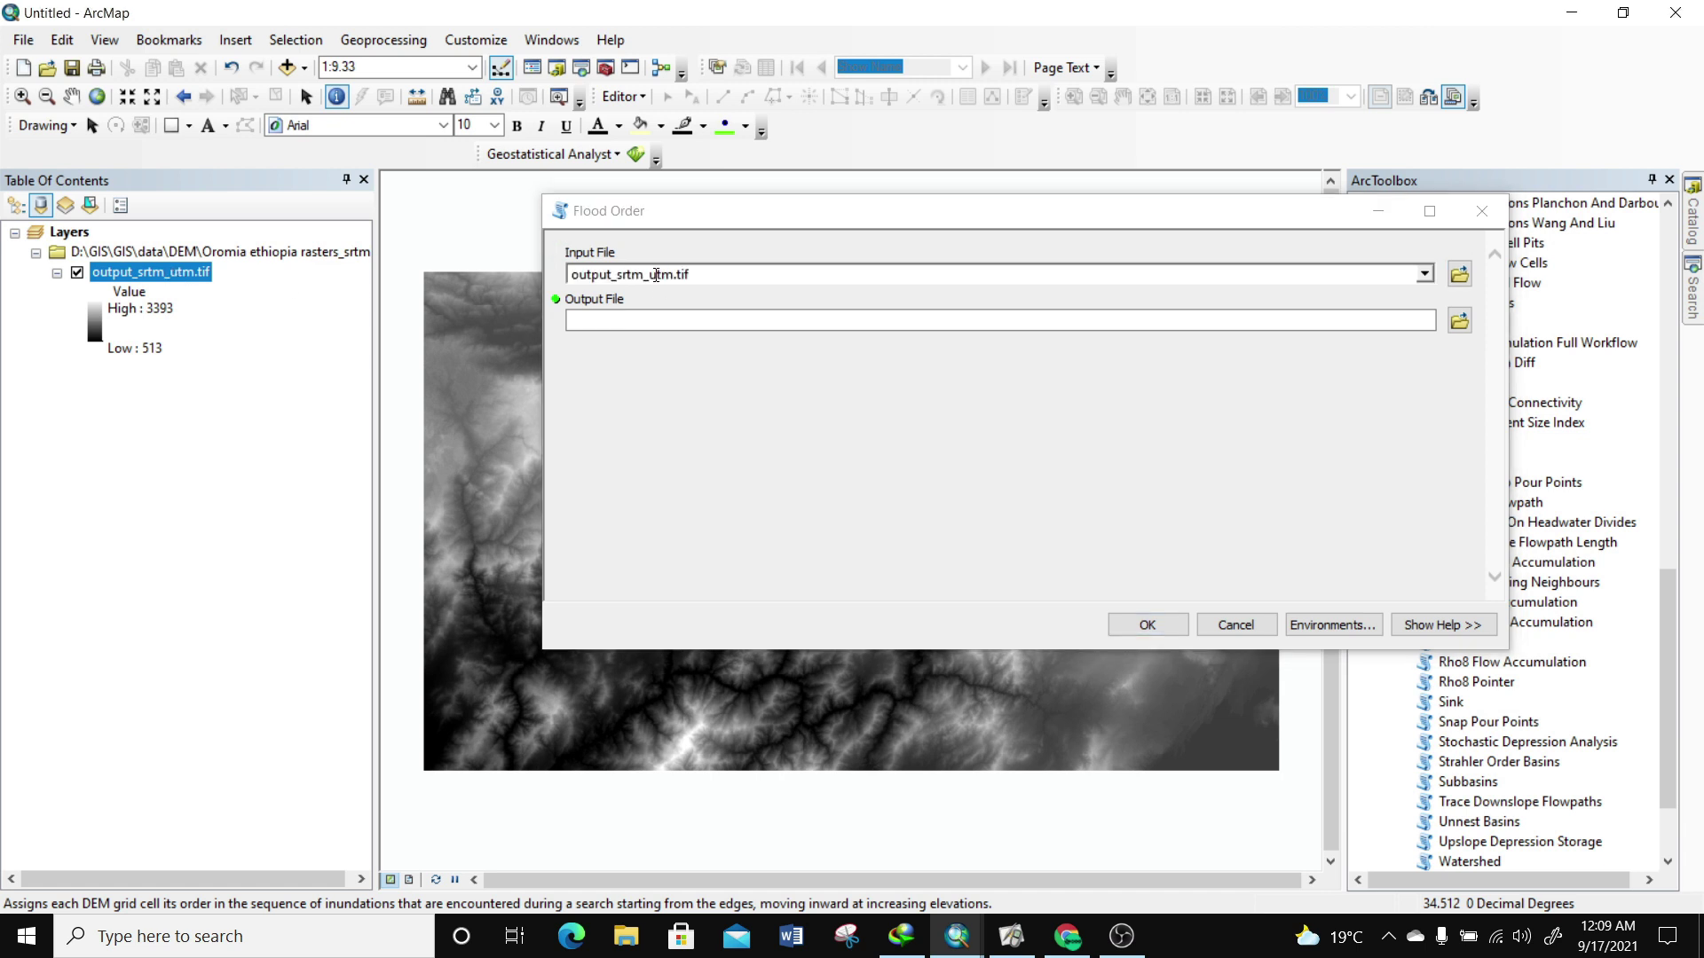
Browse for the Flood Order output location and create and open a folder named floodorder inside the Desktop's test folder
click(1459, 321)
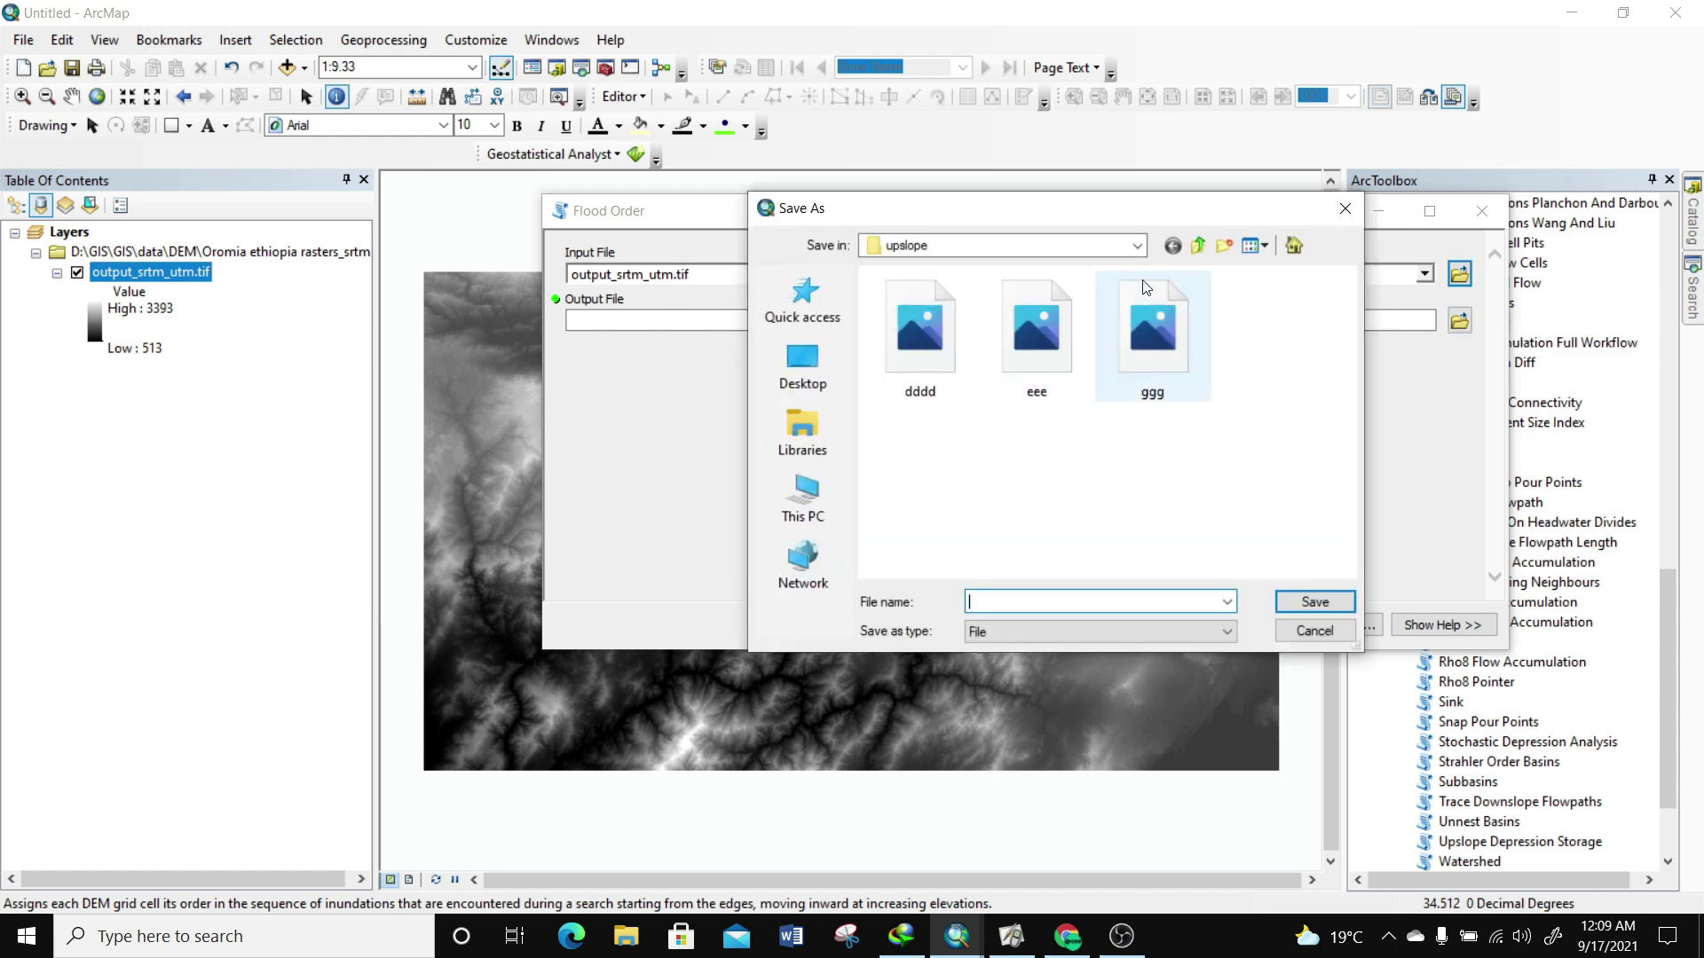
click(1198, 245)
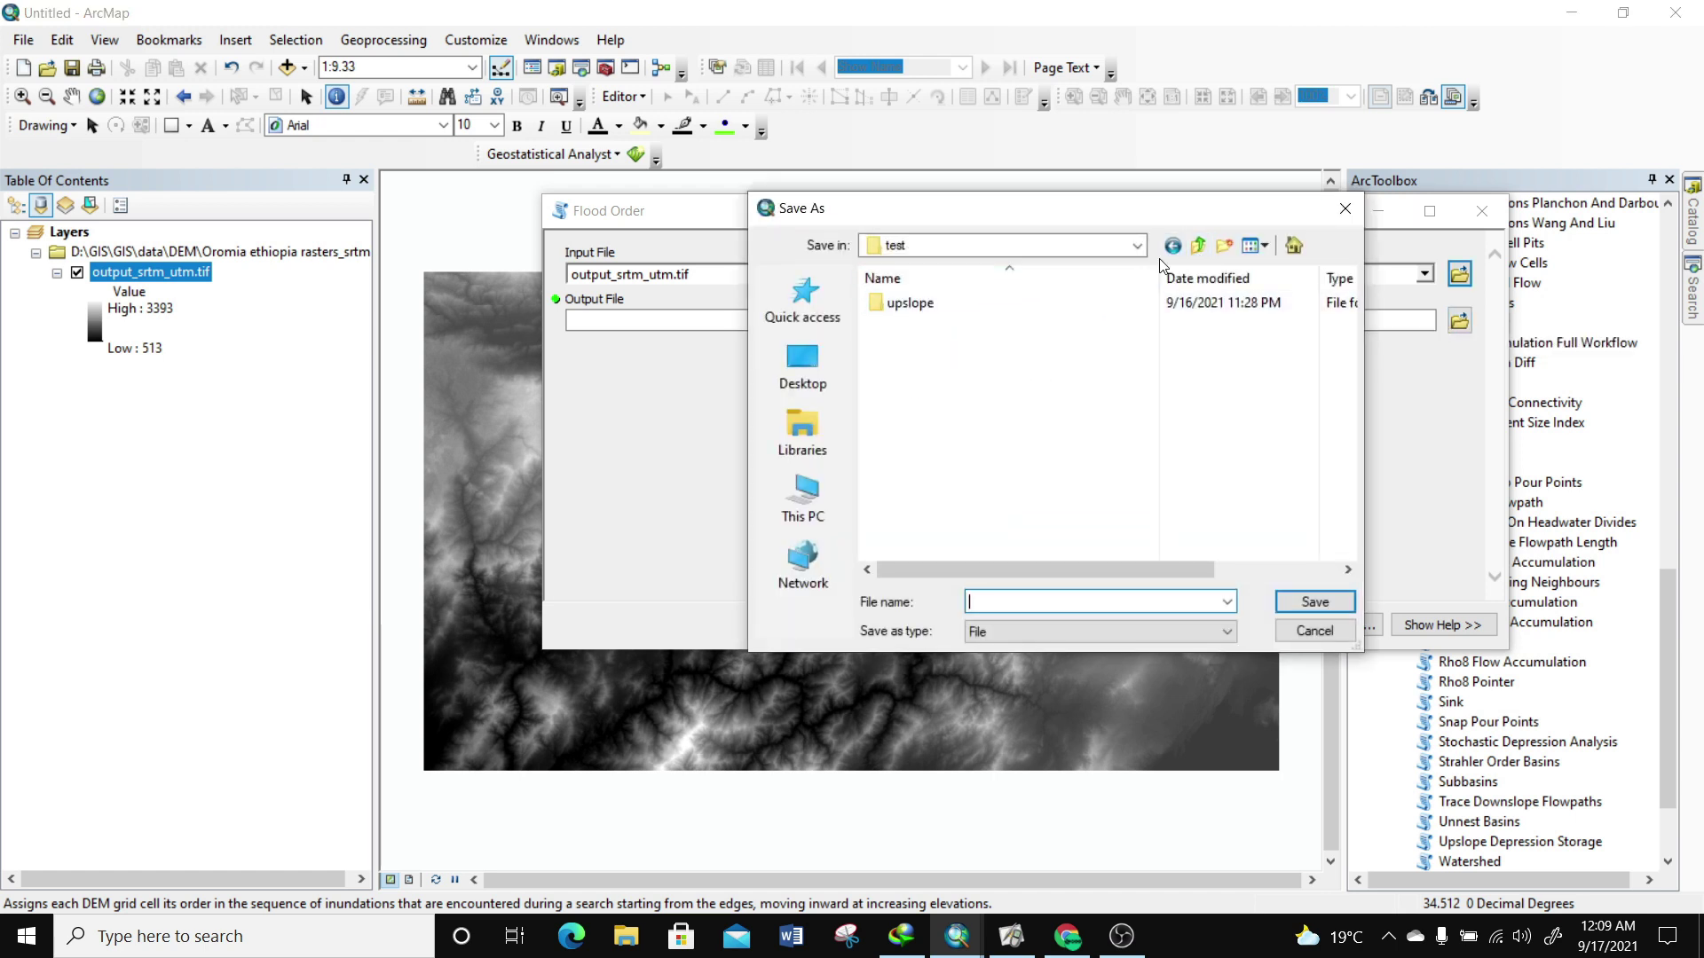
click(1198, 245)
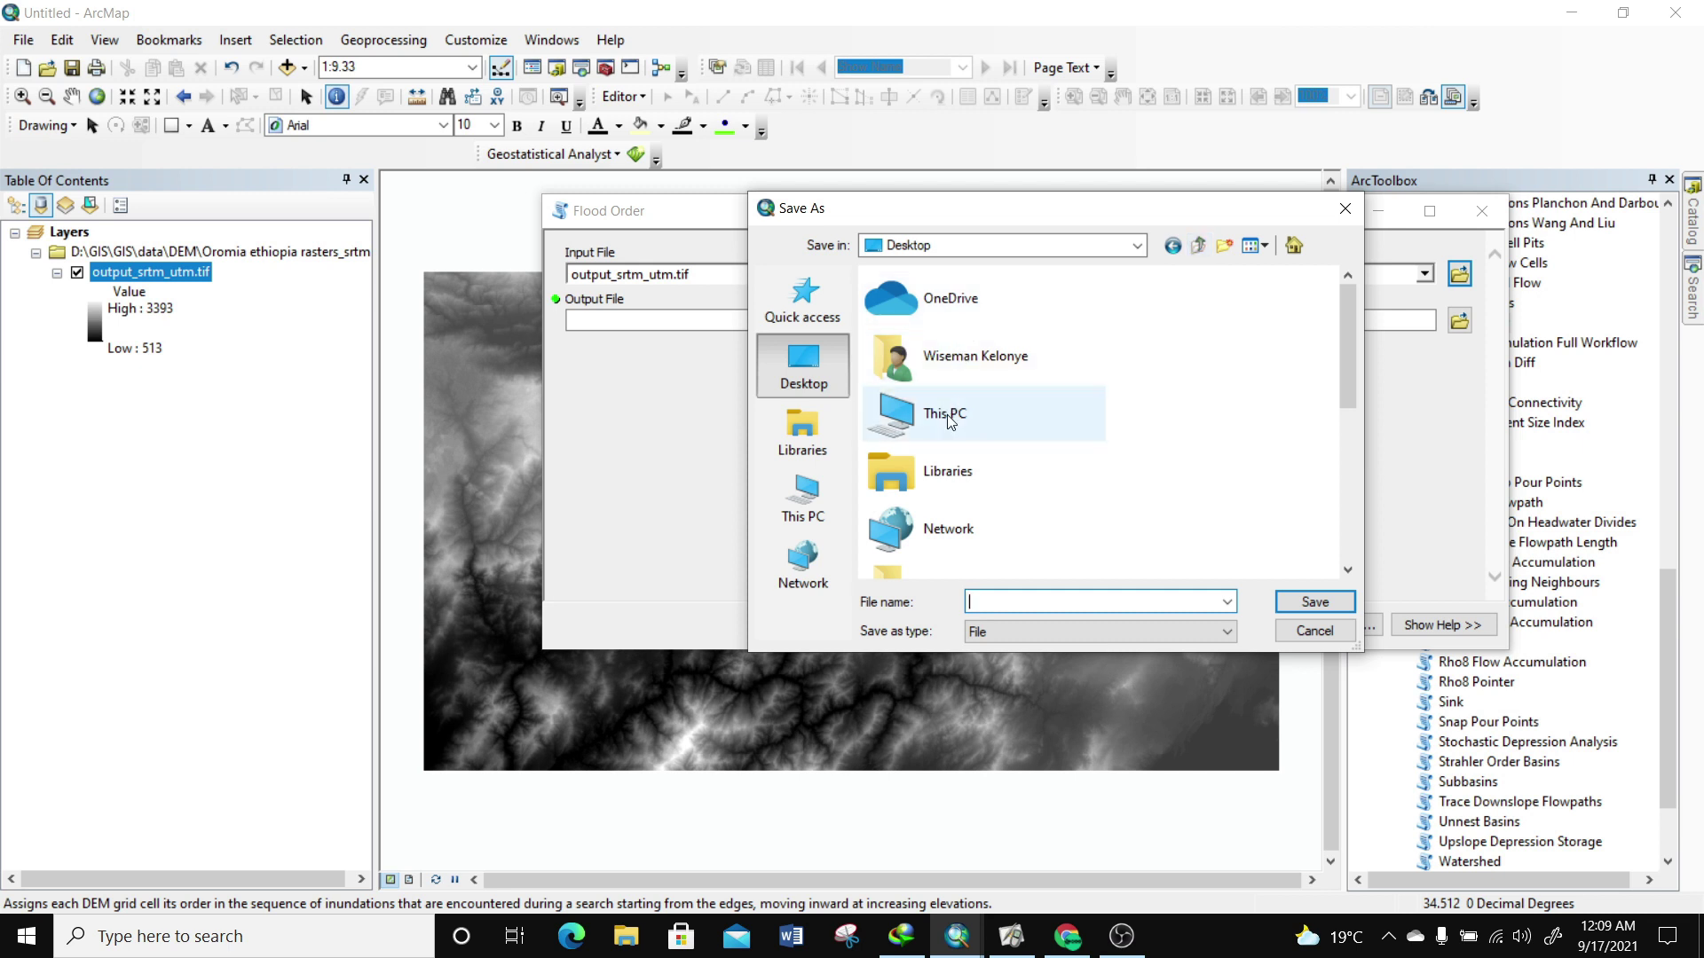
scroll(942, 488, down, 2)
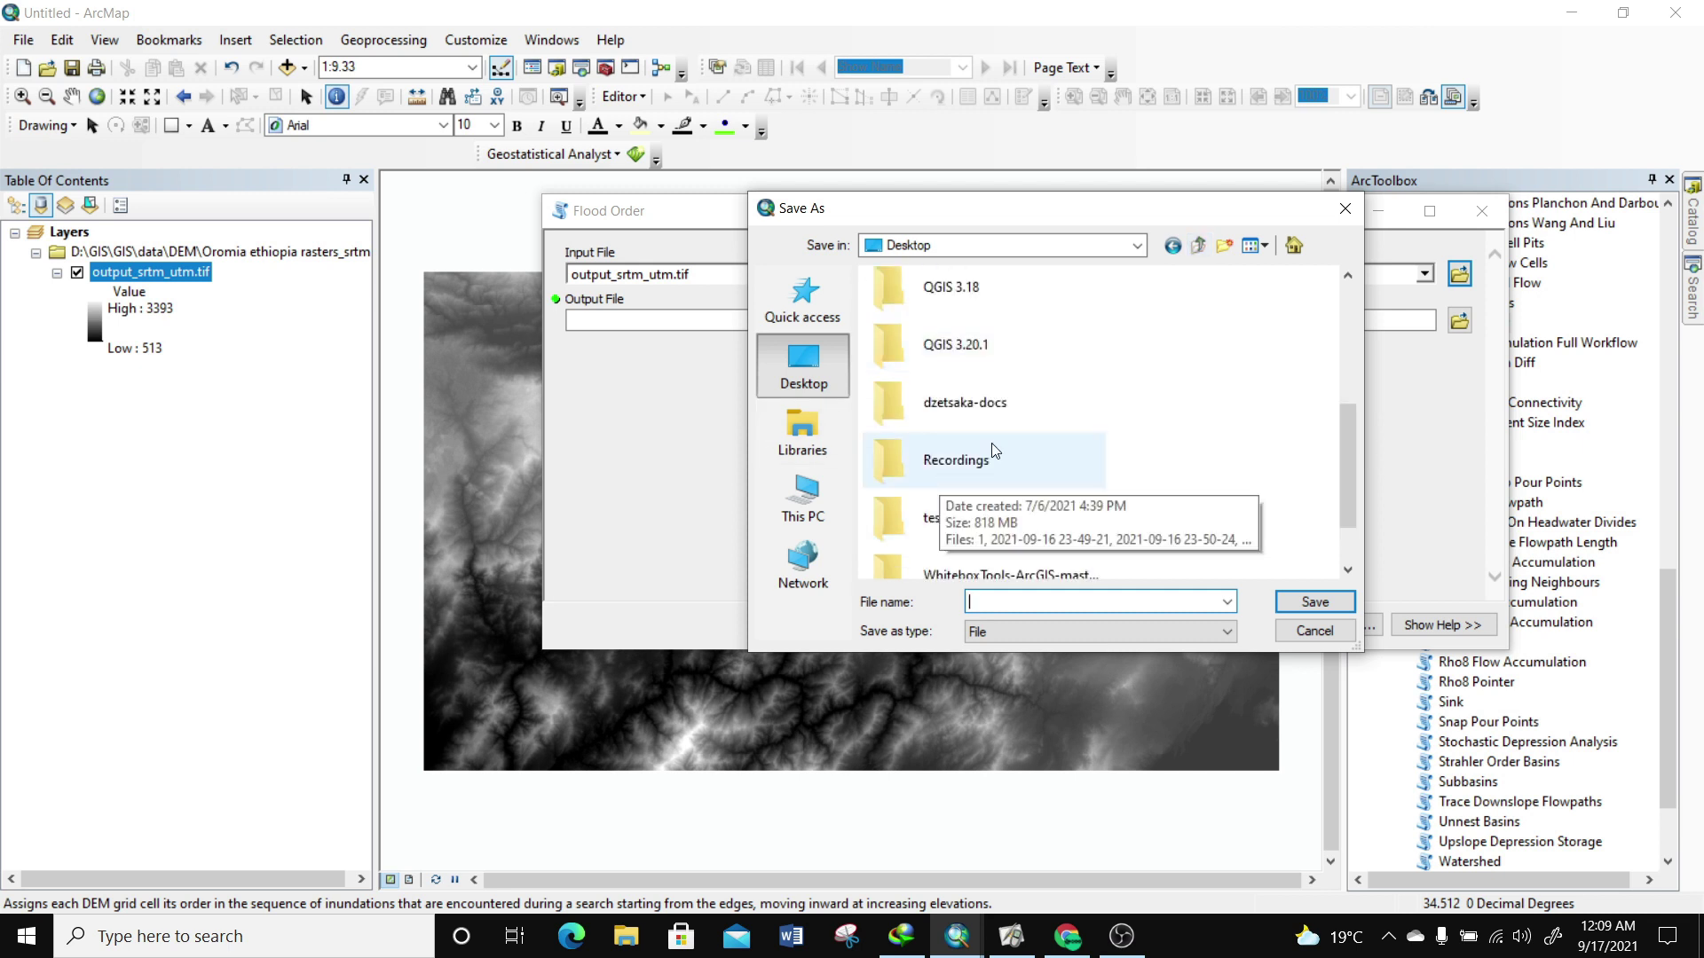
double_click(919, 524)
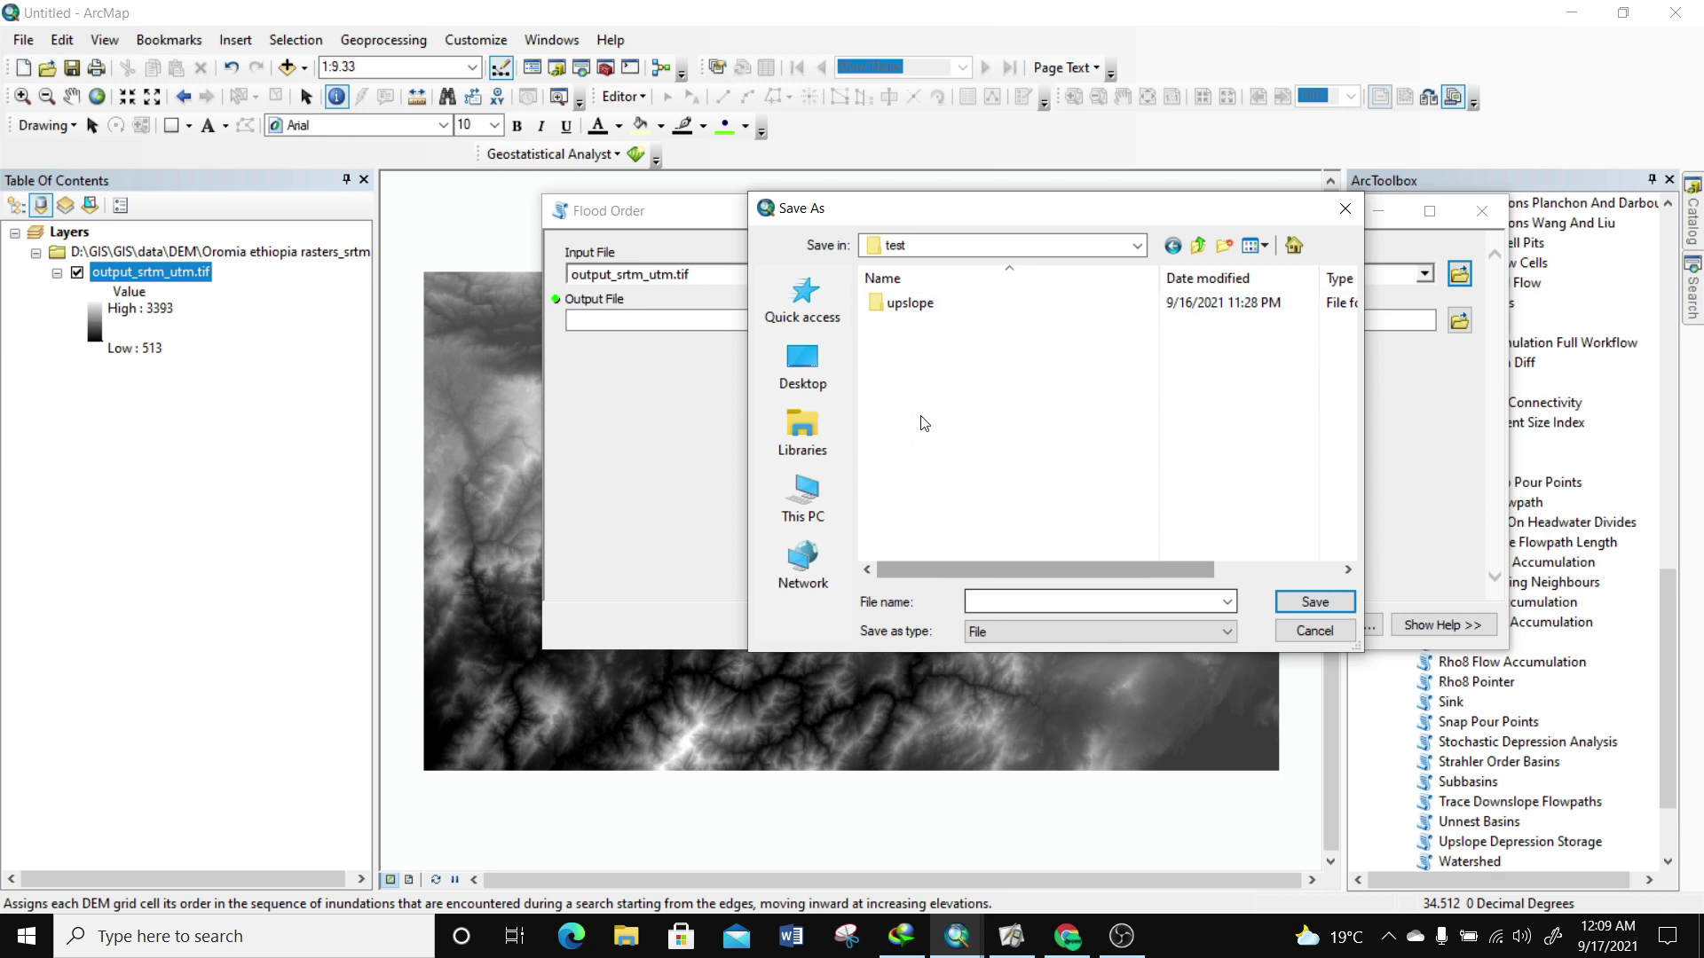
click(1223, 246)
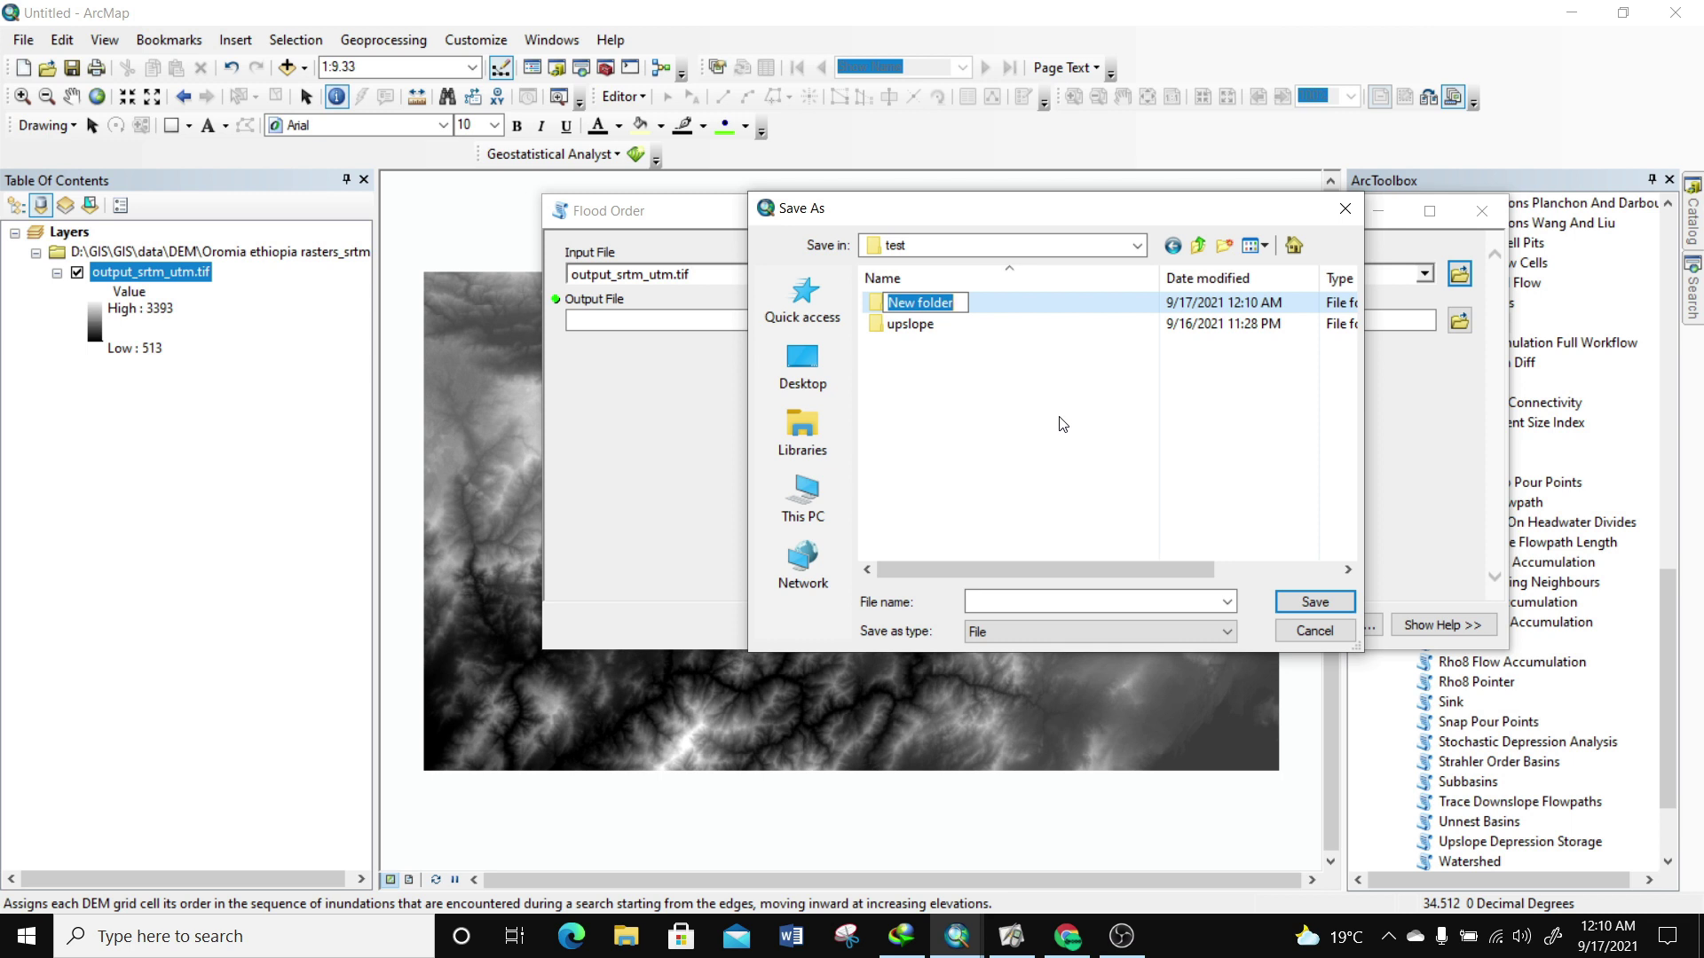
text(floodorder)
key(Return)
double_click(937, 306)
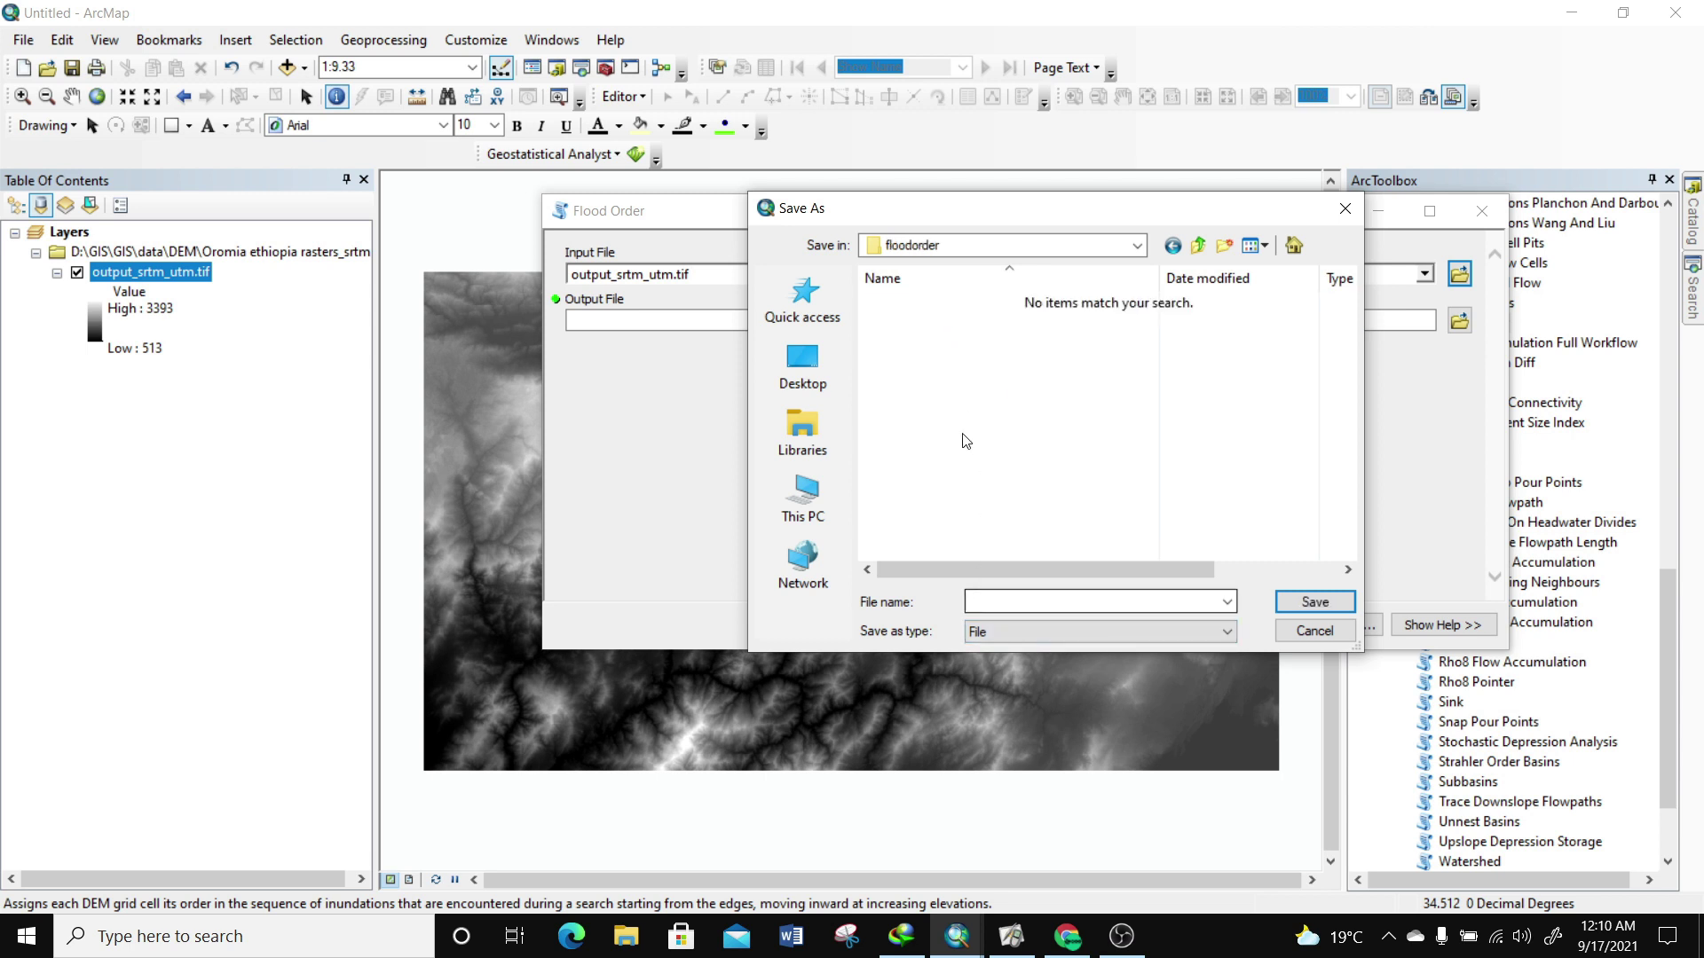
Save the output file as test1 in the floodorder folder and run the Flood Order tool
click(977, 601)
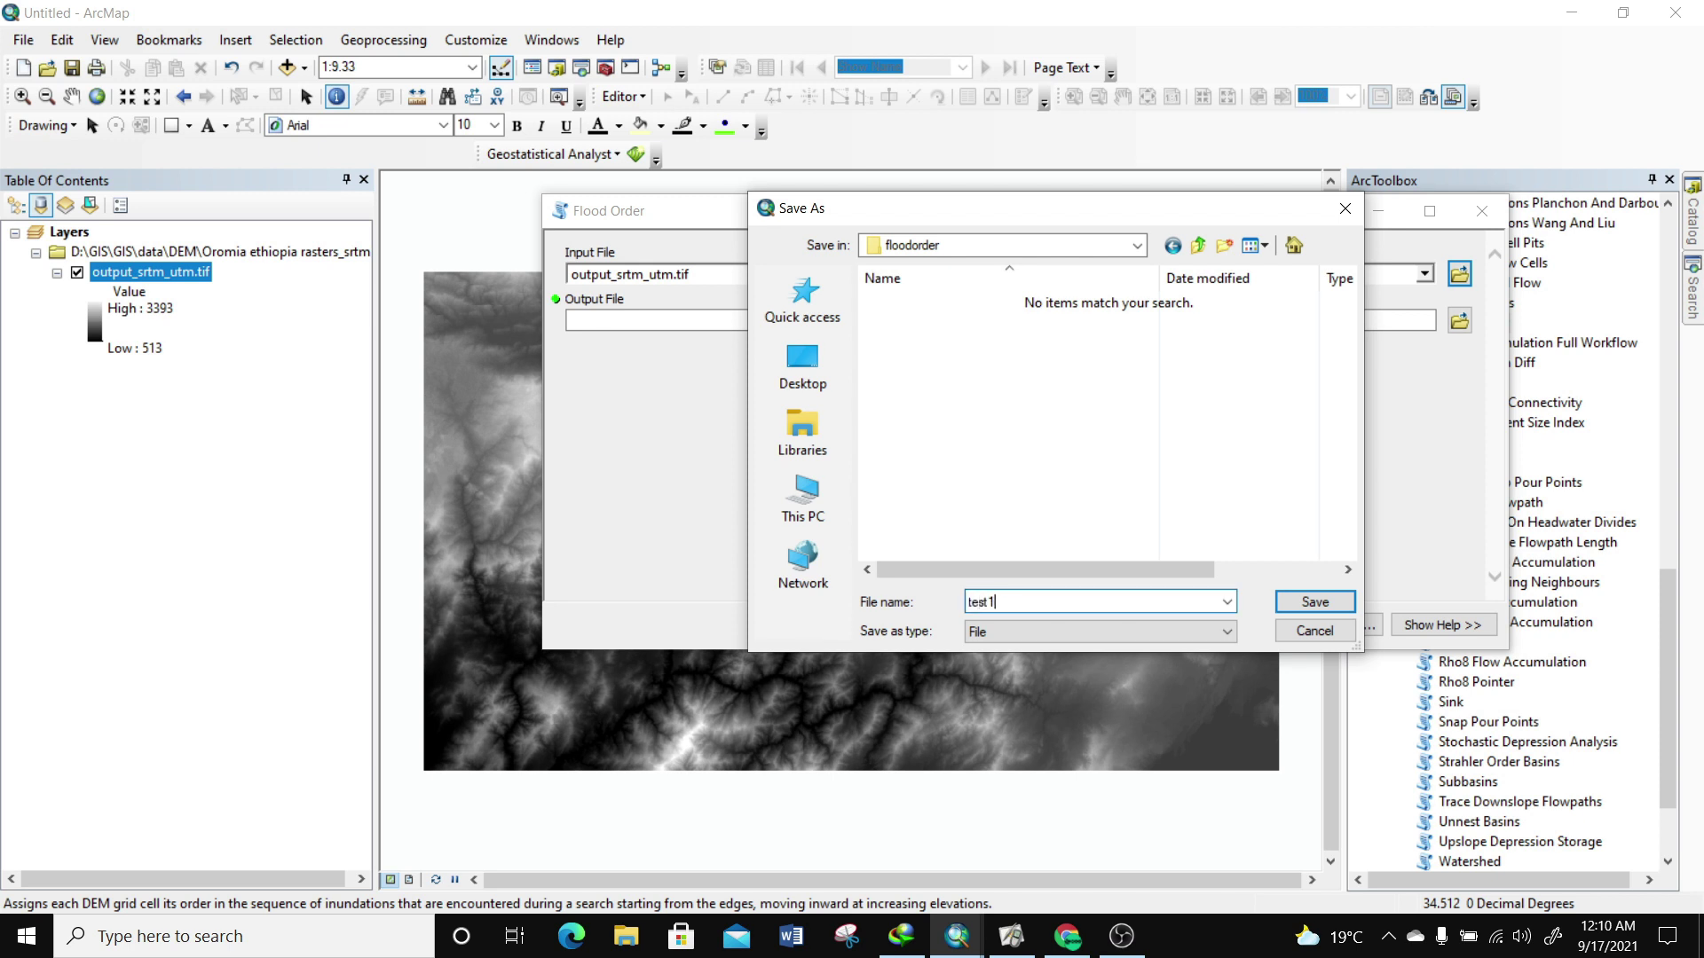
click(1280, 598)
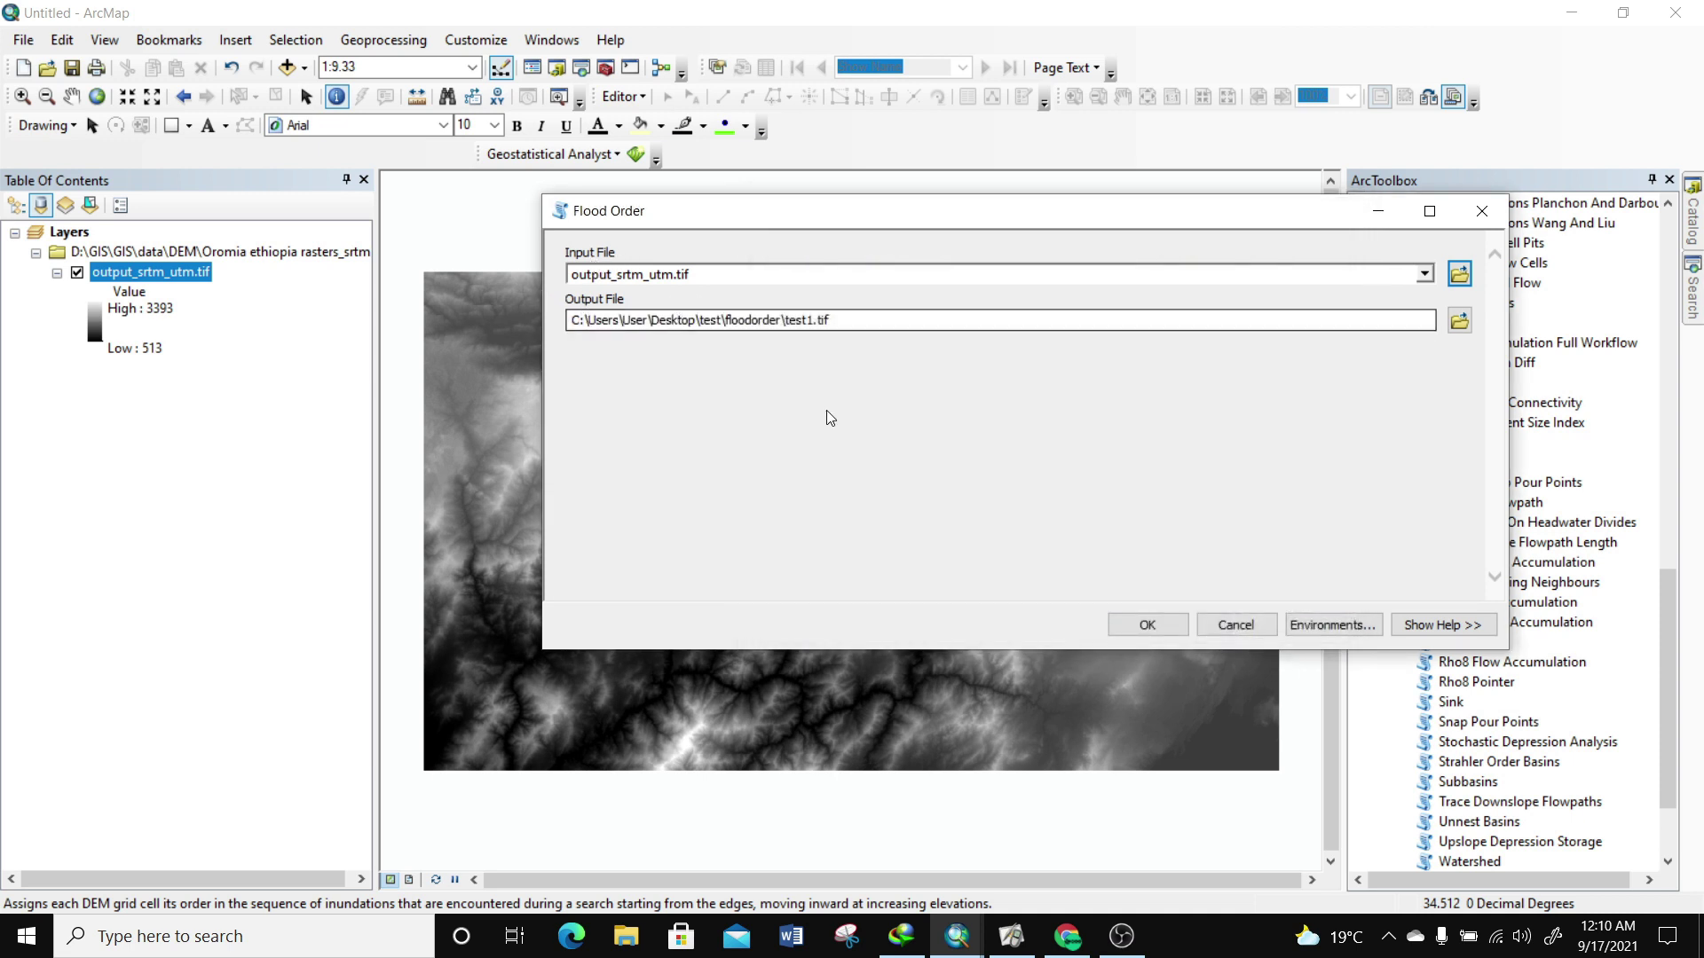
drag(831, 326, 771, 330)
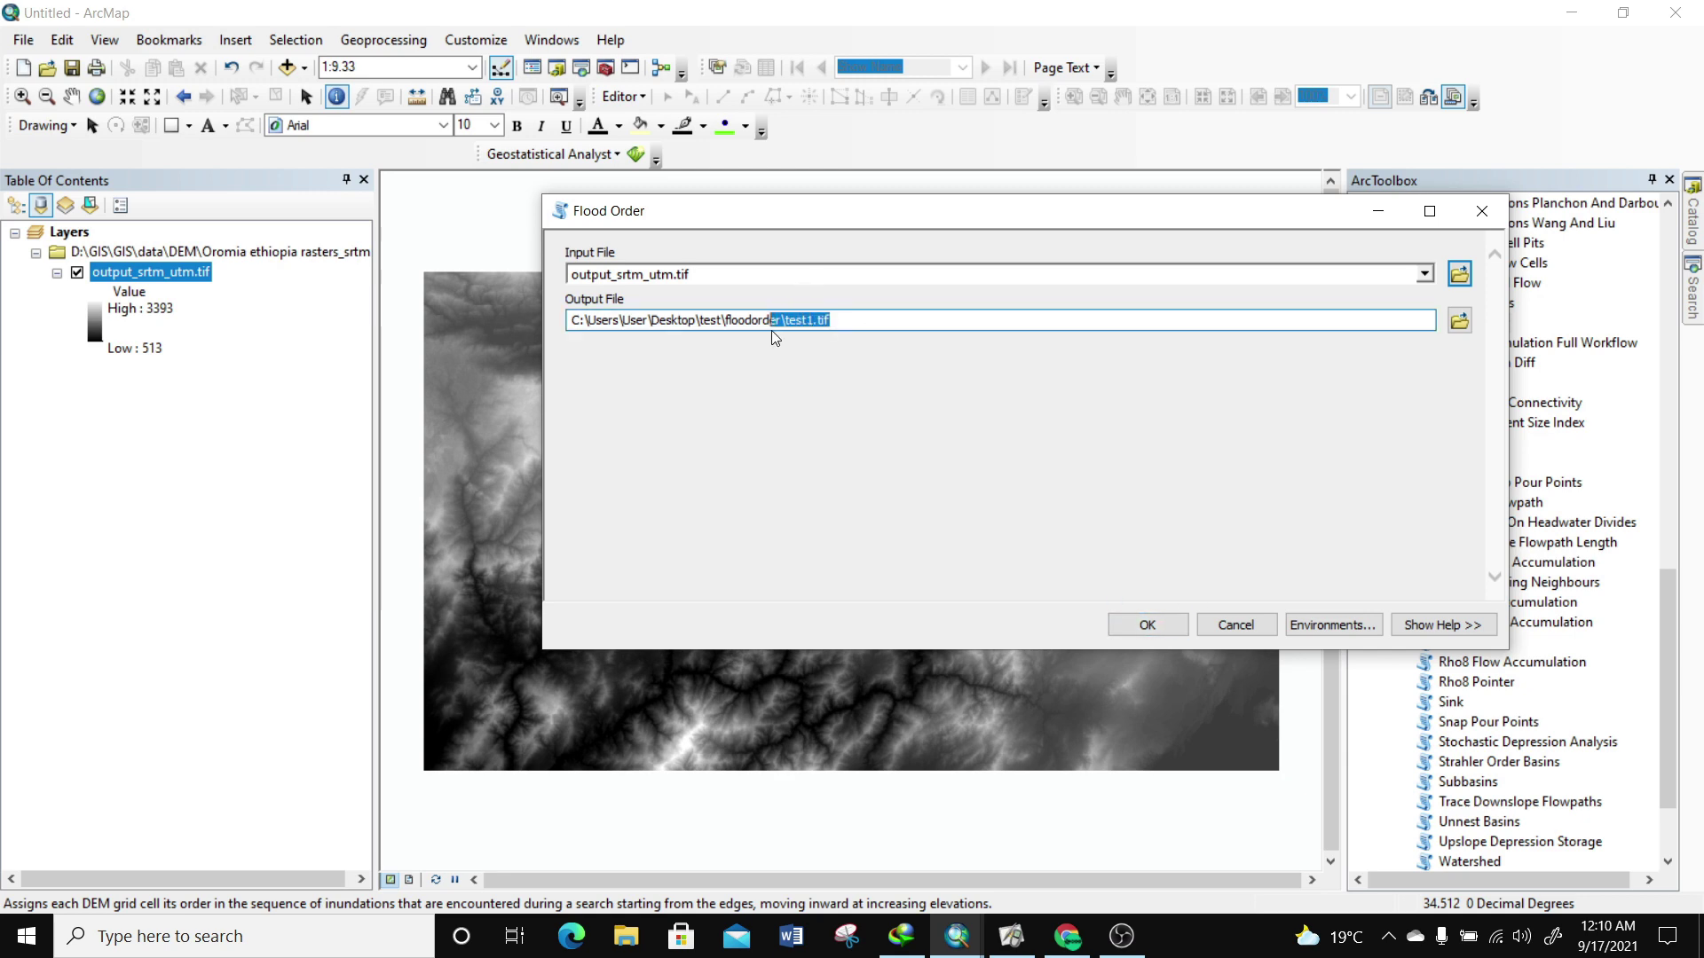
click(1147, 624)
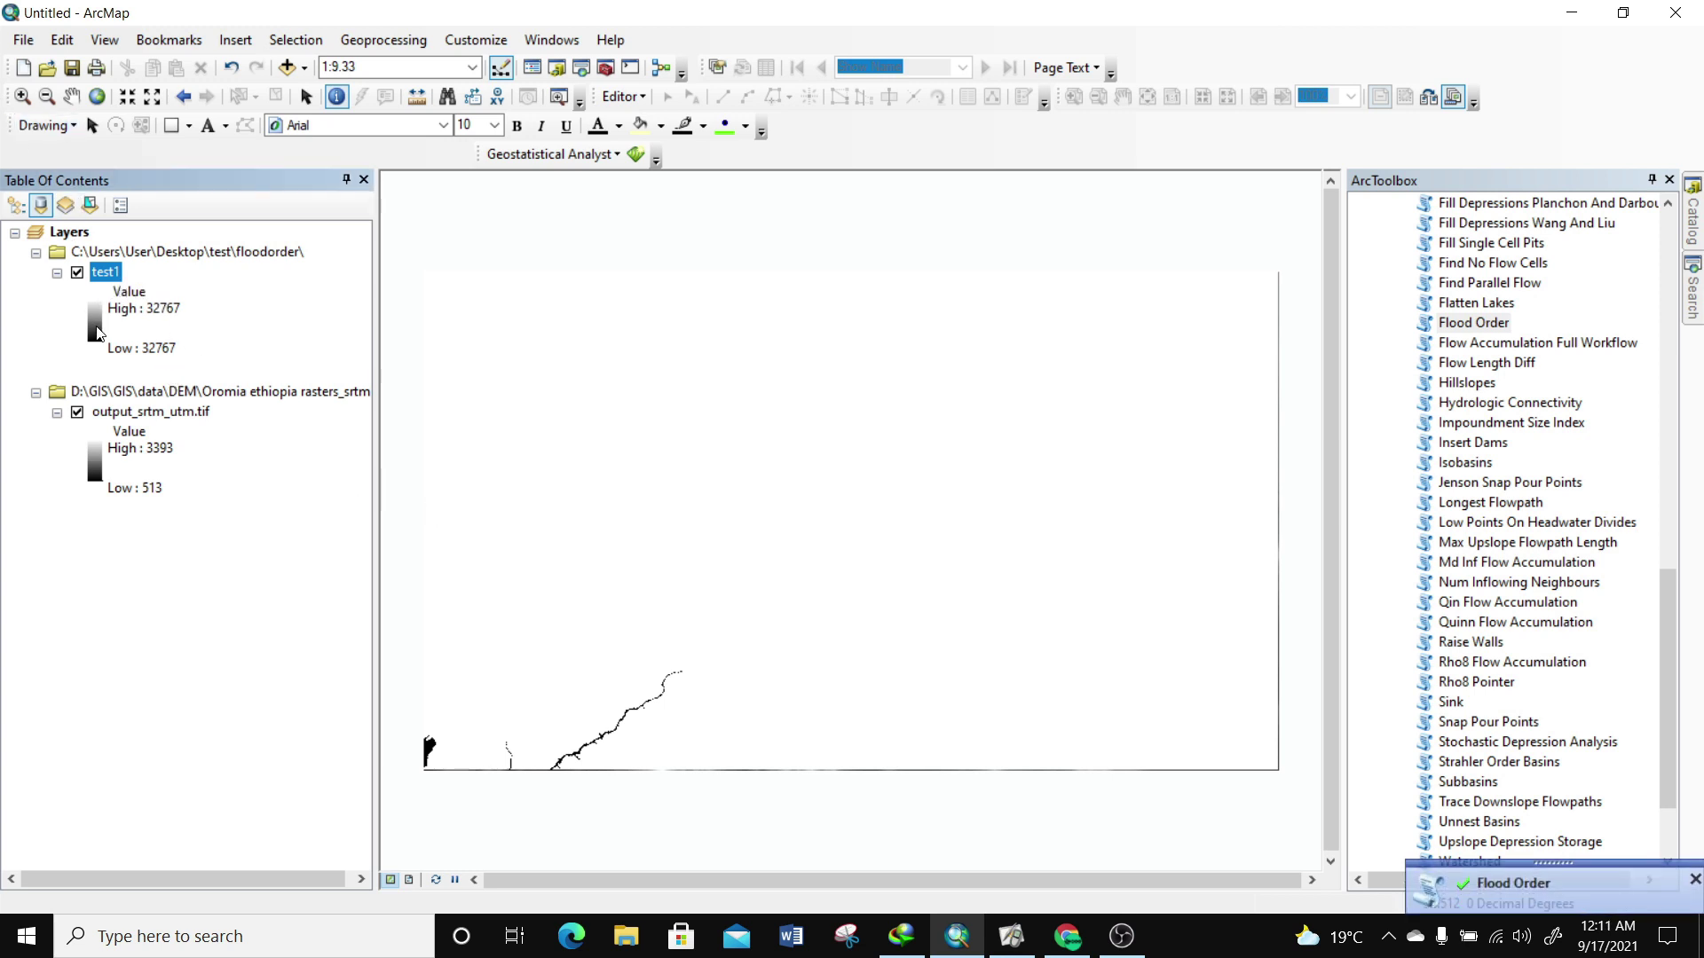
Apply the green-to-cyan-to-blue color ramp to the test1 flood order raster
click(95, 328)
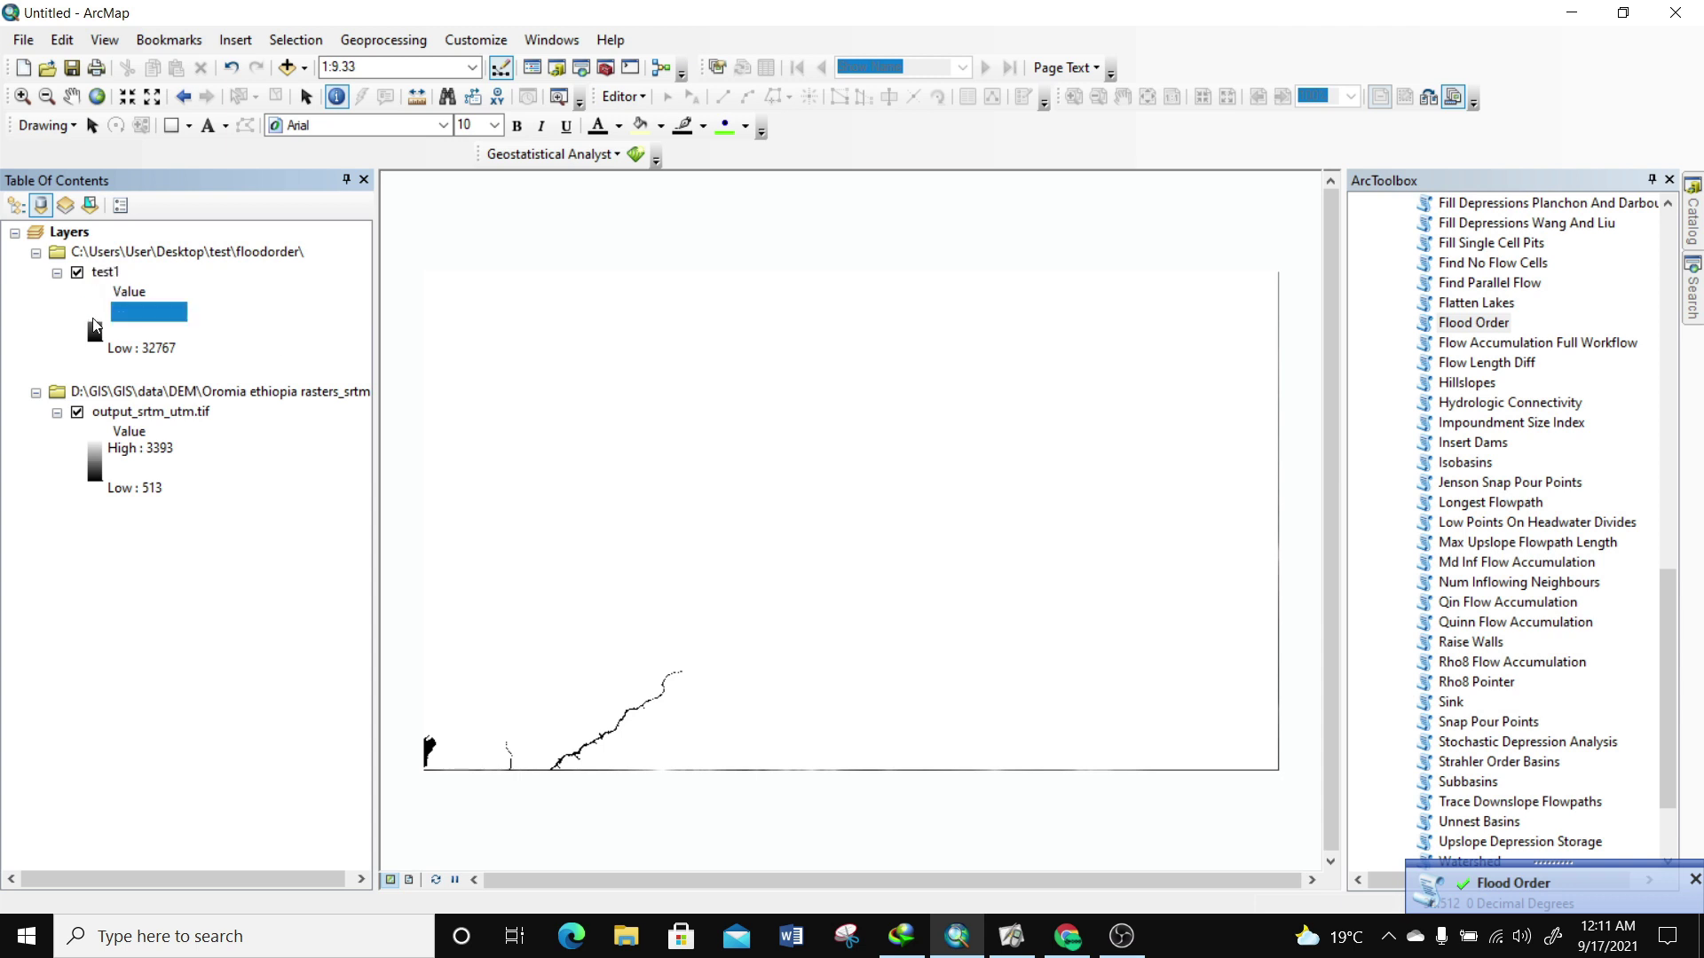
click(95, 327)
click(244, 394)
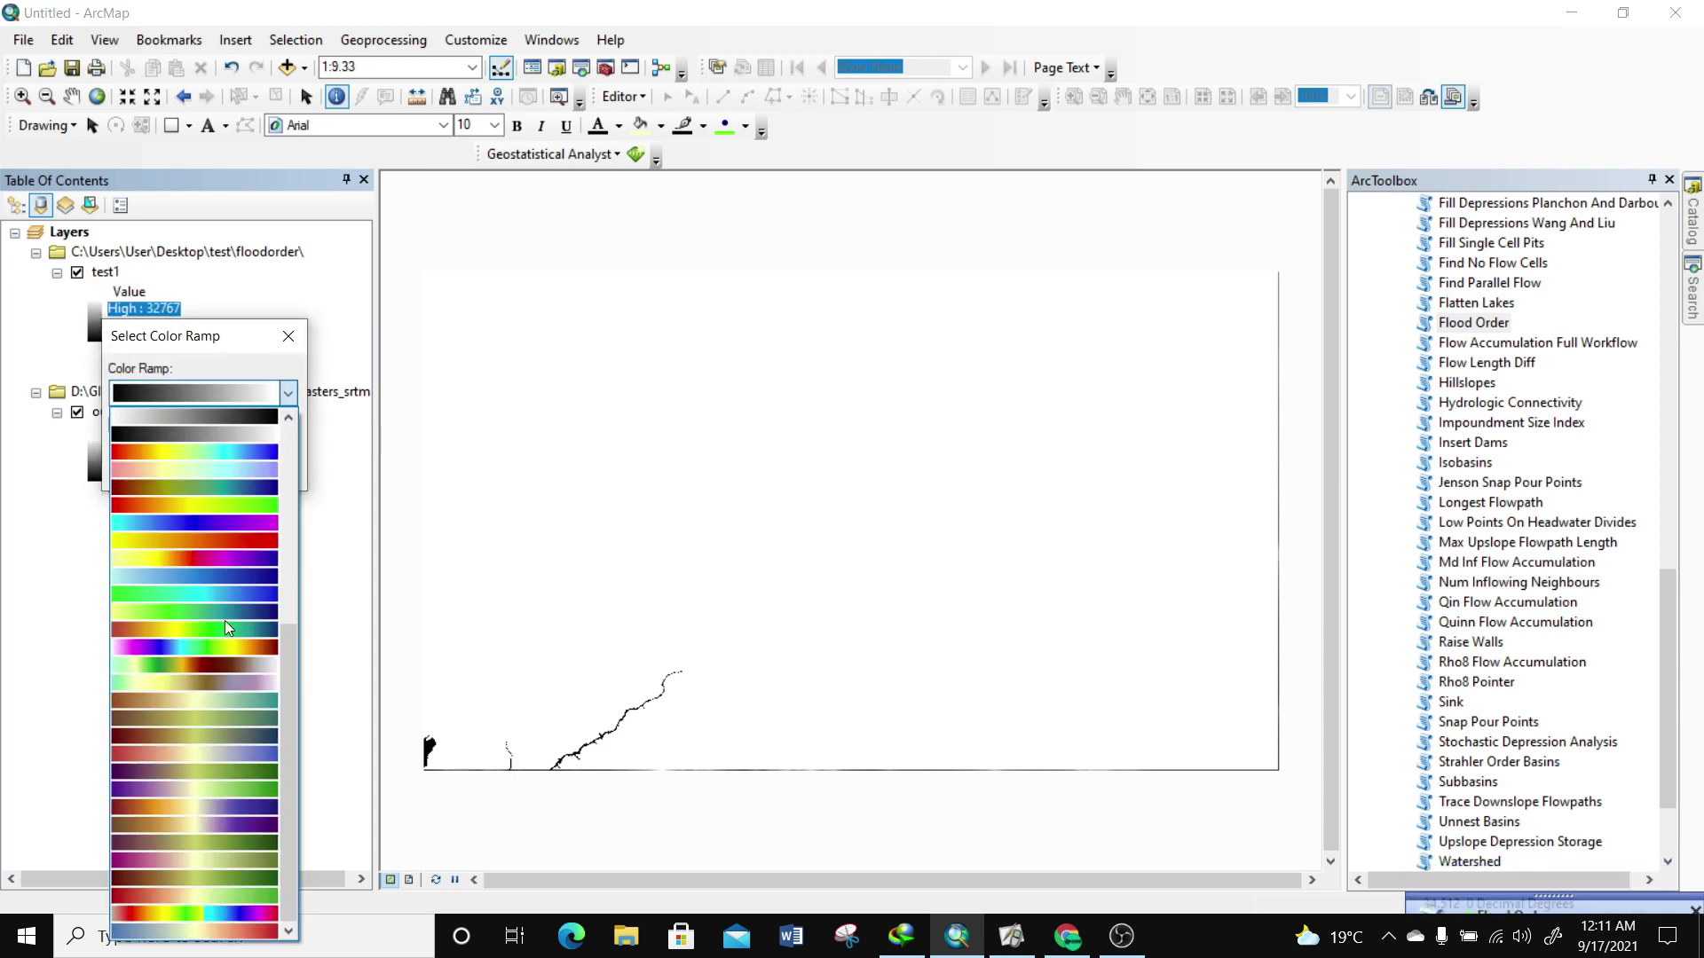
click(245, 598)
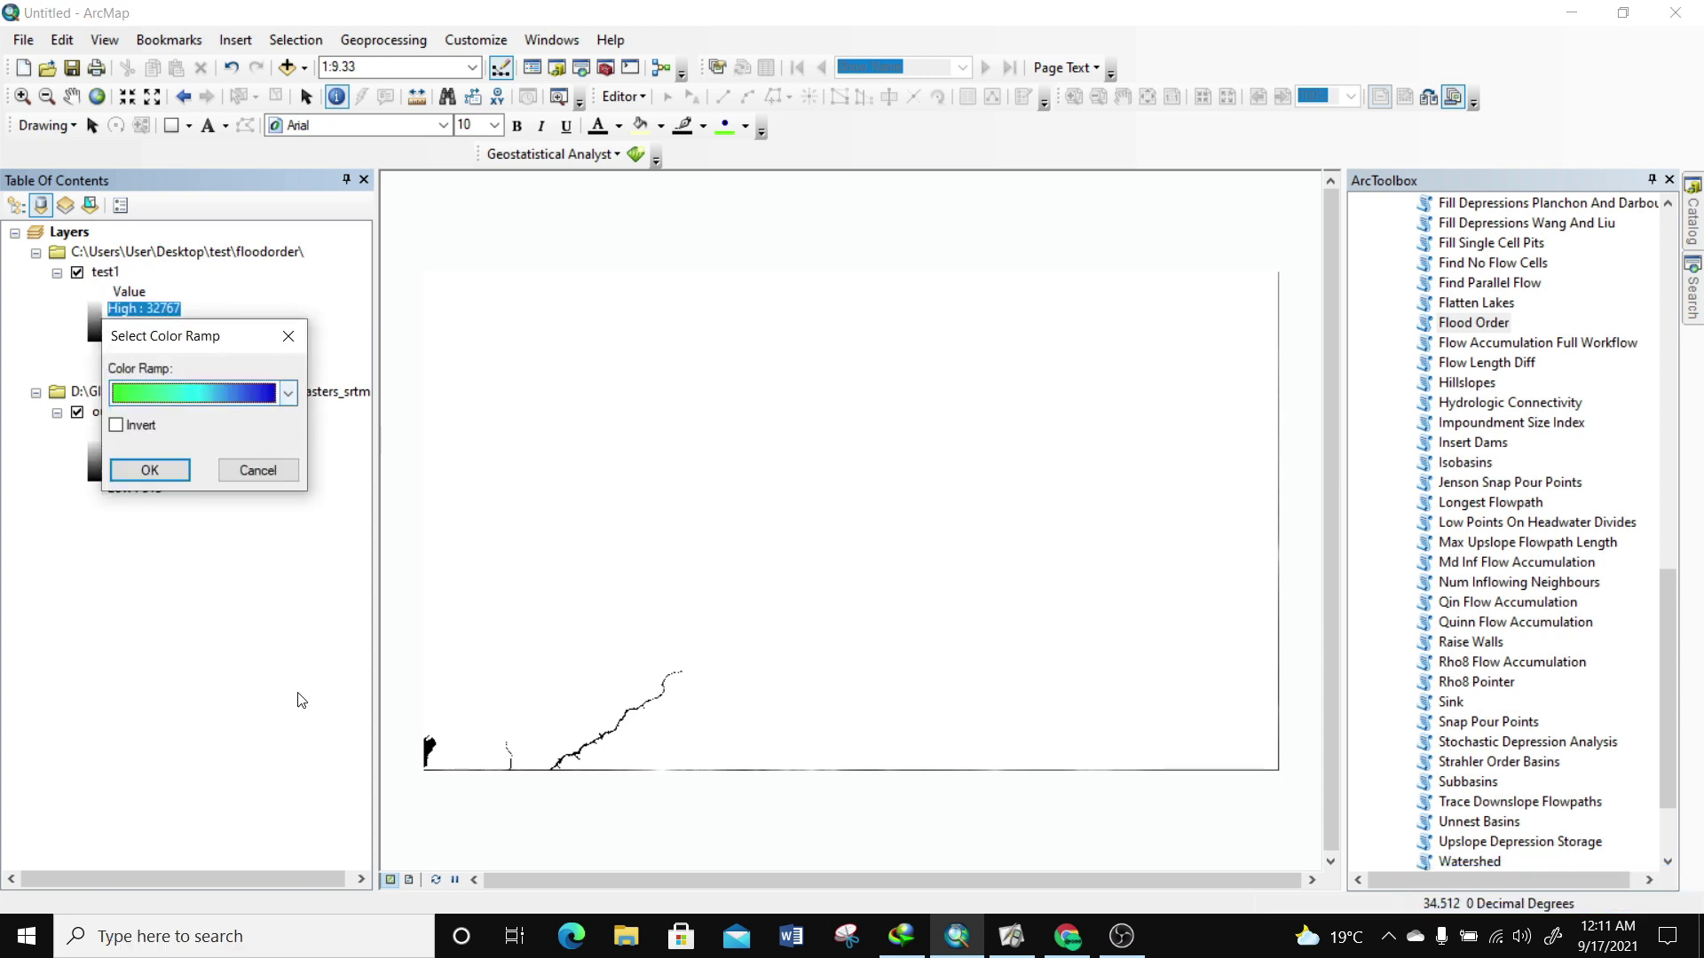
click(151, 470)
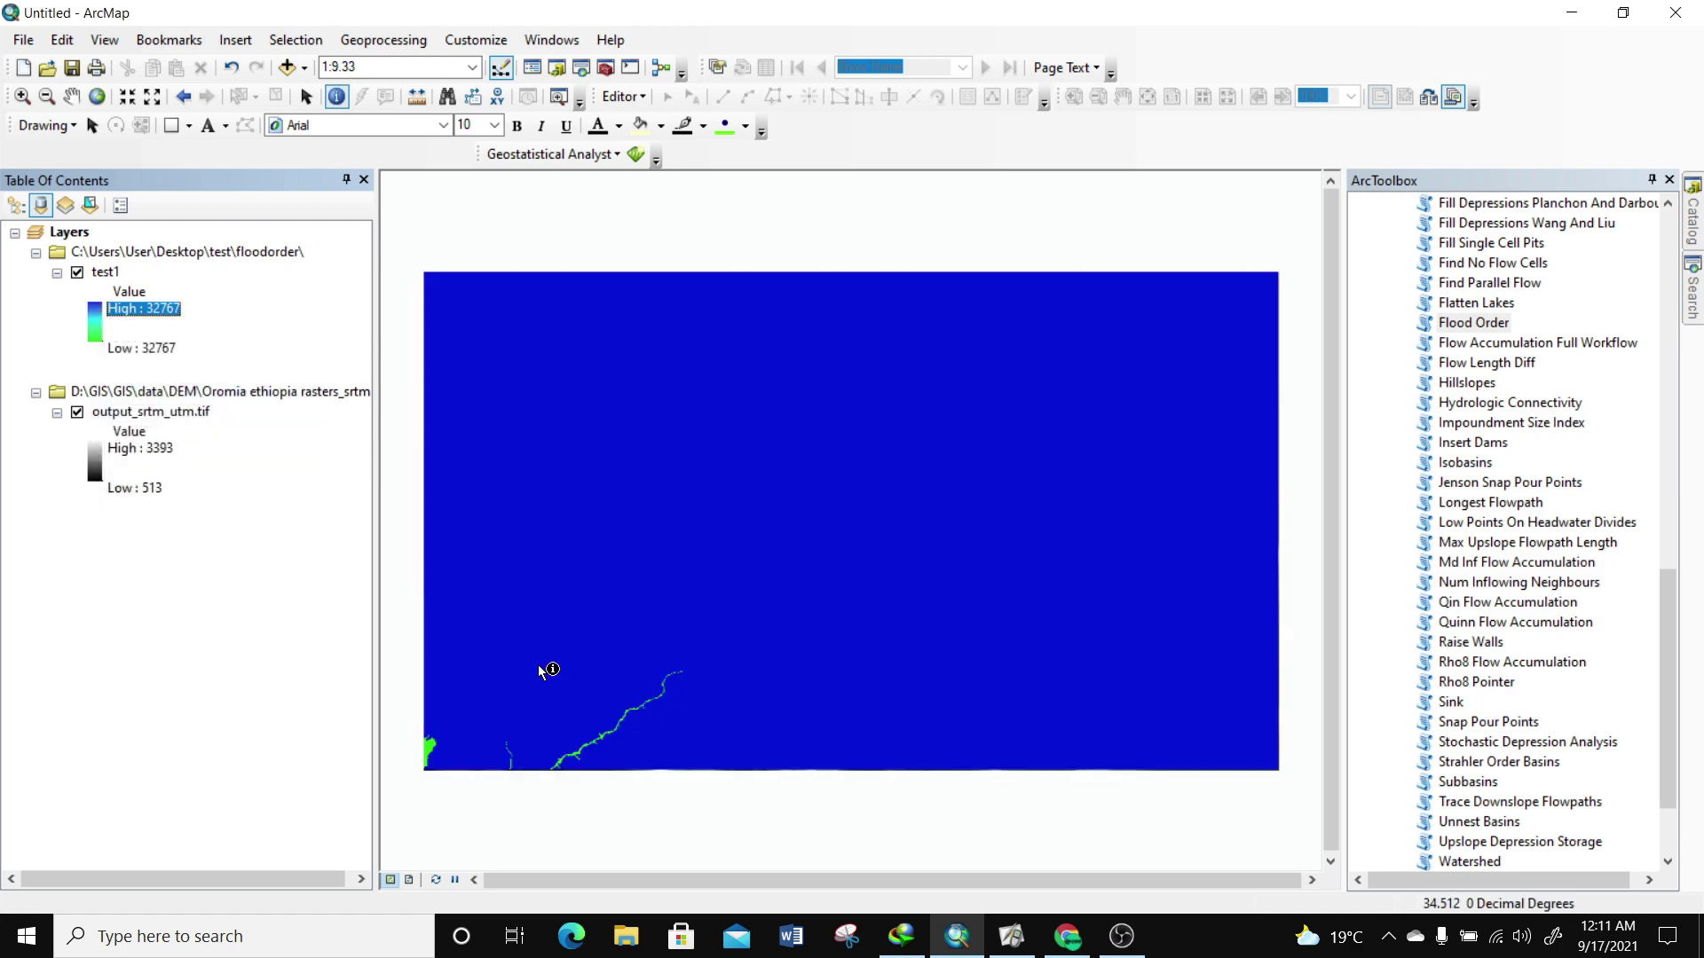
Inspect the green channels of the test1 raster up close, and hide that layer to compare them with the DEM
scroll(581, 767, down, 1)
scroll(581, 767, down, 5)
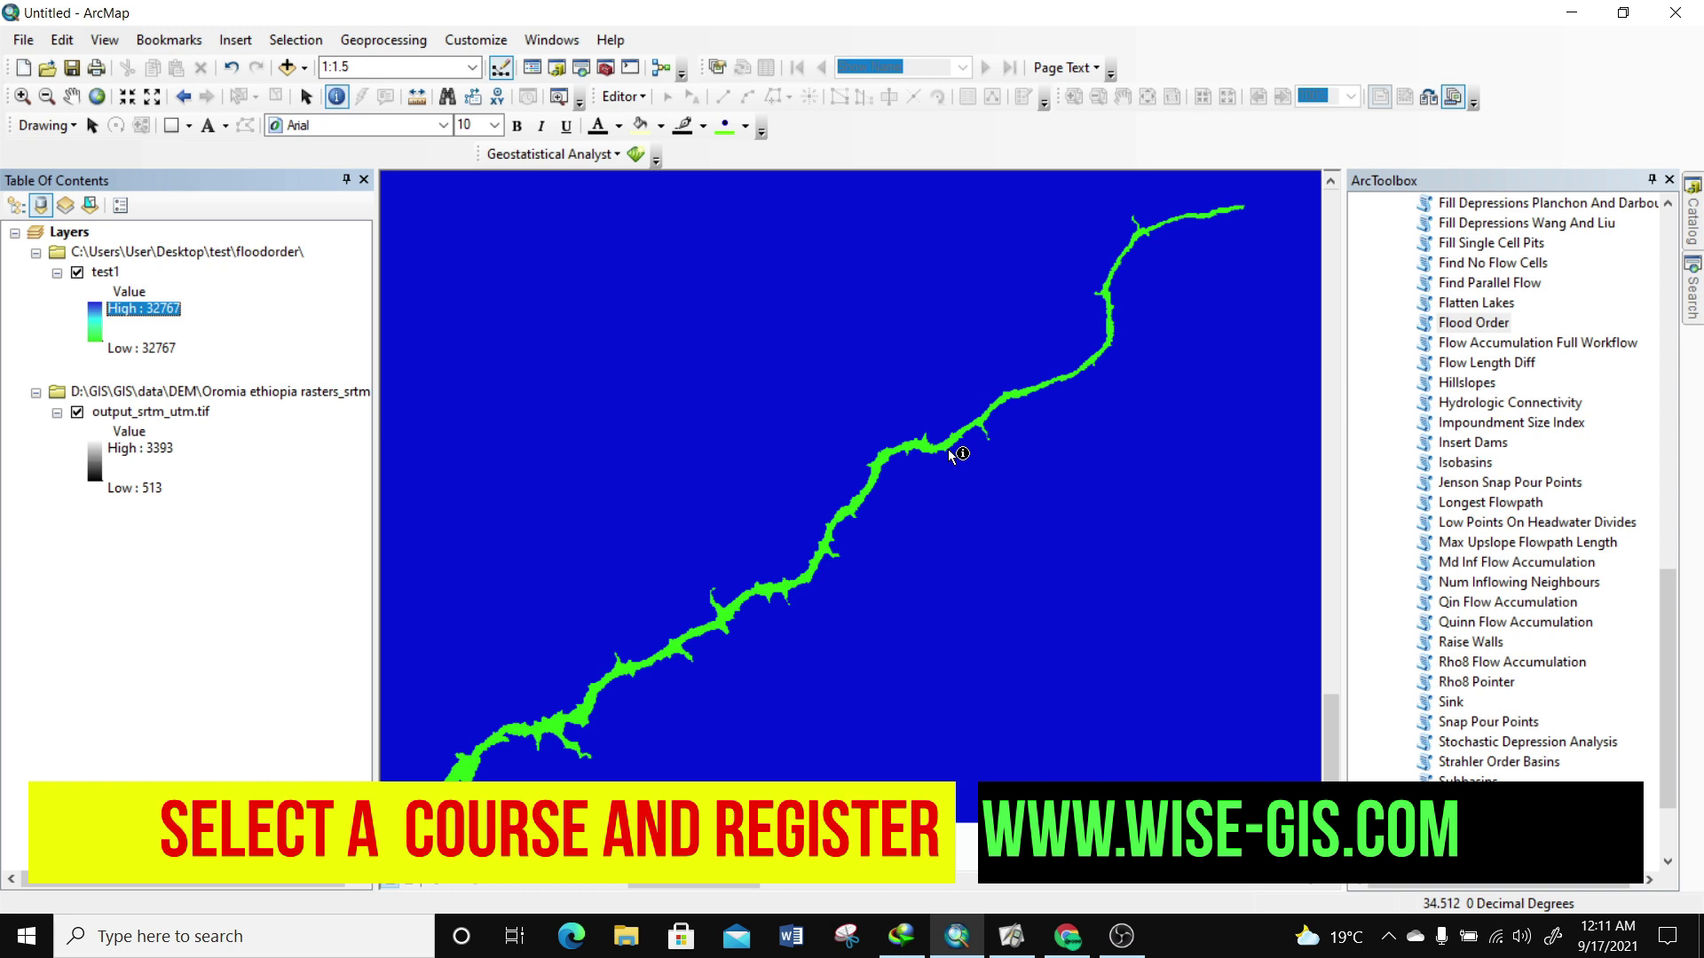
scroll(956, 453, up, 2)
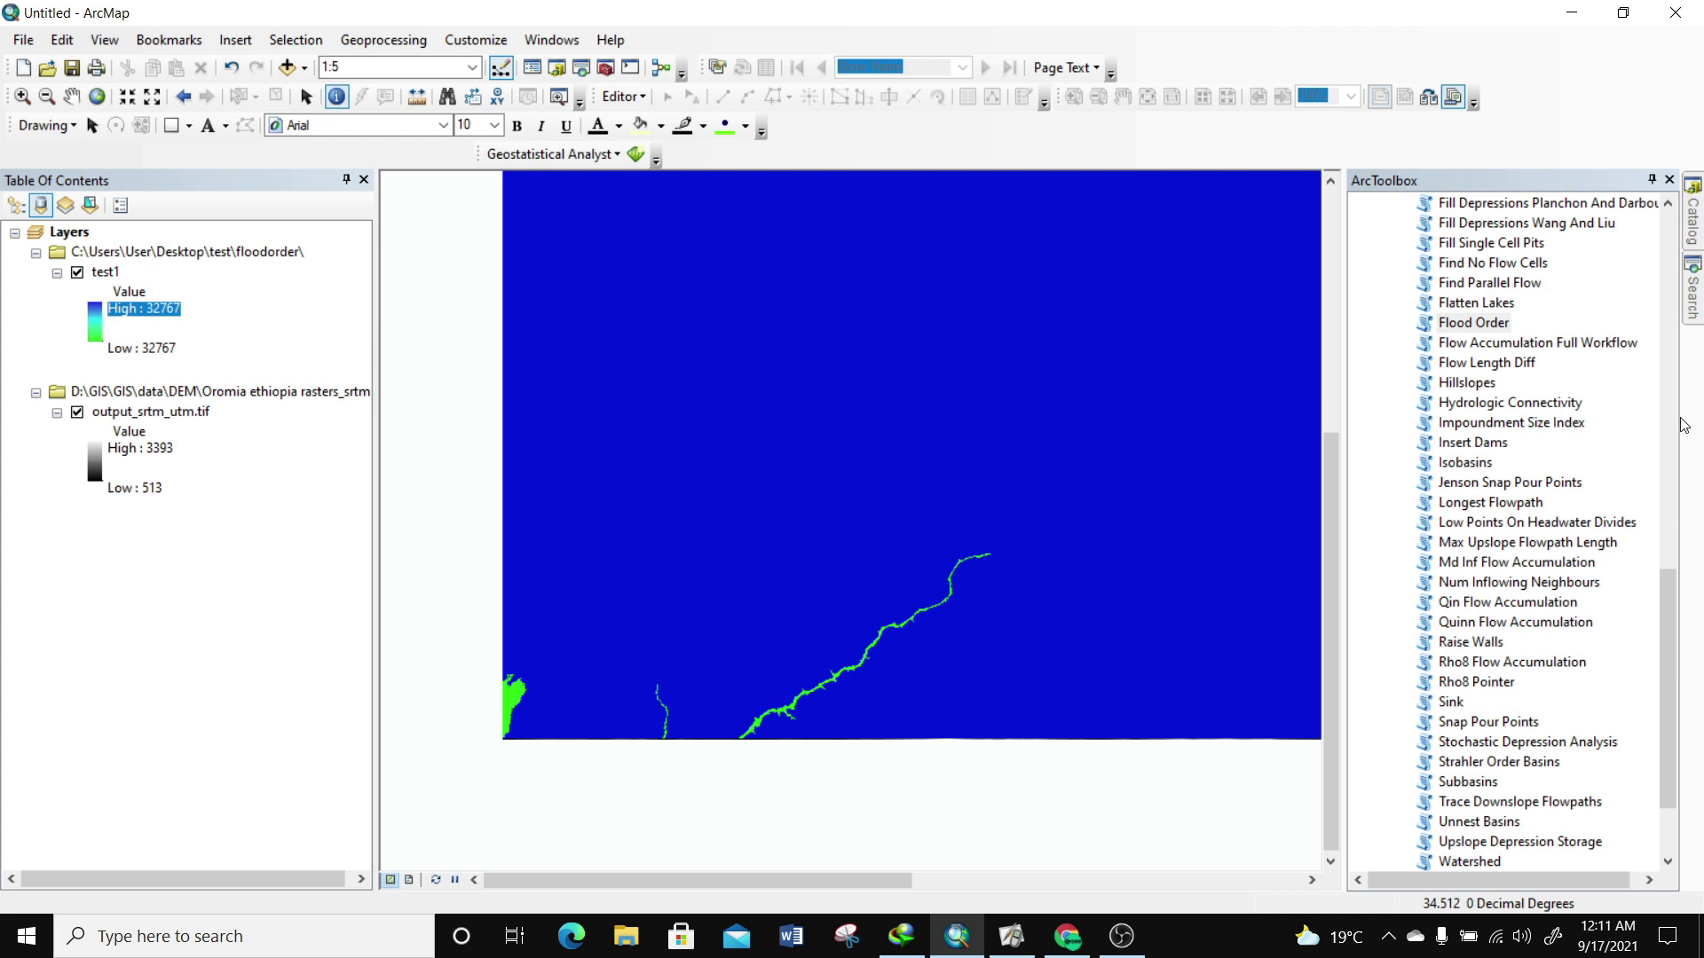
key(space)
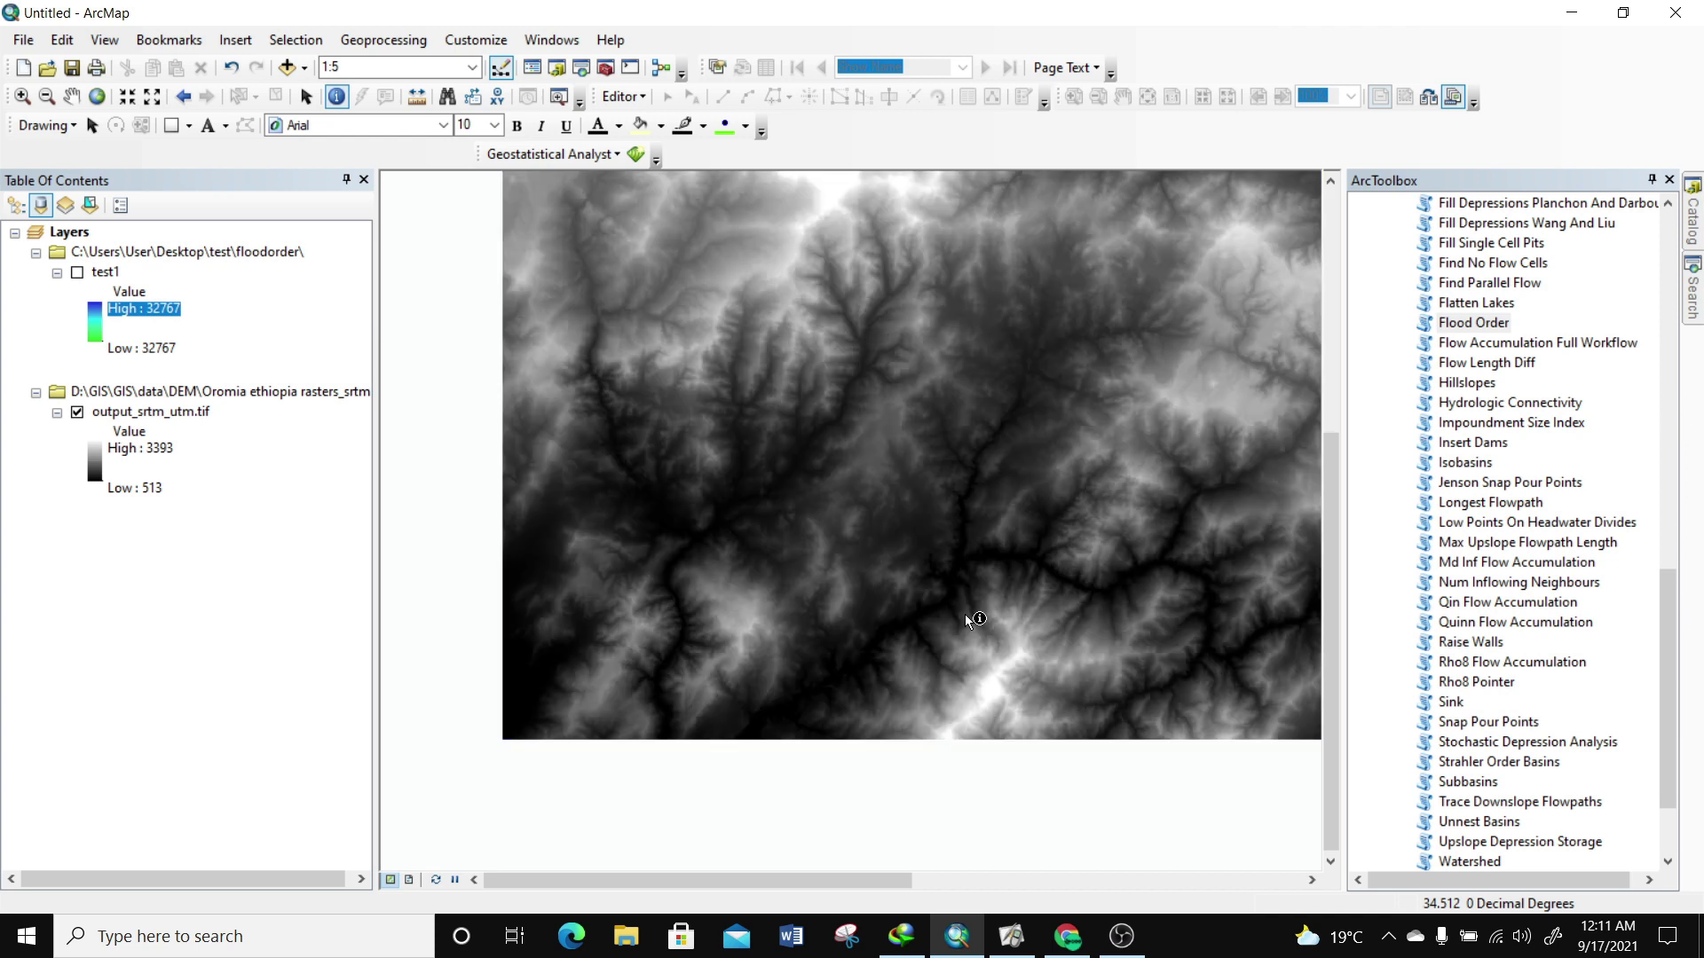